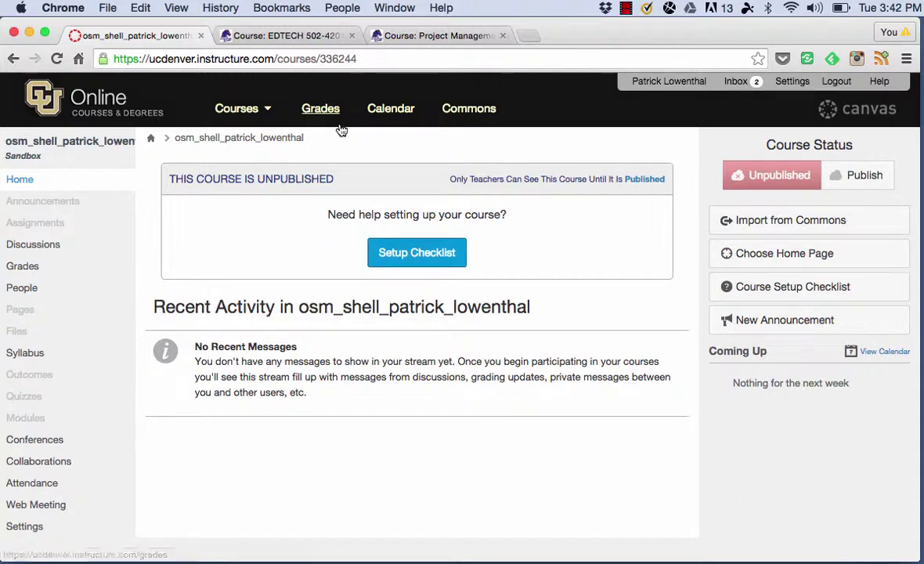
Review the EDTECH 502: Internet for Educators course page, from the general course links to the Module 1 and Module 2 listings.
left_click(297, 33)
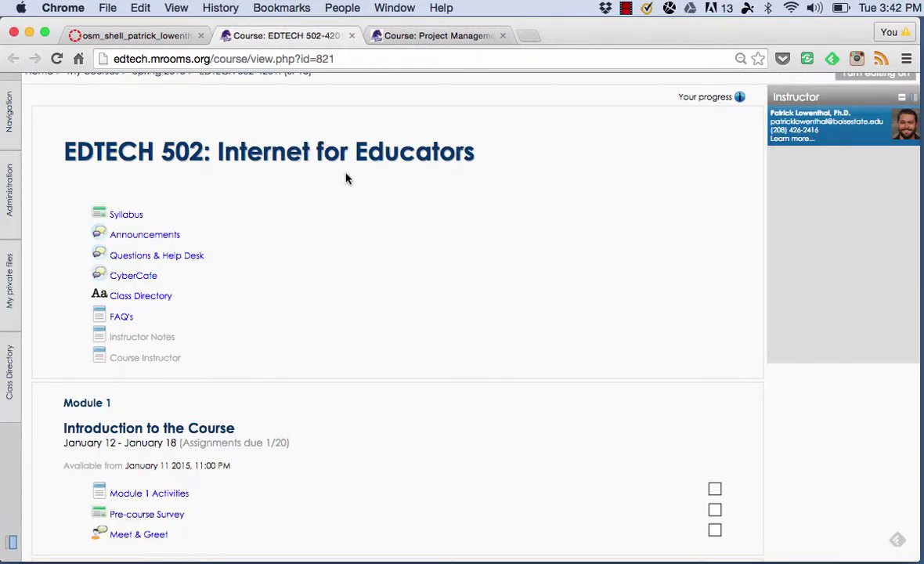
scroll(345, 178, "down", 2)
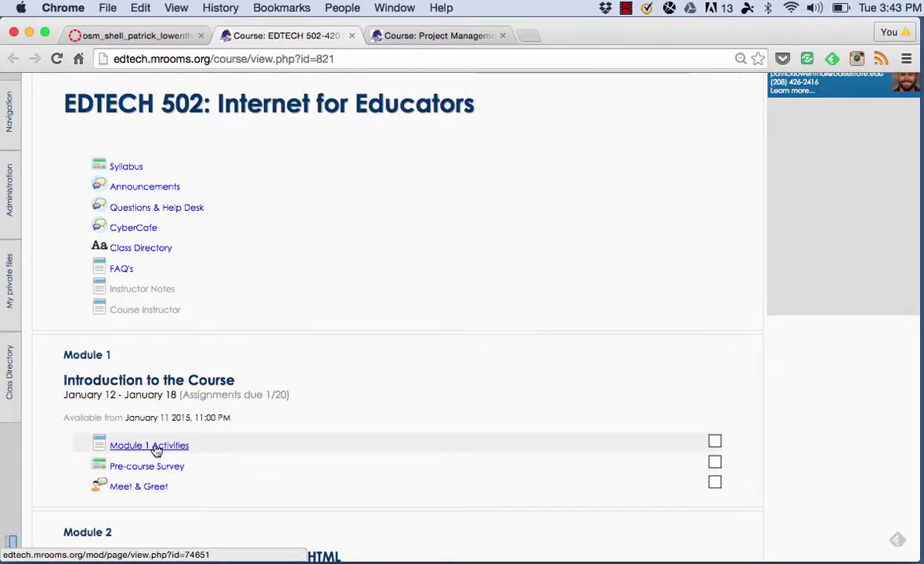
scroll(155, 451, "down", 3)
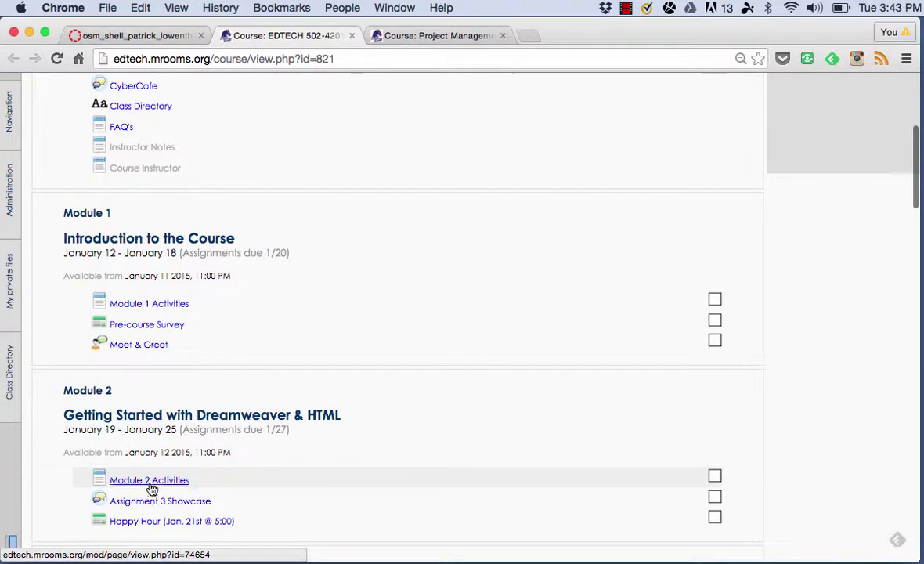
Open the Module 1 Activities page, examine its objectives and numbered activities, and return to the EDTECH 502 course page.
left_click(164, 309)
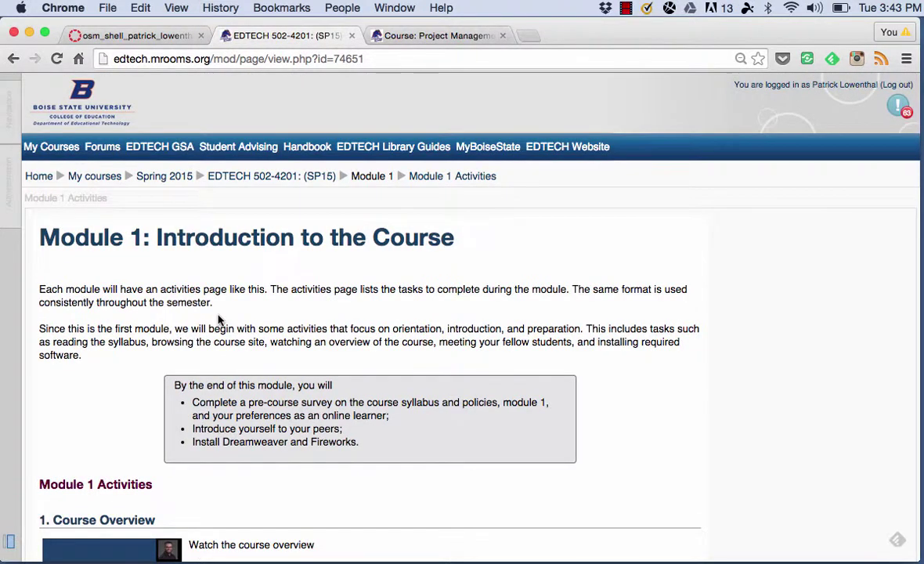
scroll(217, 320, "down", 3)
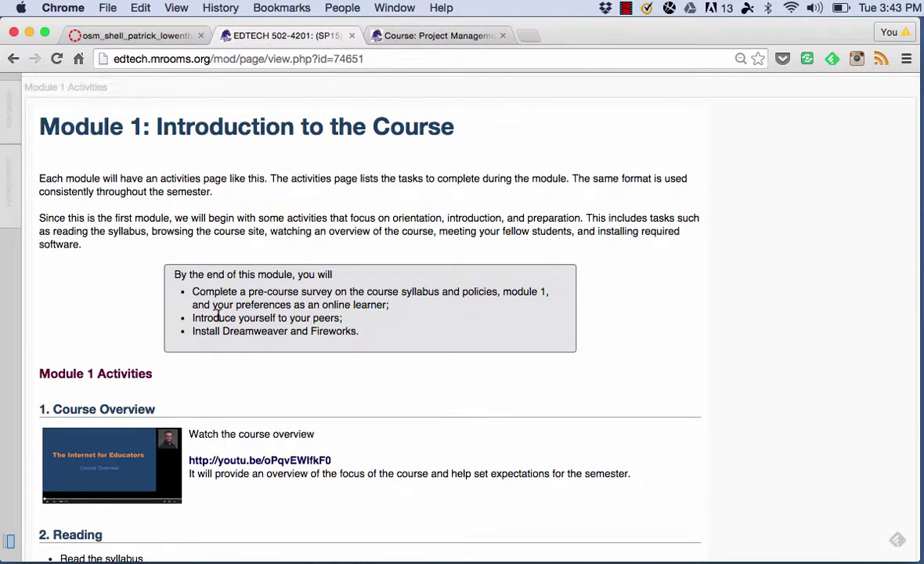
scroll(218, 314, "down", 15)
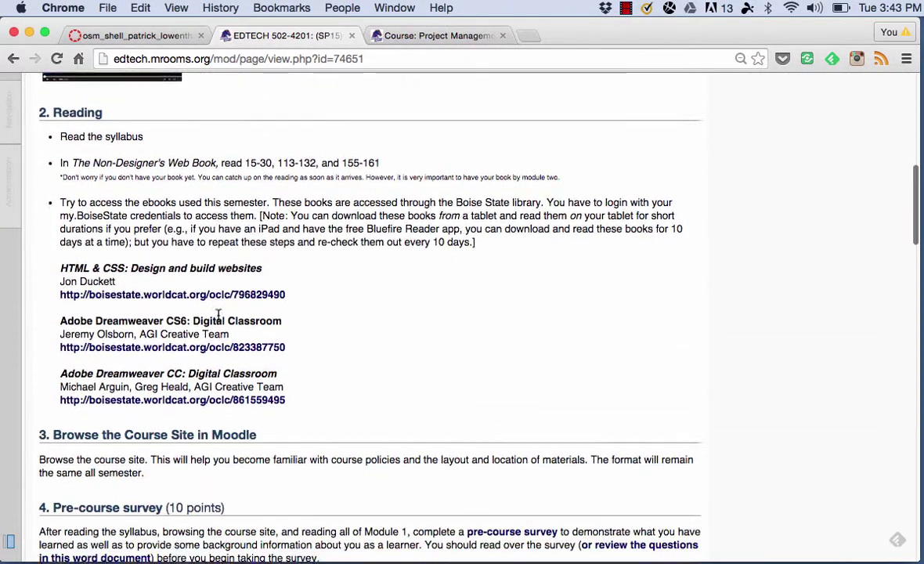
scroll(220, 317, "down", 20)
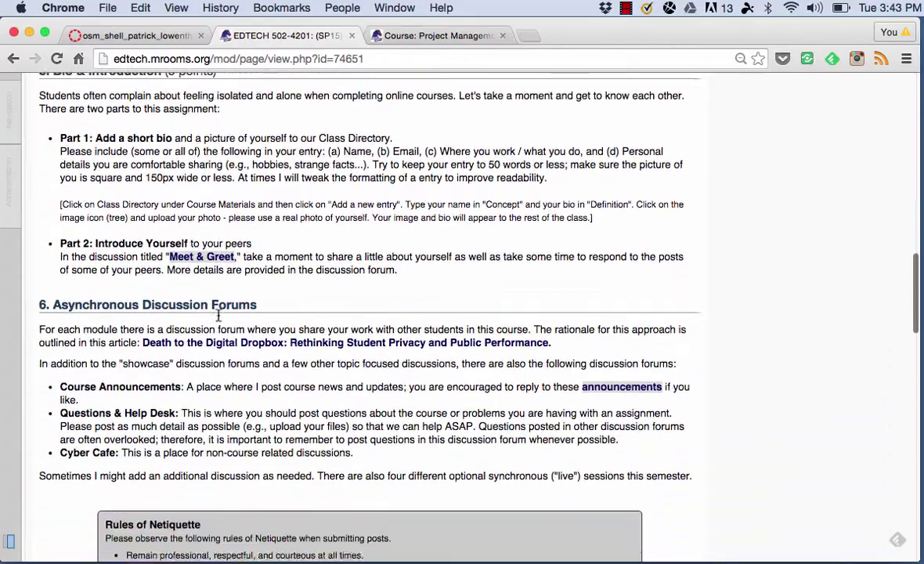
scroll(217, 315, "up", 20)
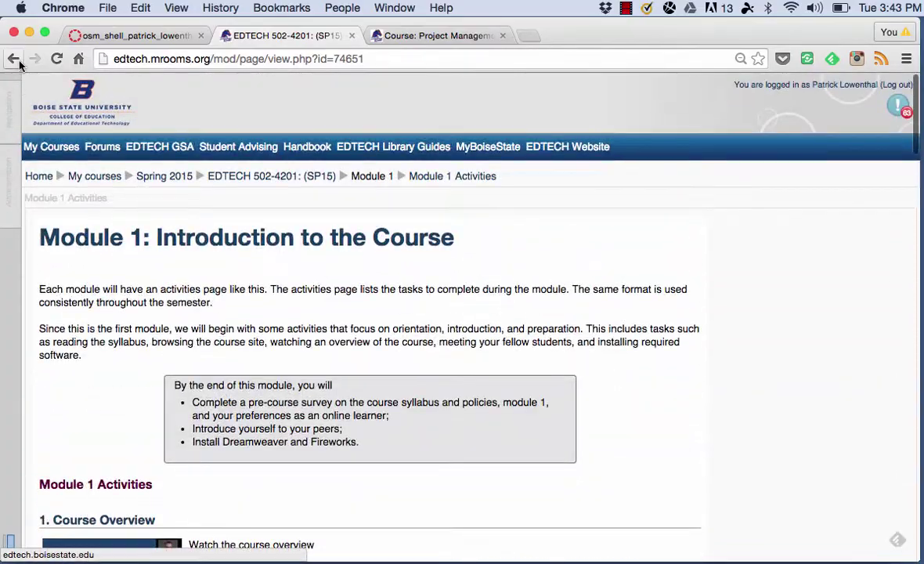
left_click(13, 58)
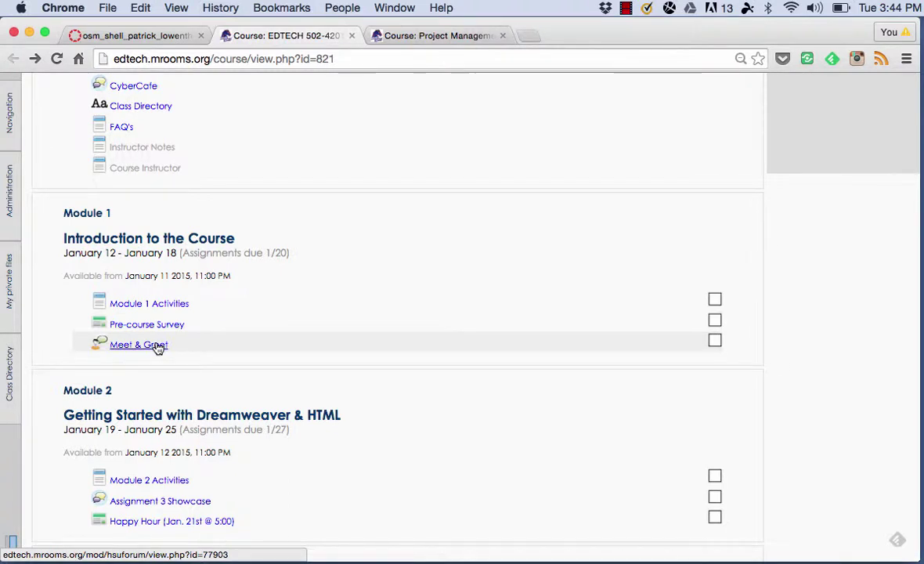
Switch to the Introduction to Project Management for Educators course and examine its introduction, general forums and module listings.
left_click(429, 36)
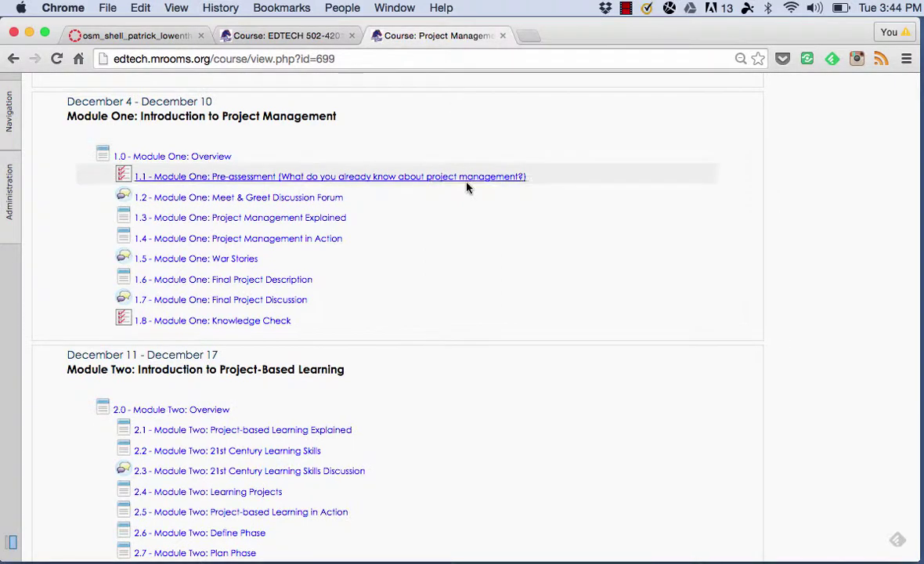
scroll(470, 185, "up", 10)
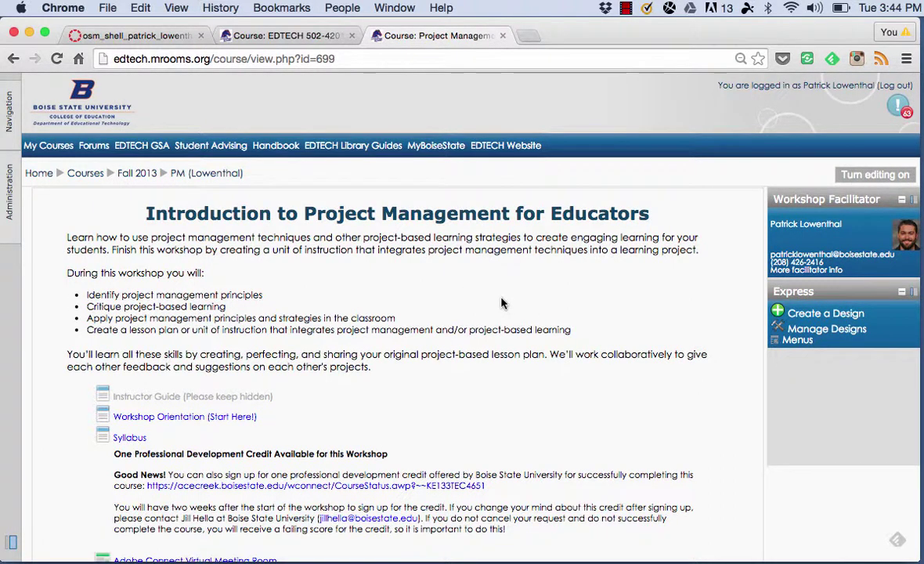
scroll(502, 303, "down", 5)
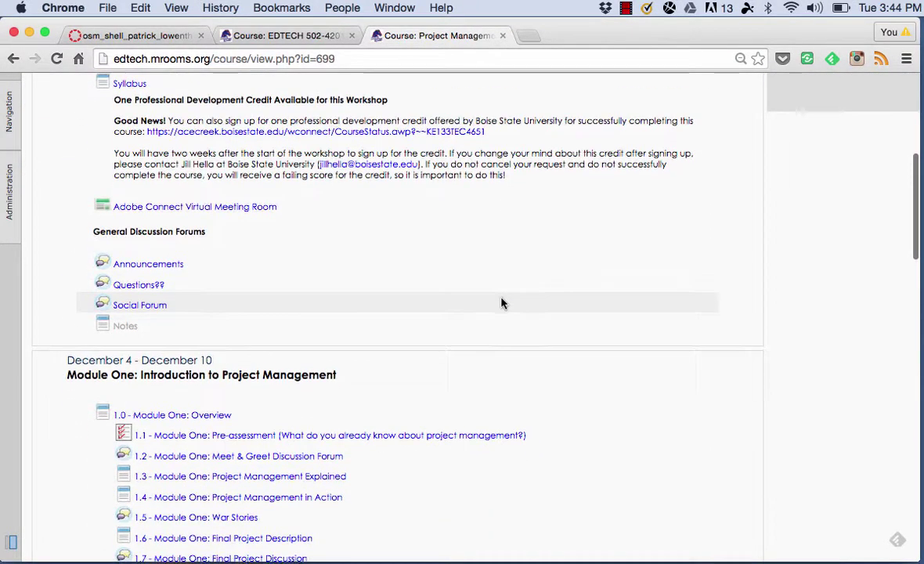
scroll(502, 302, "up", 3)
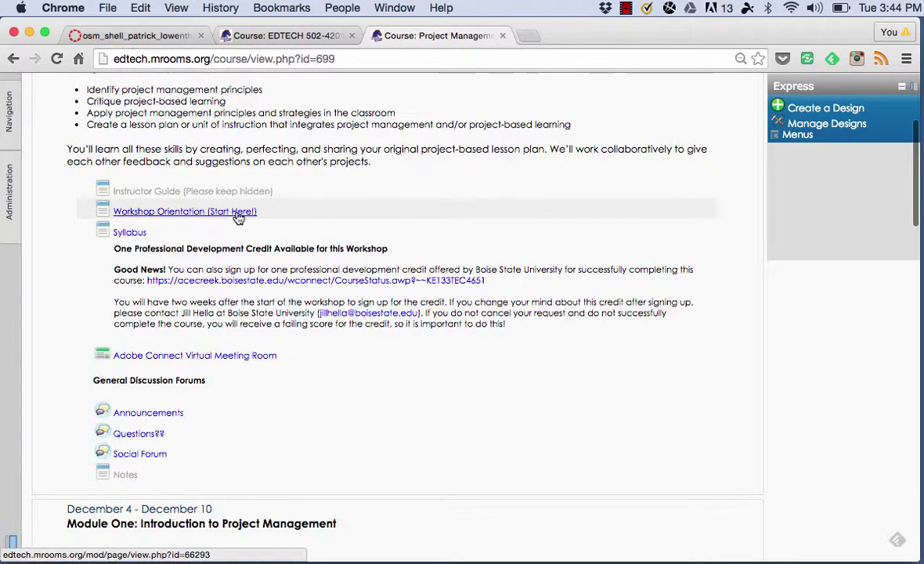
scroll(292, 357, "down", 4)
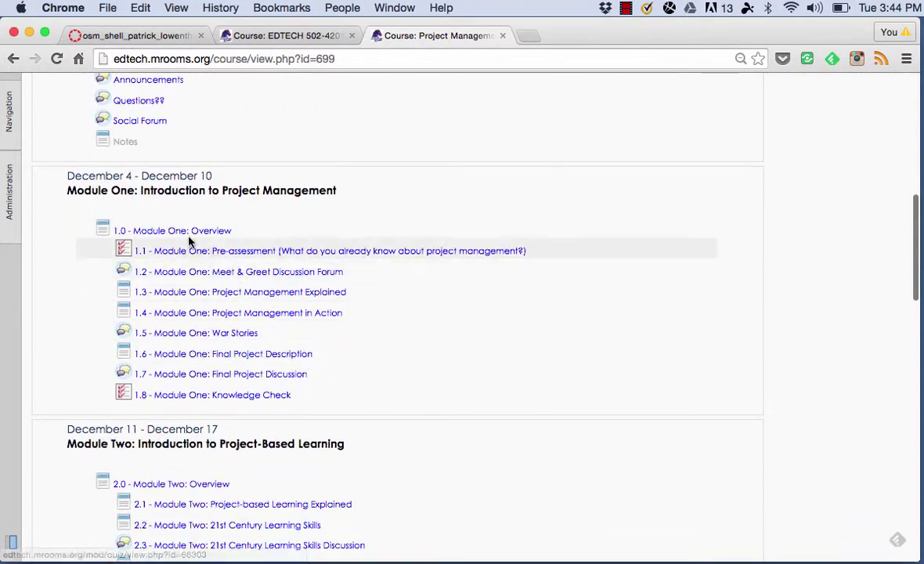
Open the 1.0 - Module One: Overview page, examine its objectives and activity descriptions, and return to the course outline.
left_click(184, 234)
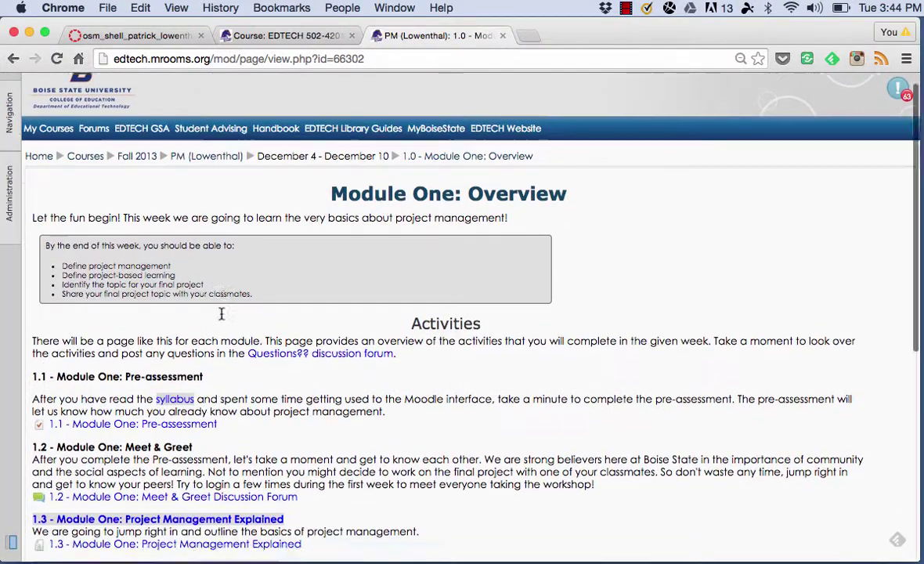
scroll(221, 319, "down", 4)
scroll(222, 319, "up", 1)
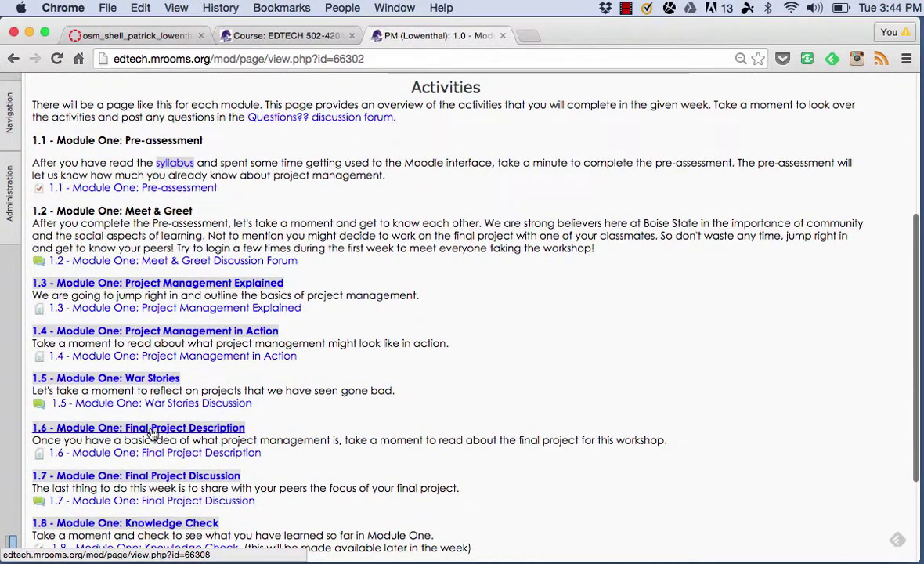
scroll(153, 434, "up", 3)
scroll(153, 433, "up", 1)
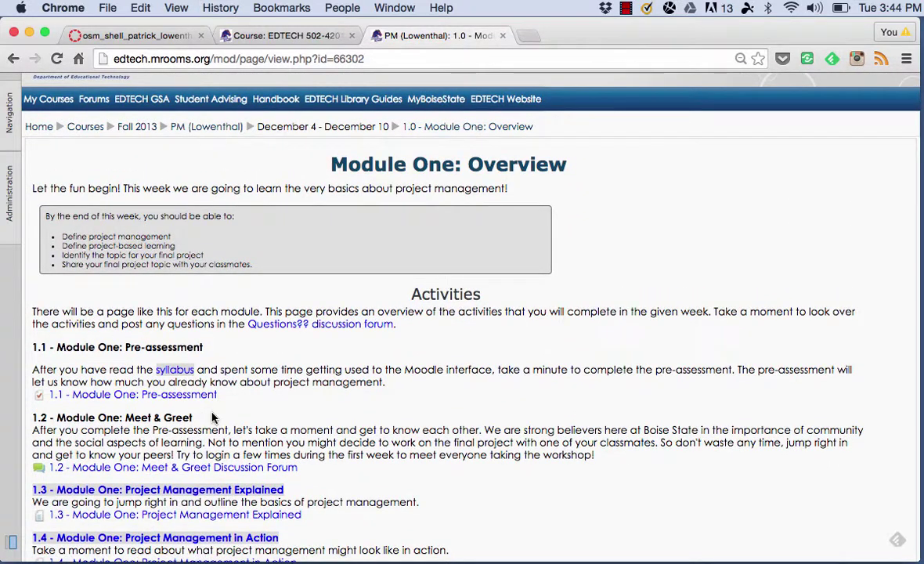
scroll(211, 419, "down", 3)
scroll(212, 419, "up", 4)
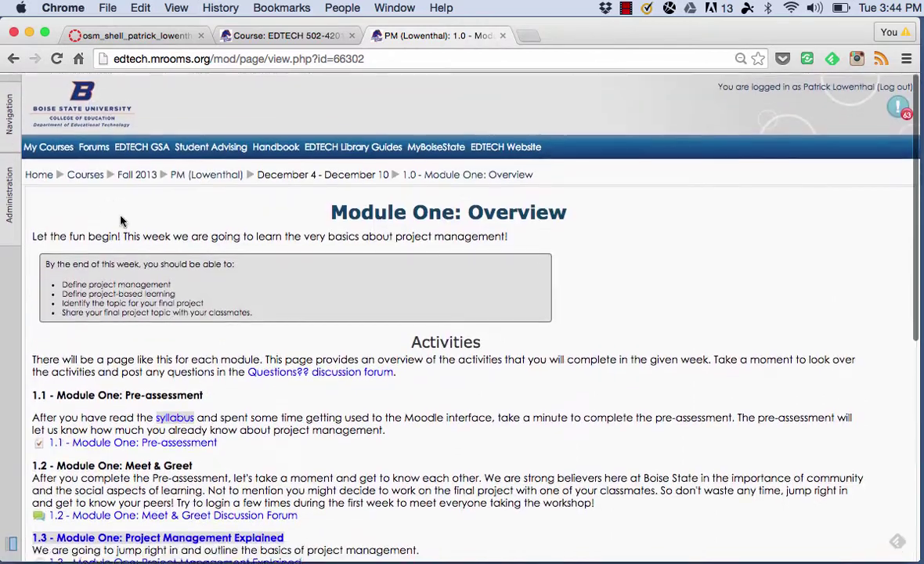
left_click(13, 59)
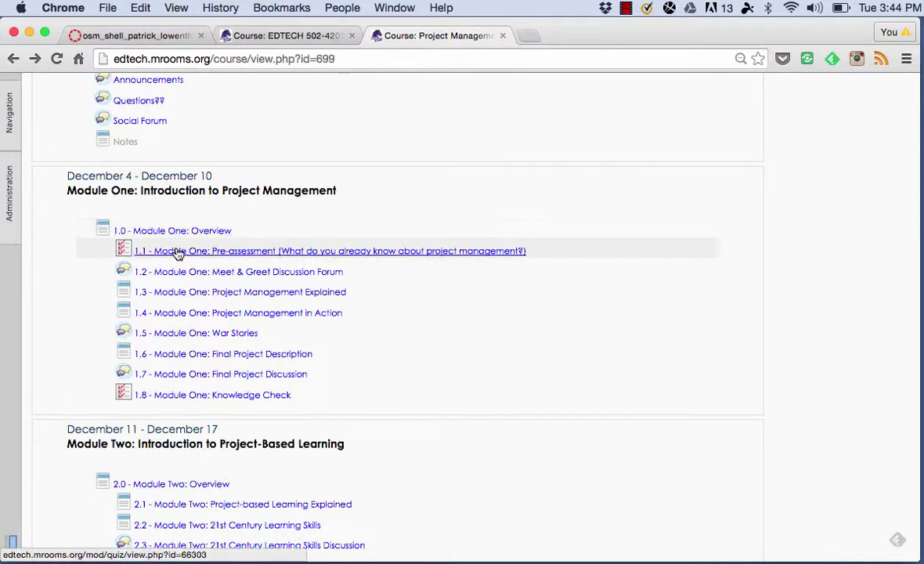
Open the 1.3 - Module One: Project Management Explained page, read through it to the end, and return to the course outline.
left_click(167, 293)
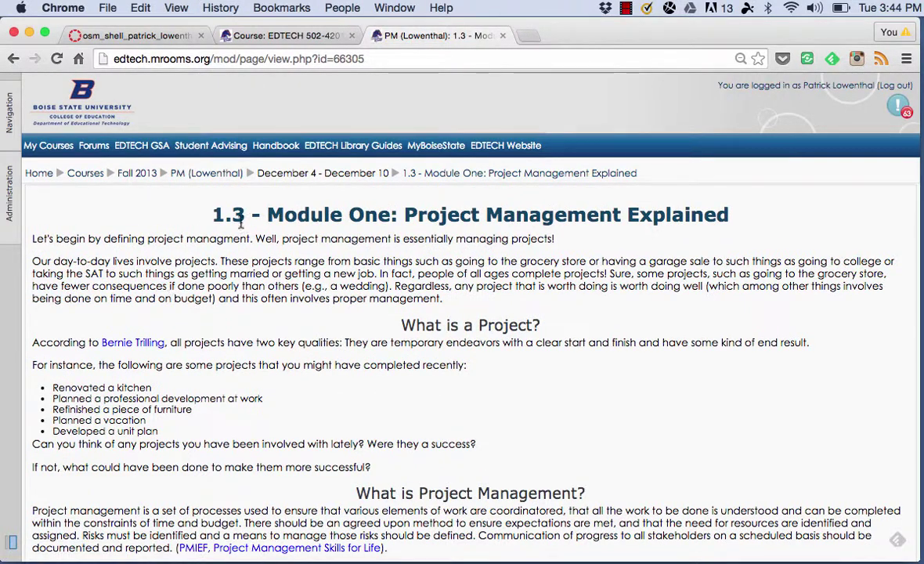
scroll(258, 285, "down", 20)
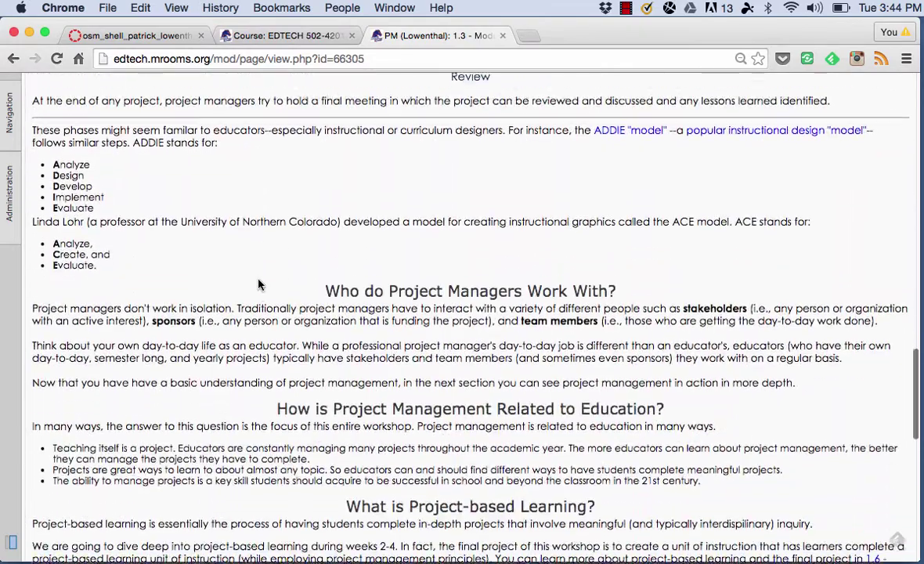
scroll(258, 284, "down", 15)
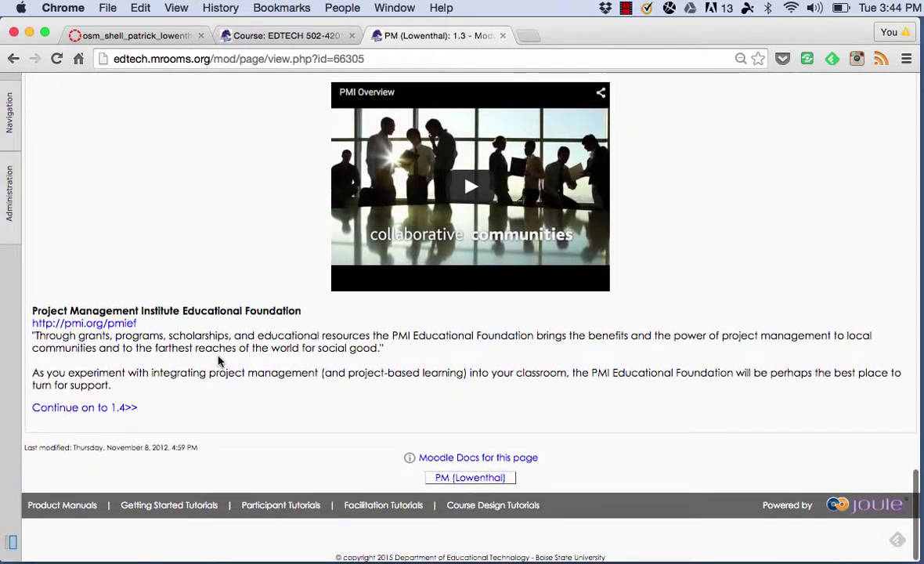
left_click(14, 59)
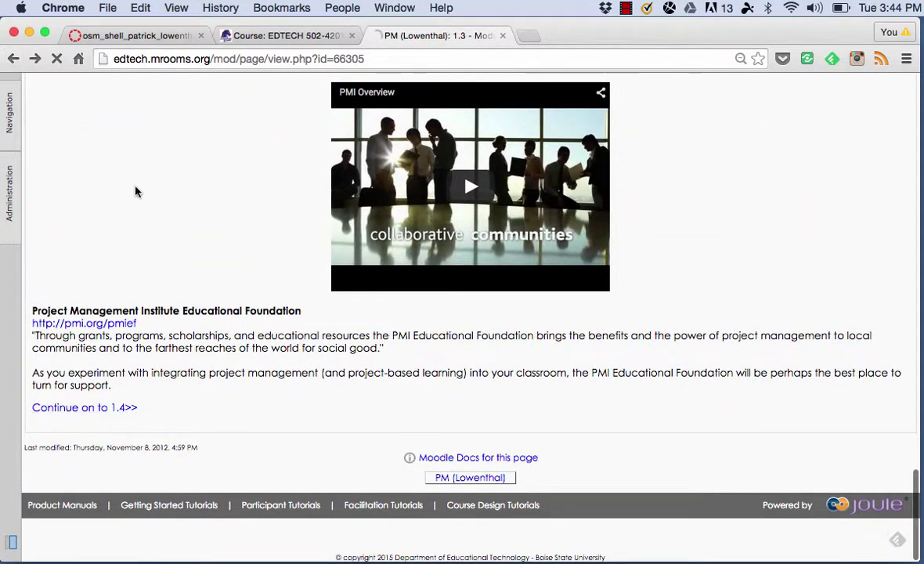
Open the 2.1 - Module Two: Project-based Learning Explained page and examine its heading, readings, embedded videos and the link continuing to Module 2.2.
scroll(150, 202, "down", 5)
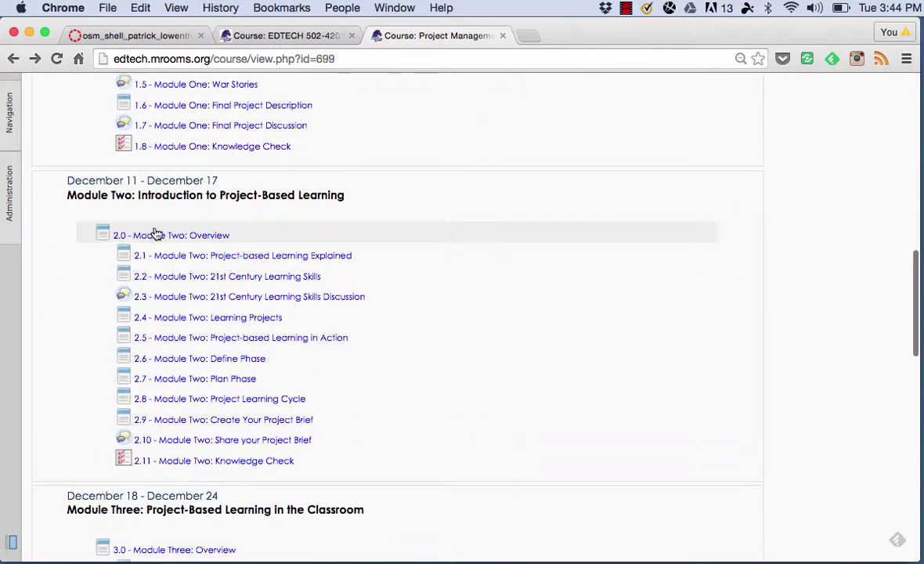
left_click(165, 257)
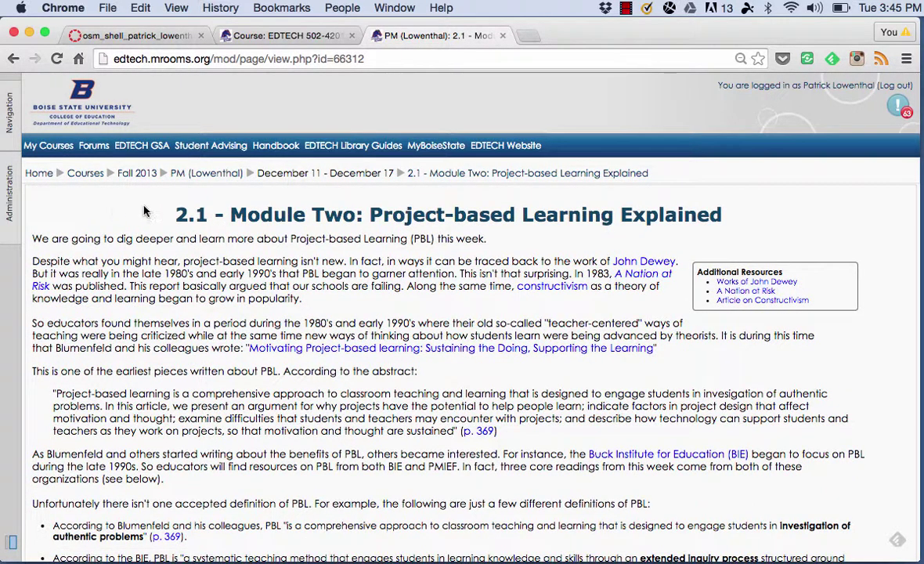
left_click_drag(165, 205, 295, 215)
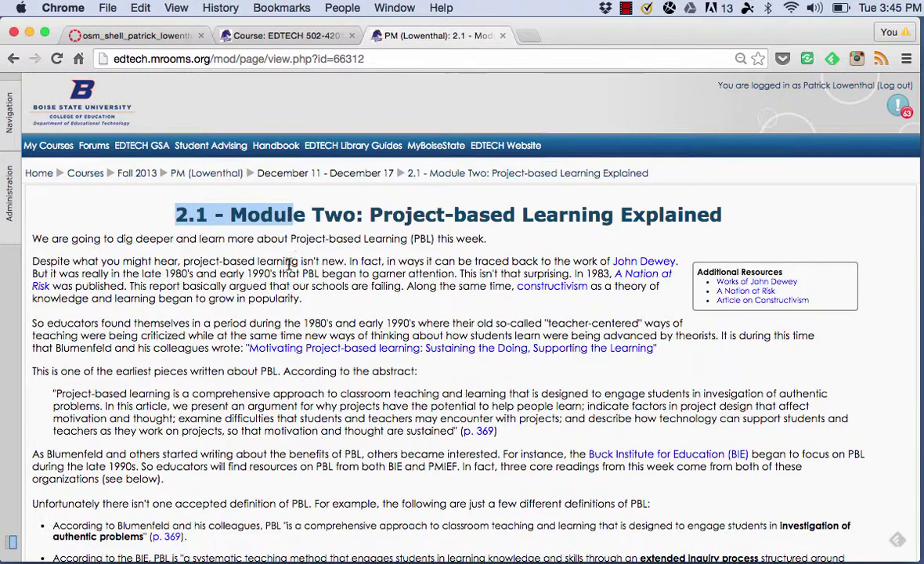
left_click(266, 249)
scroll(129, 250, "down", 10)
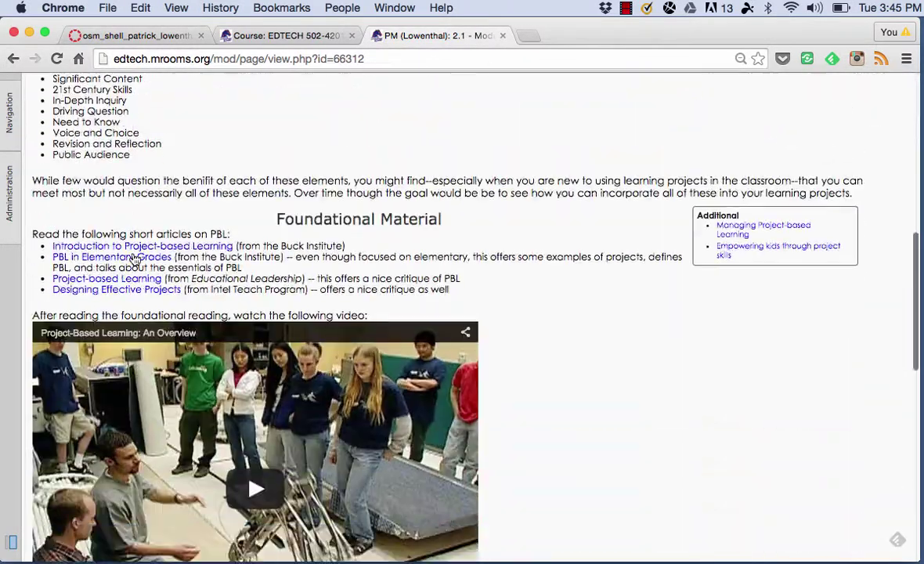
scroll(134, 259, "down", 5)
scroll(266, 157, "up", 5)
scroll(316, 153, "down", 6)
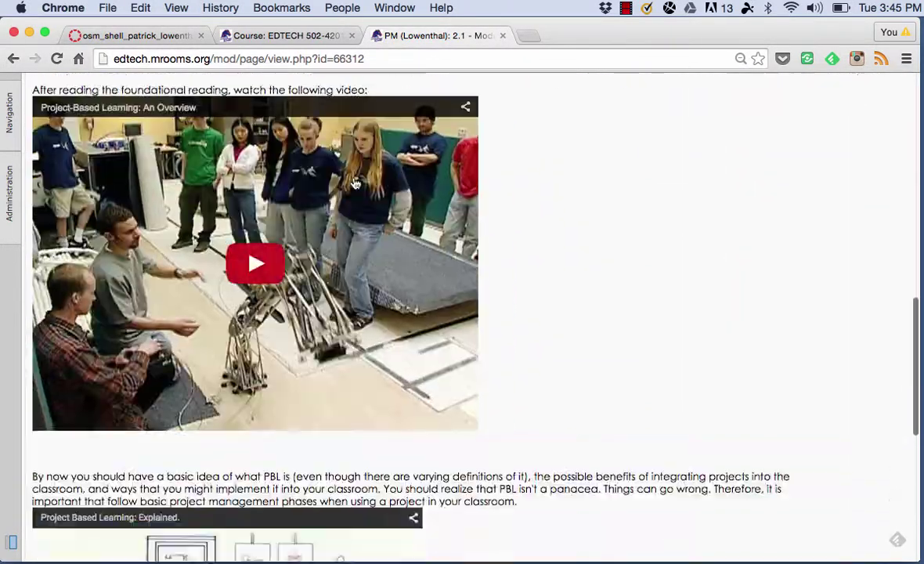
scroll(355, 184, "down", 10)
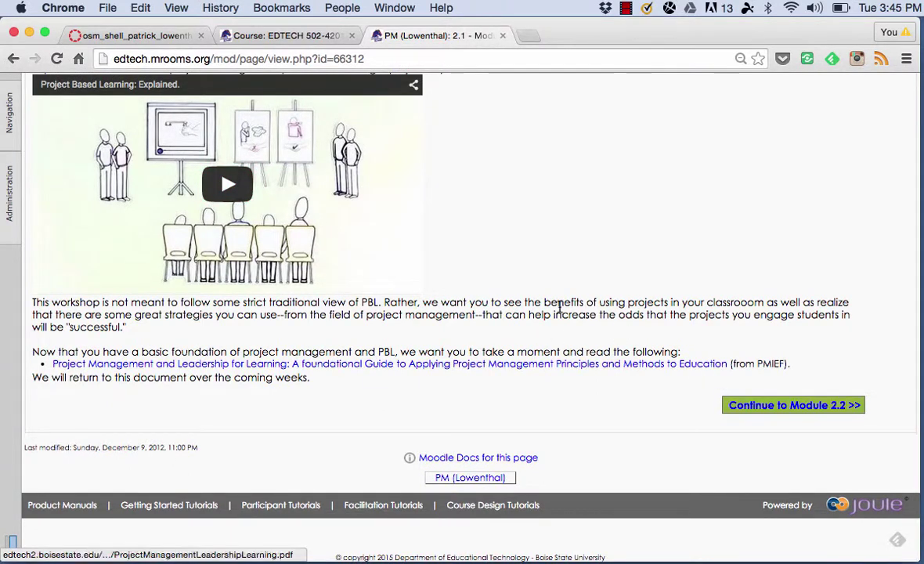
scroll(491, 266, "up", 20)
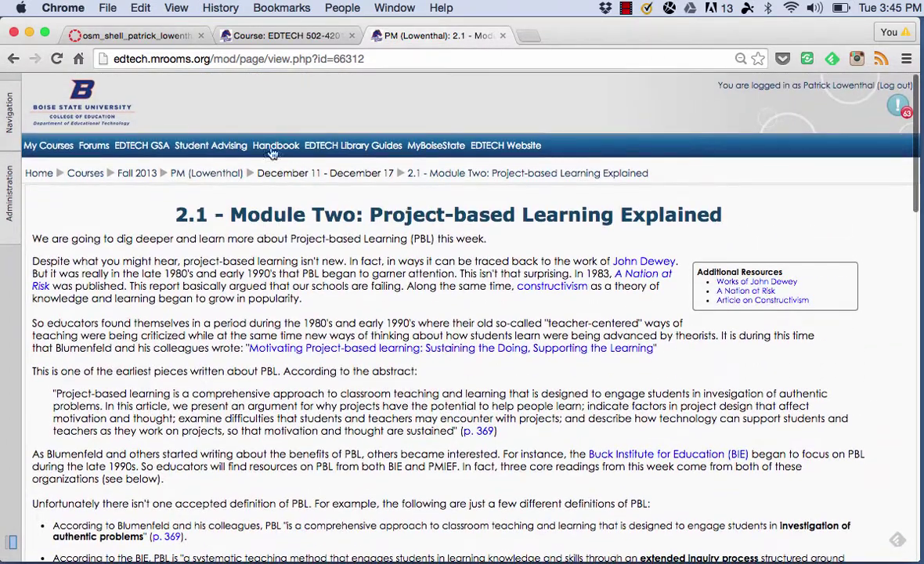
In the Canvas sandbox course's Modules area, add a module named "Module 1 - Add topic".
left_click(142, 31)
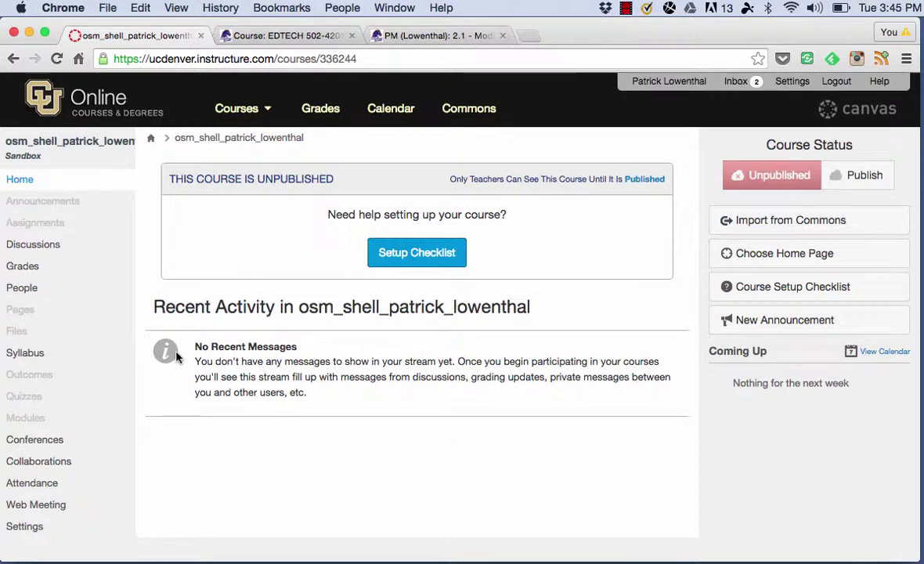
left_click(43, 423)
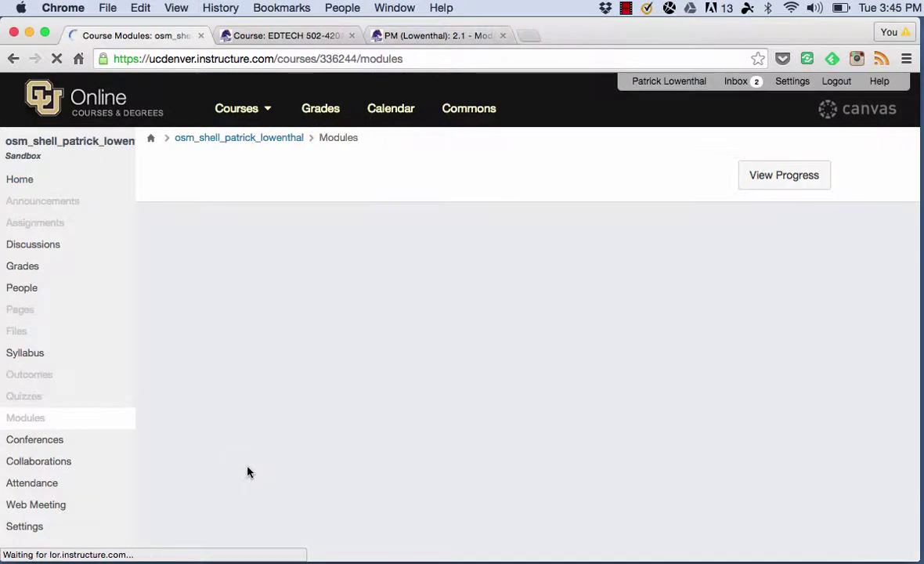
left_click(866, 177)
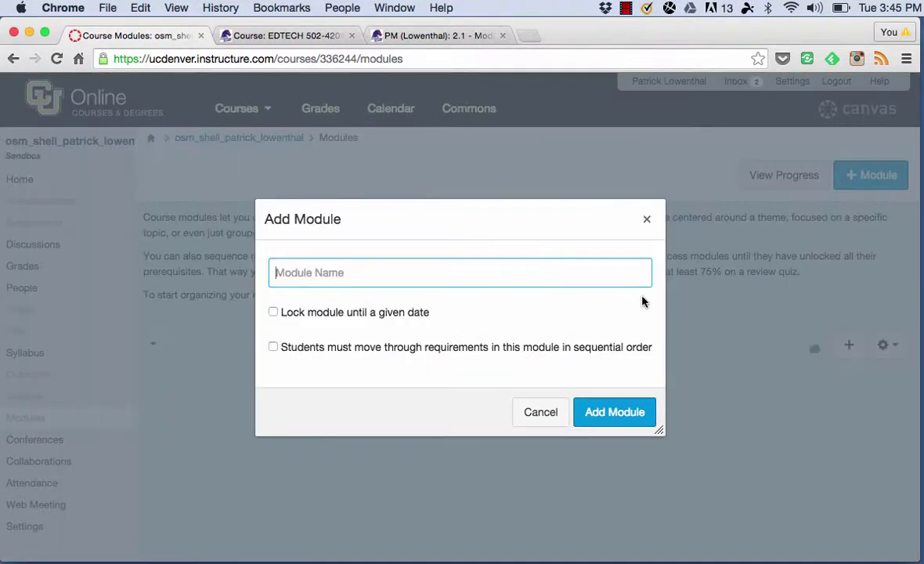
type("Module")
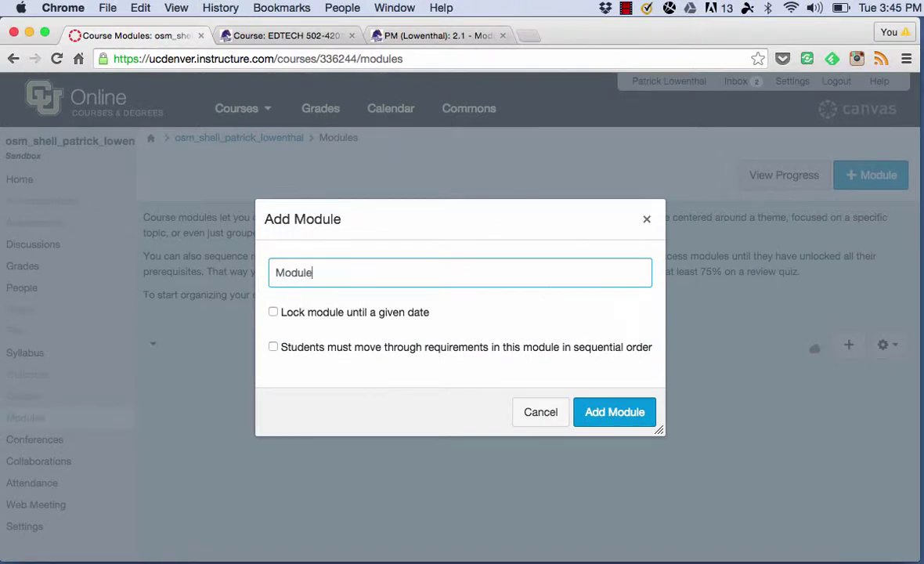
type(" 1 - Add topic")
left_click(590, 397)
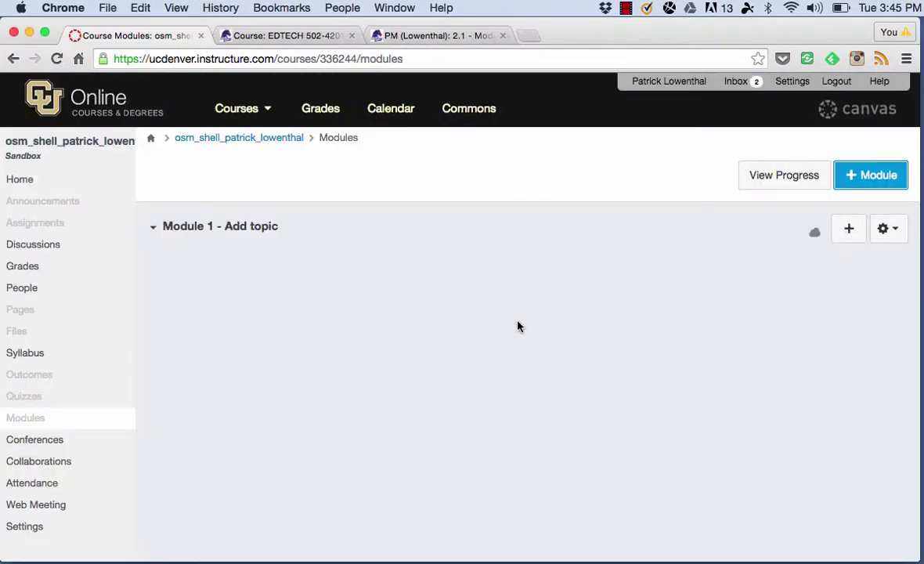
Add a second module named "Module 2 - Add topic" to the sandbox course.
left_click(883, 184)
type("Module")
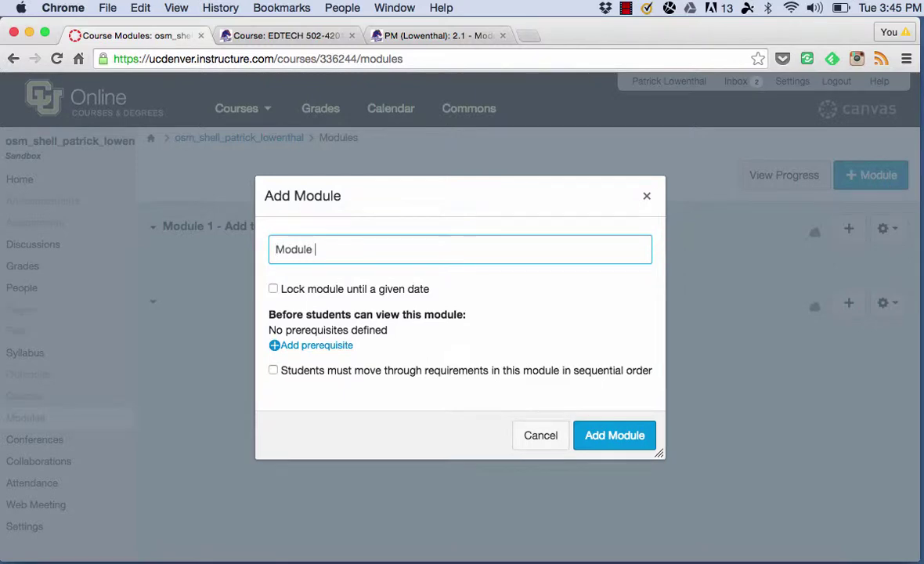
type(" 2 - Add topic")
left_click(628, 441)
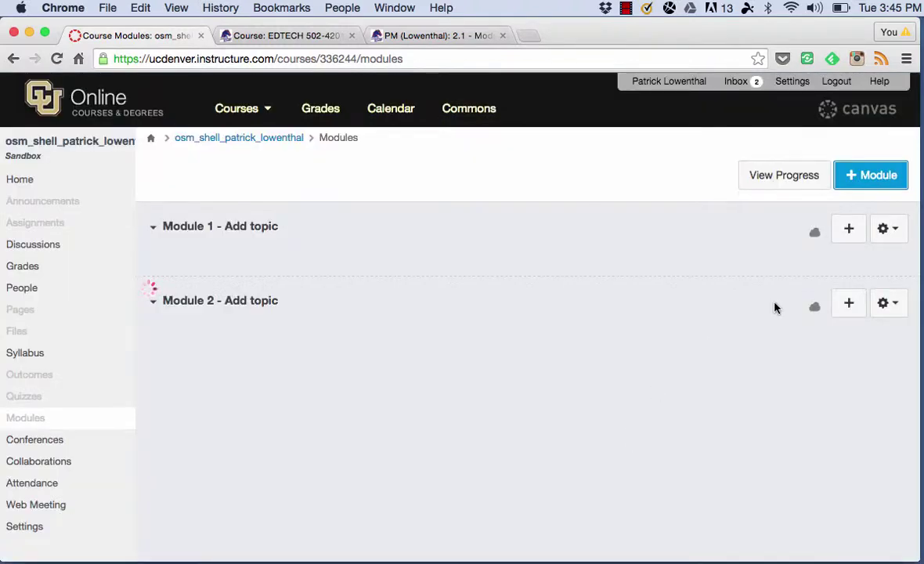
Add the modules "Module 3 - Add topic" through "Module 8 - Add topic", numbered consecutively.
left_click(879, 182)
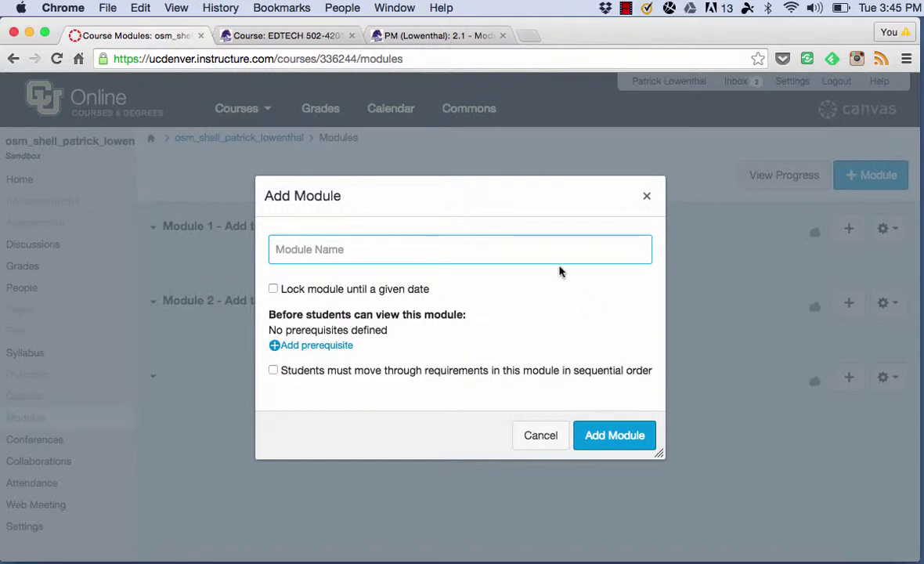
type("Module 8 - Add topic")
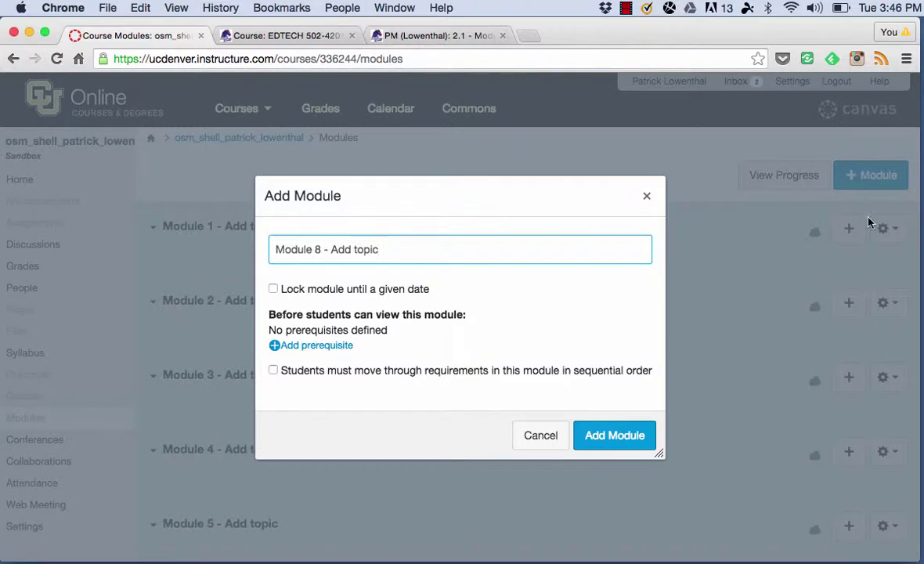
key("Return")
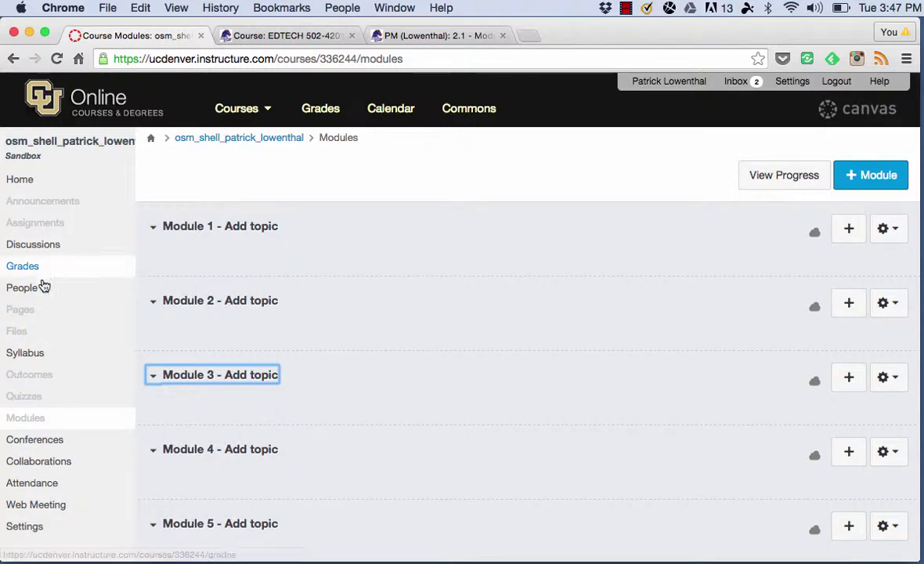
Start a new page in the course's Pages area and title it "Module 1 - Activities".
left_click(28, 312)
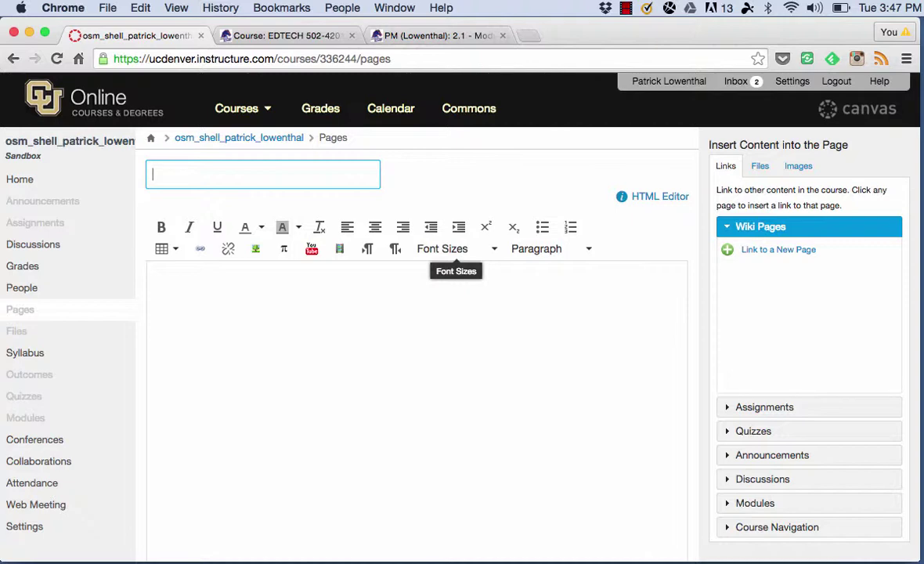
type("Module 1 - Activigtes")
key("BackSpace")
key("BackSpace")
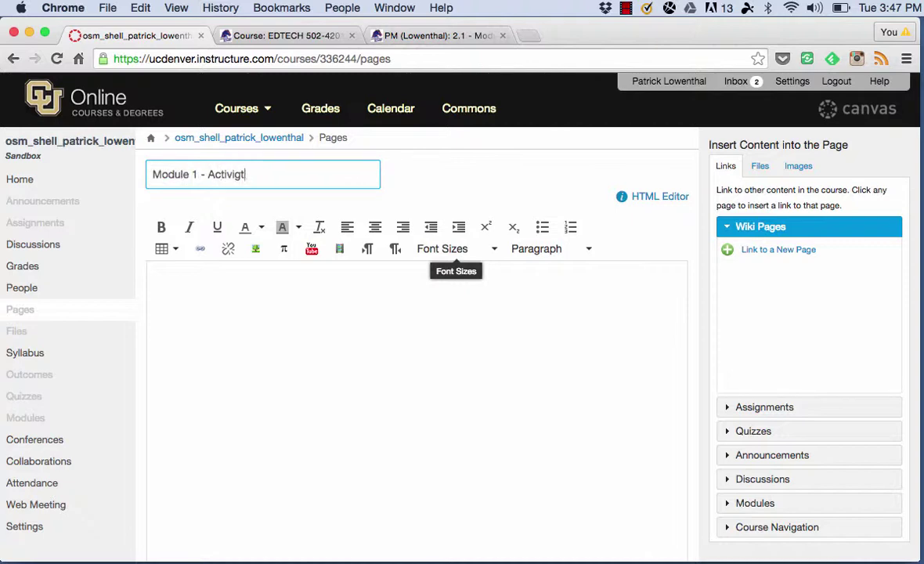
key("BackSpace")
key("BackSpace")
type("ties")
key("Tab")
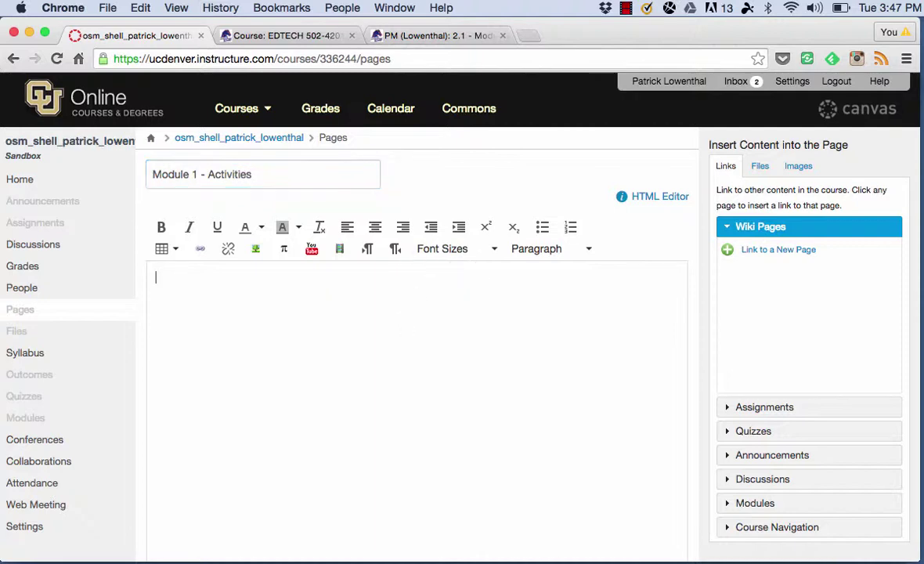
Enter "Add activities here" as the page's body text, then save and publish the page.
type("Add activities here")
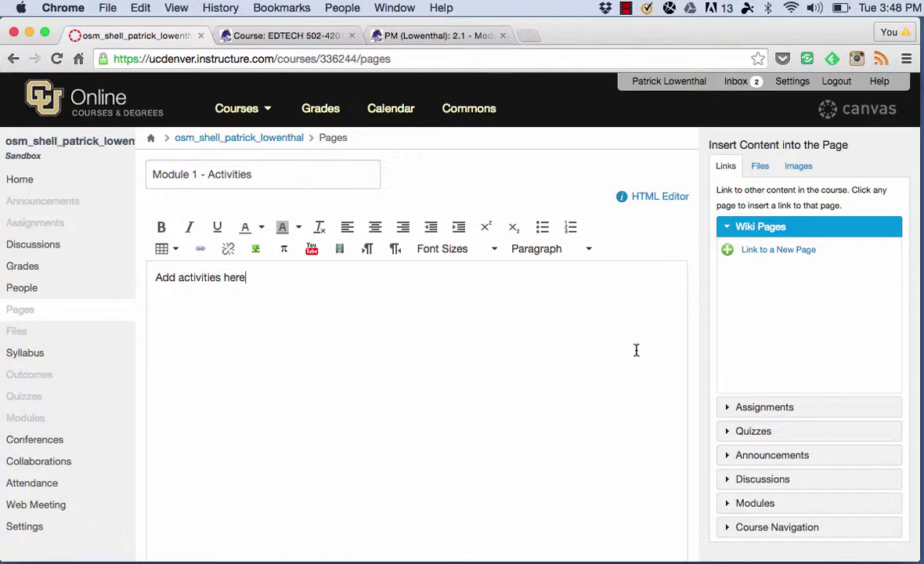
scroll(635, 348, "down", 5)
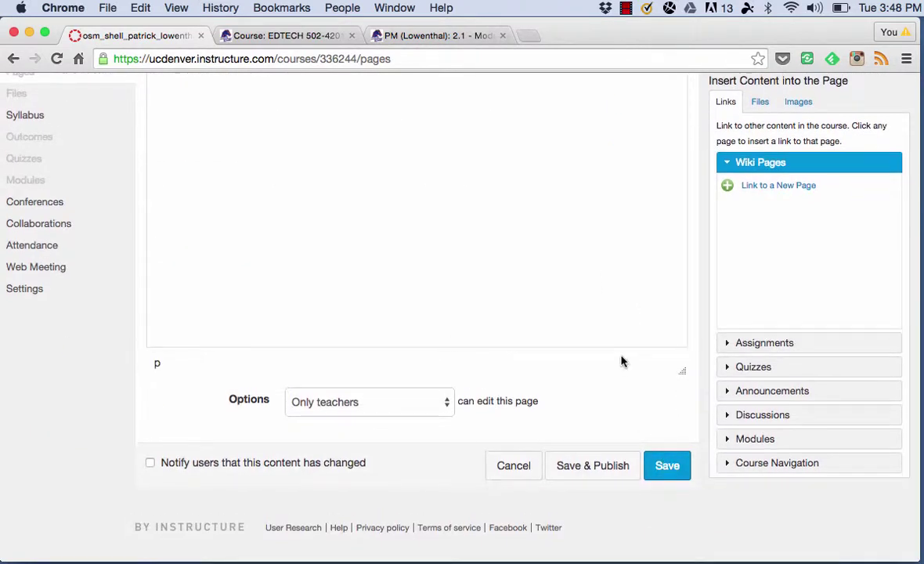
left_click(594, 468)
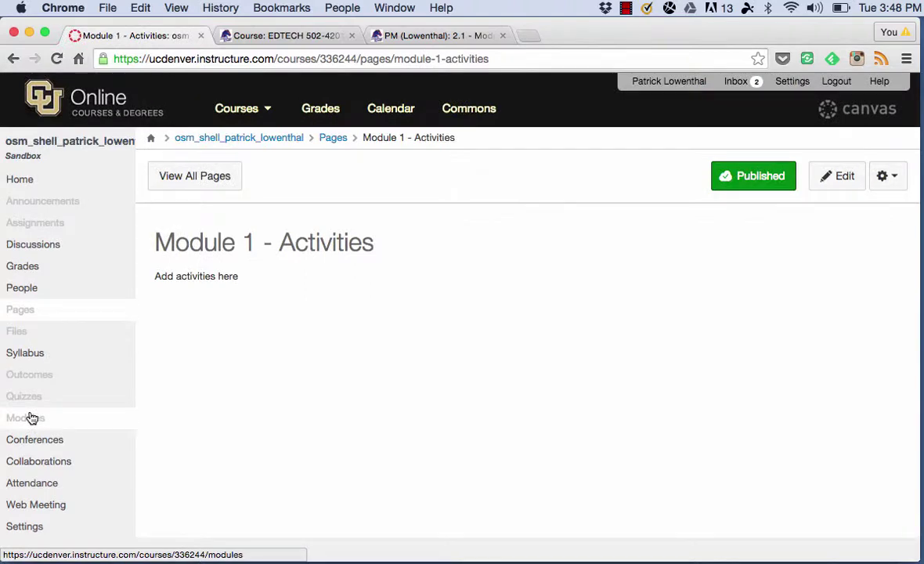
Return to the course modules and add the existing content page "Module 1 - Activities" to Module 1 without indentation.
left_click(31, 418)
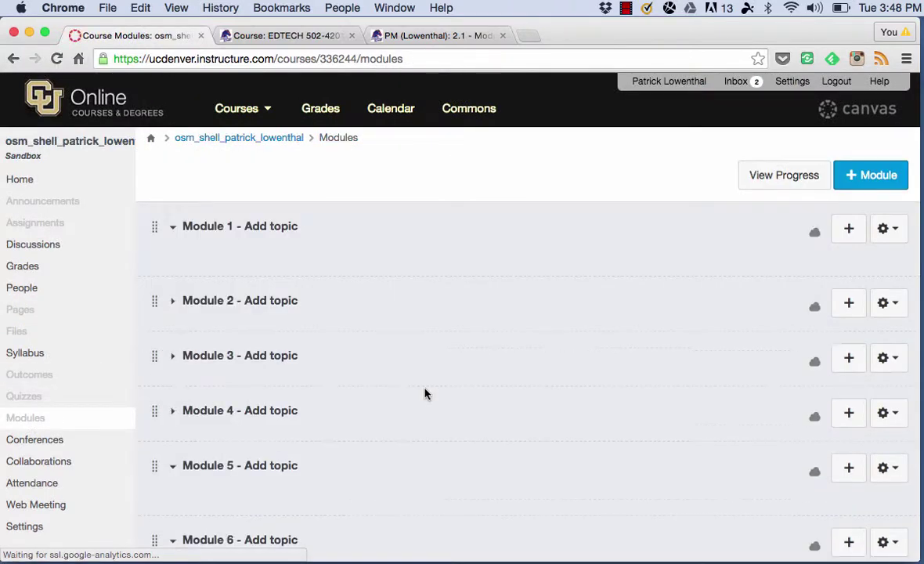
scroll(425, 394, "down", 5)
scroll(425, 388, "up", 5)
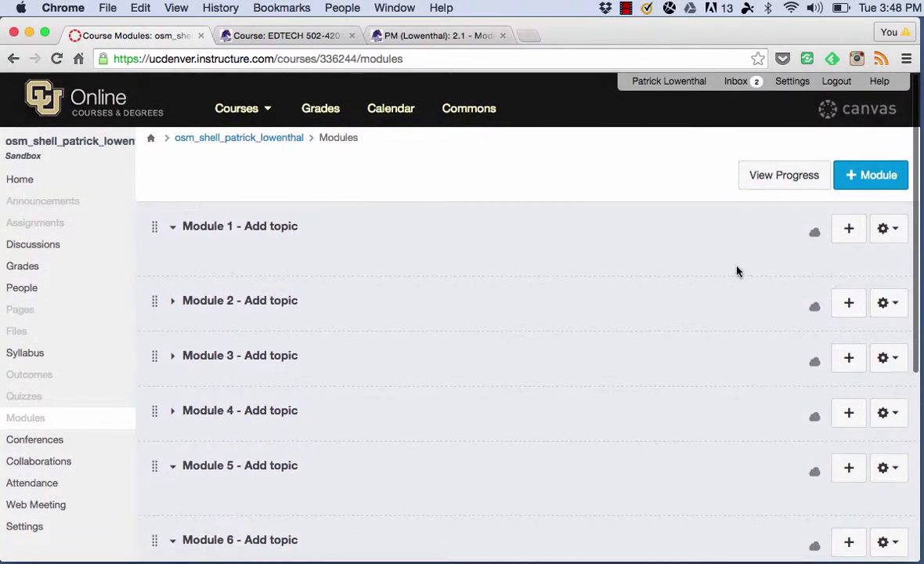
left_click(855, 235)
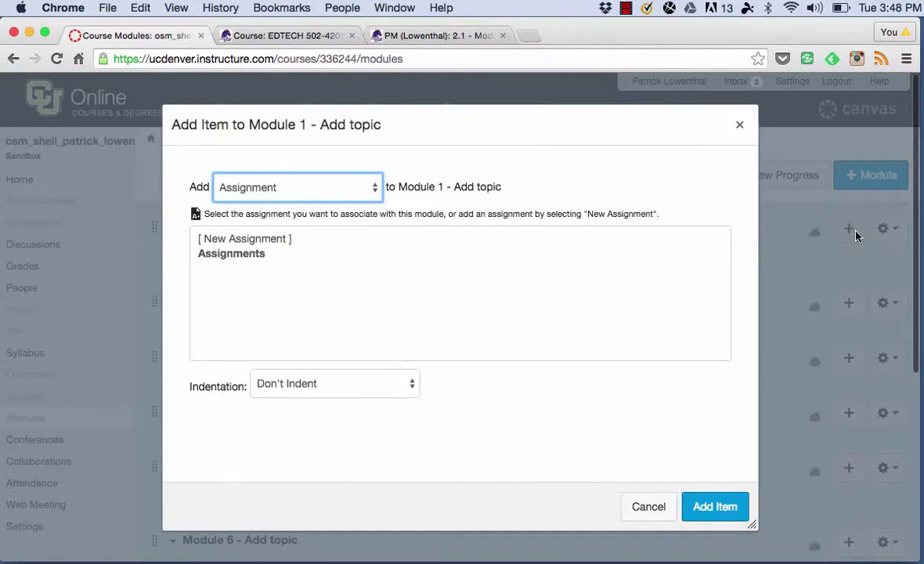
left_click(365, 188)
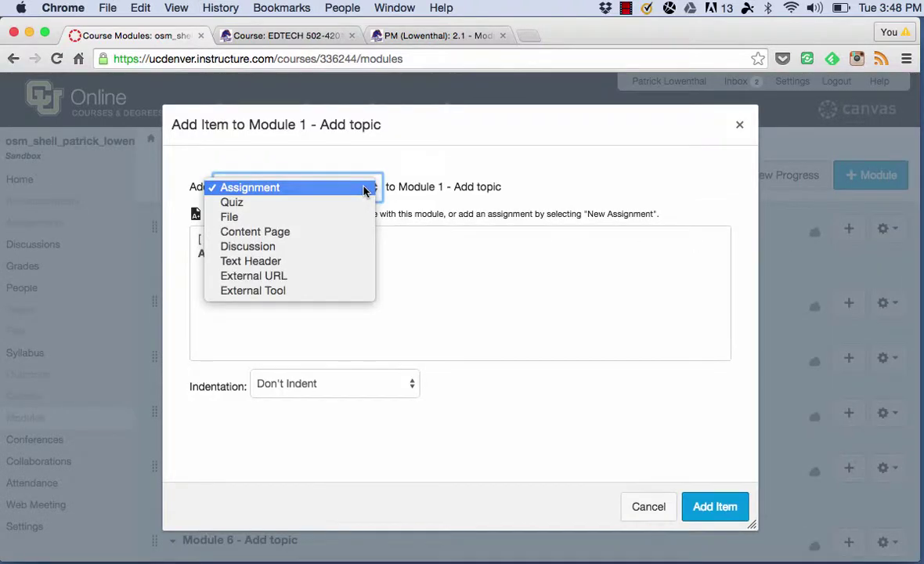
left_click(356, 232)
left_click(284, 254)
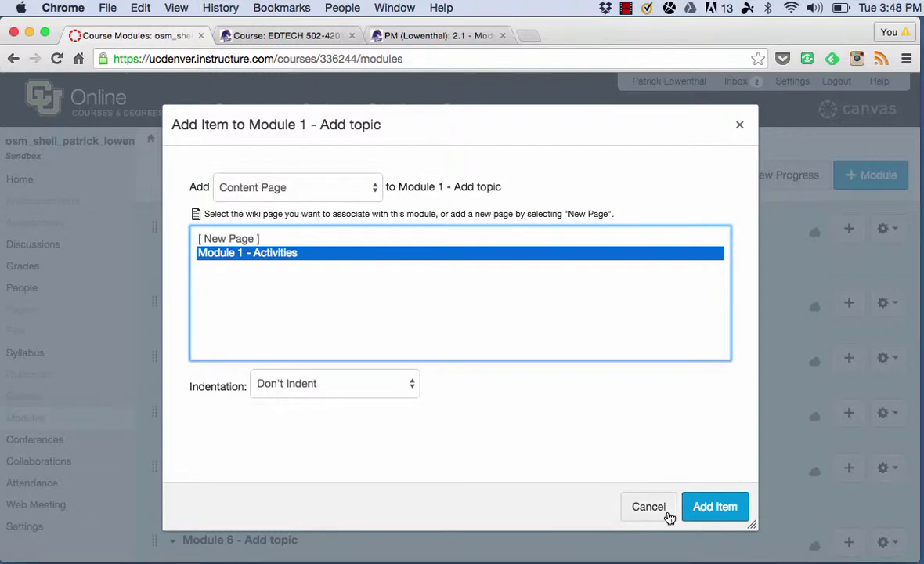
left_click(373, 383)
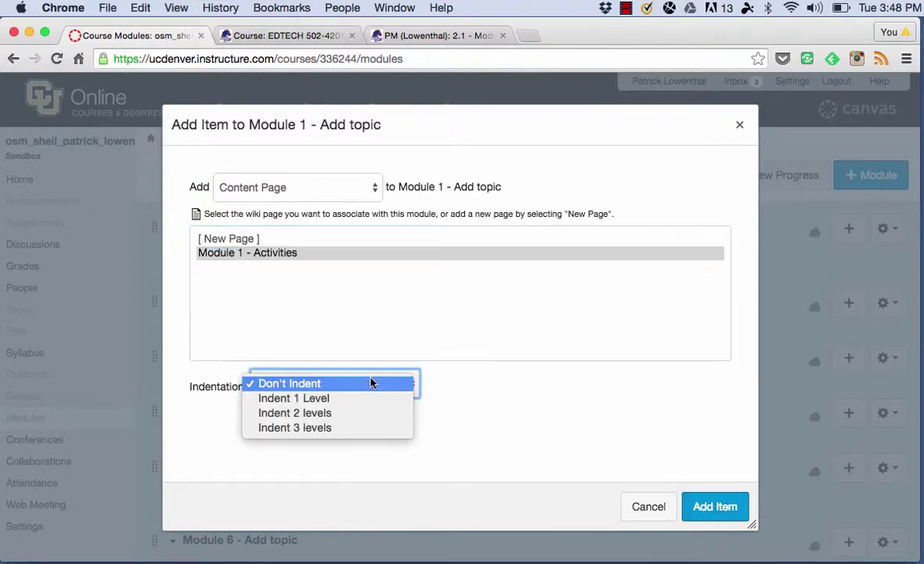
left_click(372, 383)
left_click(695, 501)
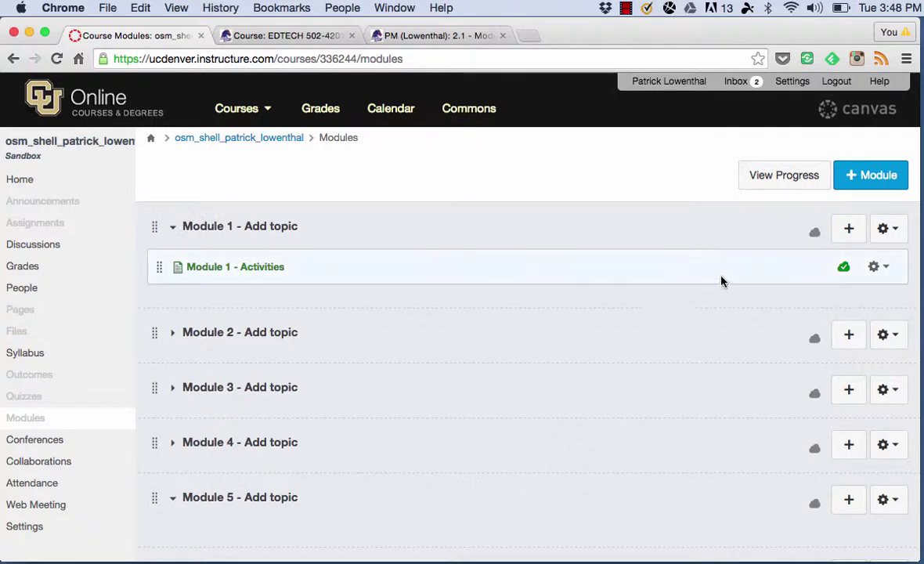
Add a new discussion topic named "Module 1 - Discussion on Add Topic" to Module 1.
left_click(846, 230)
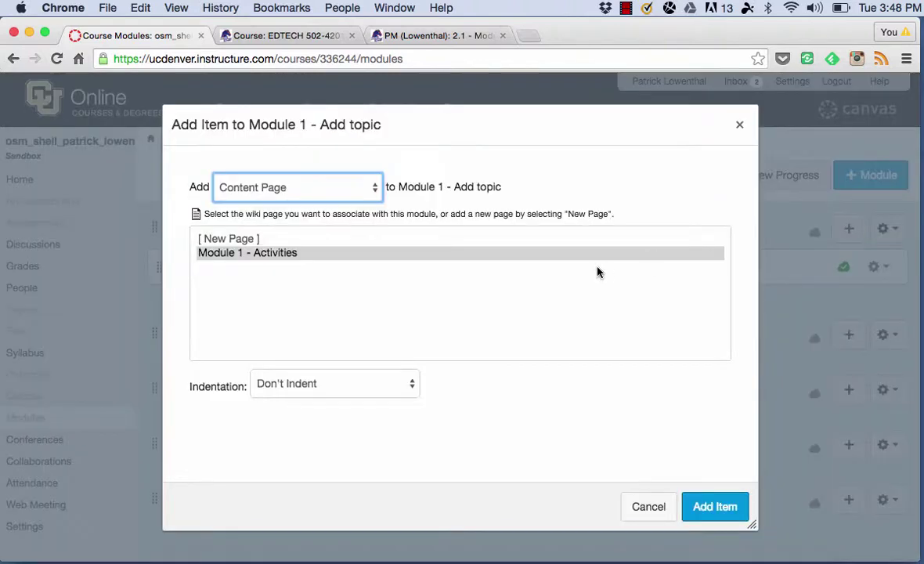
left_click(354, 200)
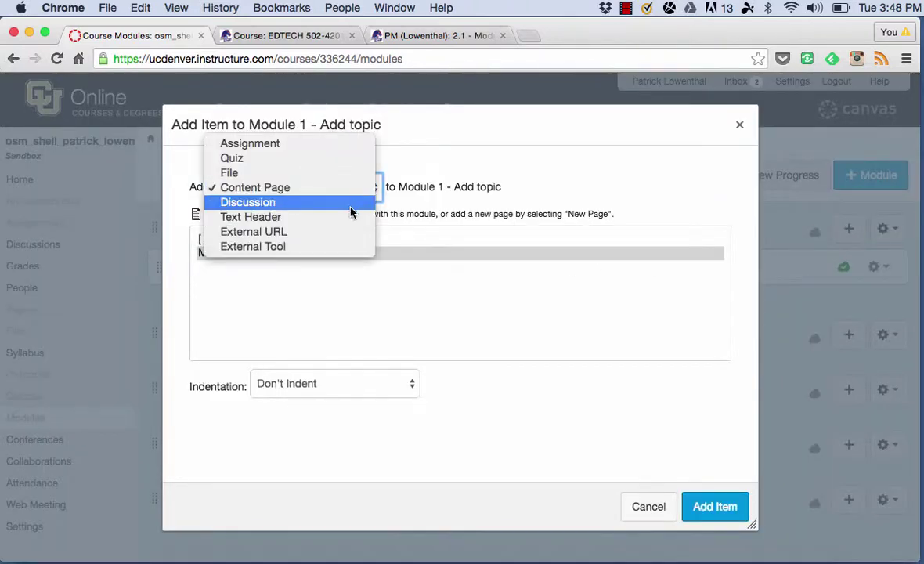
left_click(351, 207)
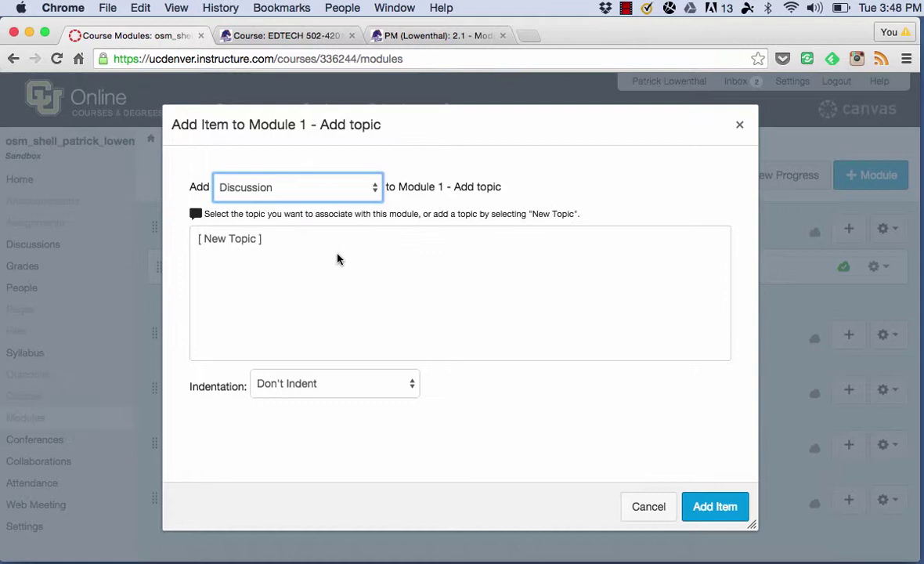
left_click(278, 242)
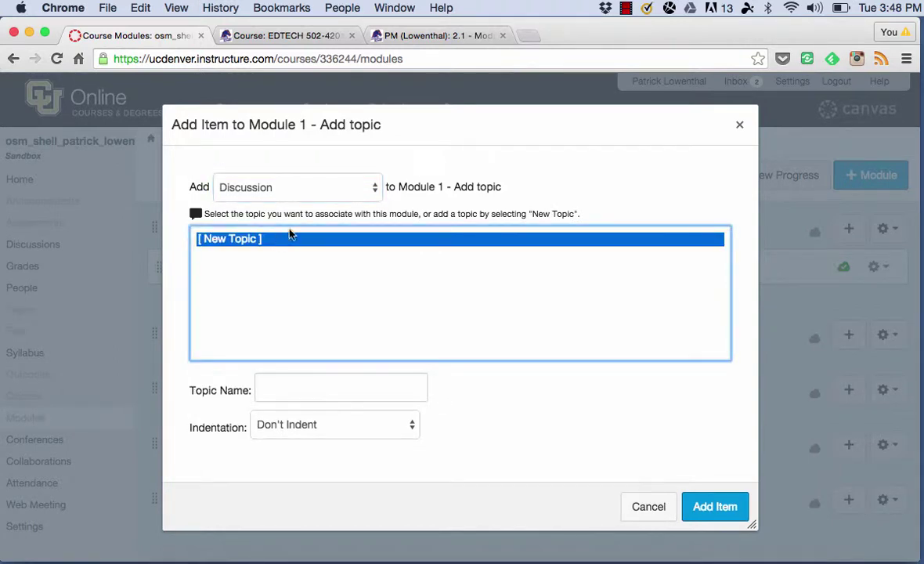
left_click(342, 387)
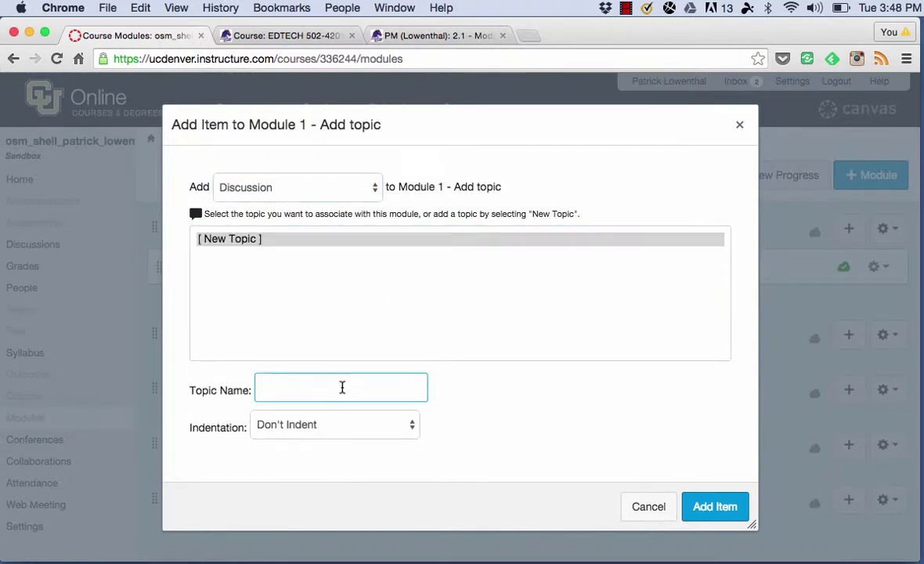
type("Module 1 - ")
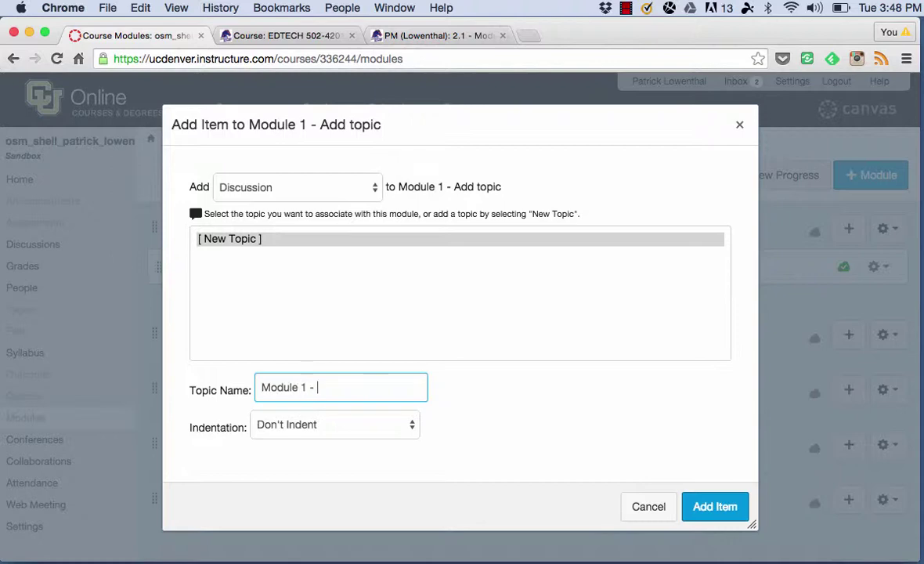
type("Discussion o")
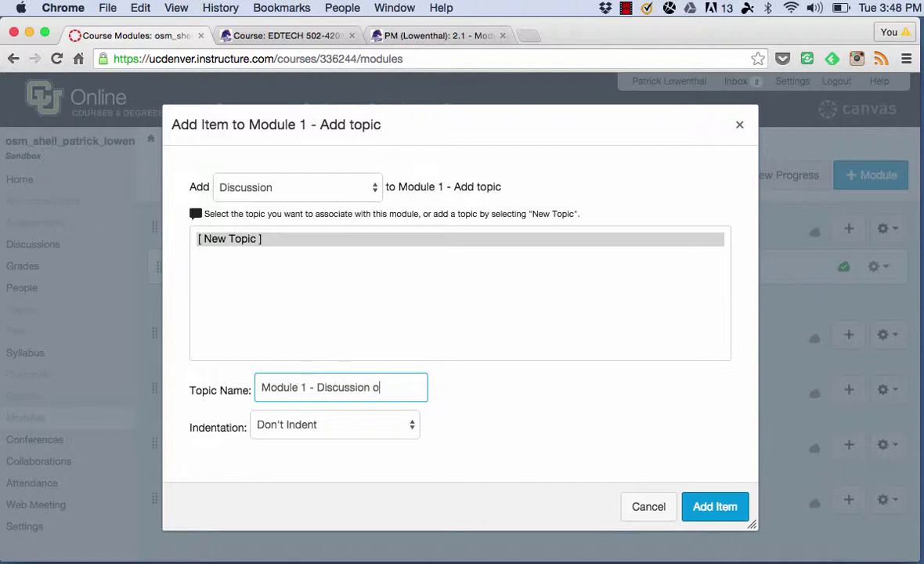
type("n Add Topic")
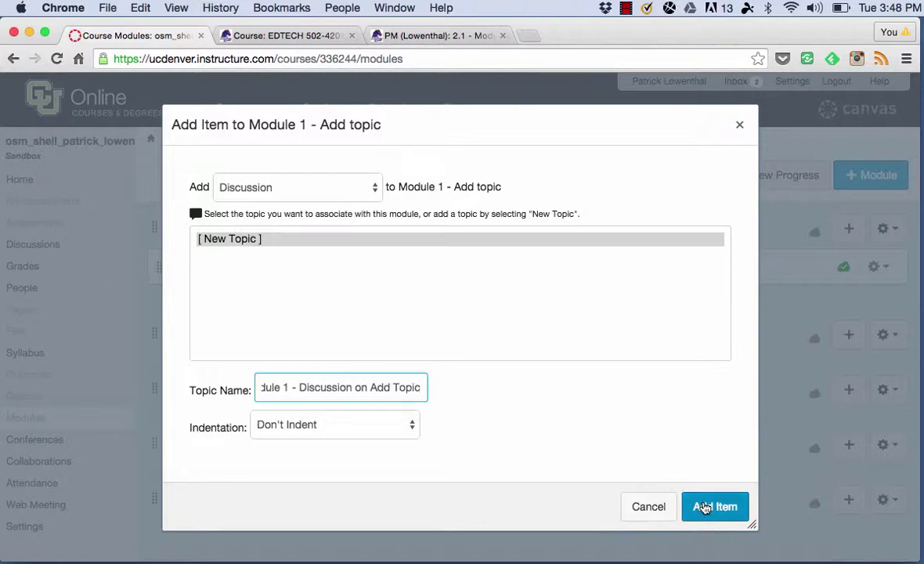
left_click(700, 504)
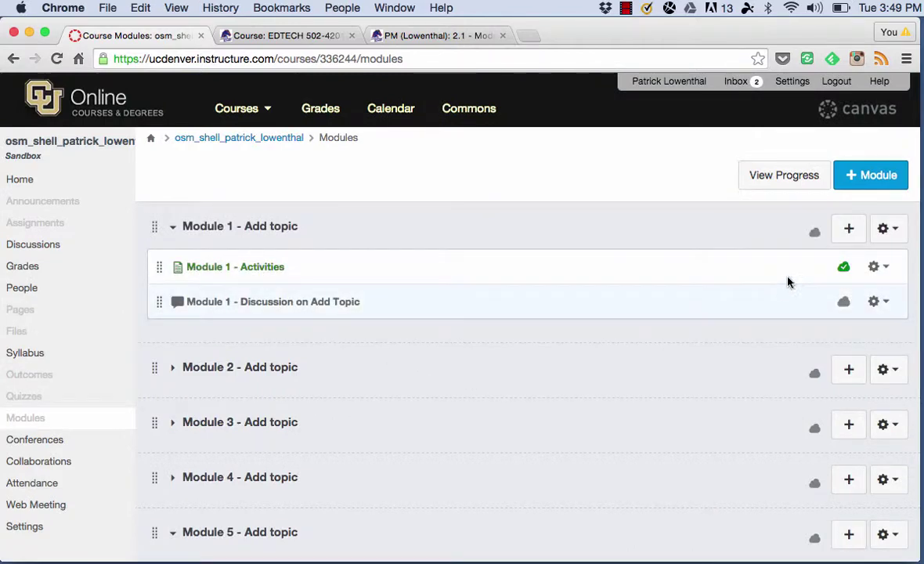
Add a new assignment named "Module 1 - Assignment Add topic" to Module 1.
left_click(850, 231)
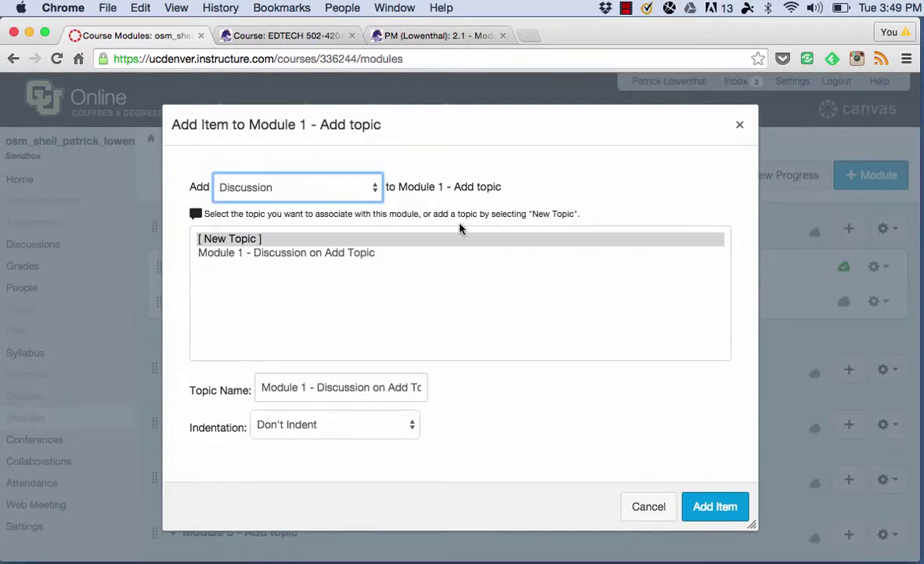
left_click(353, 192)
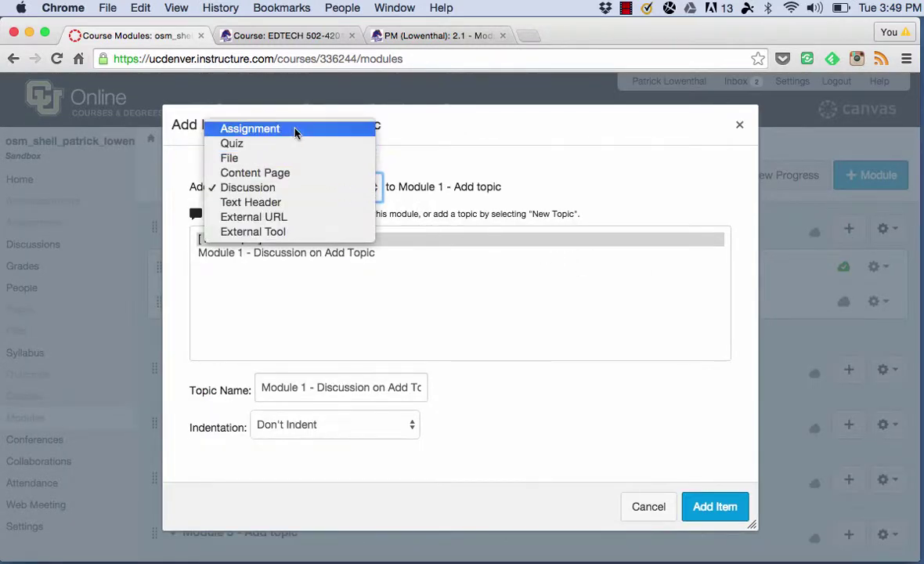
left_click(270, 126)
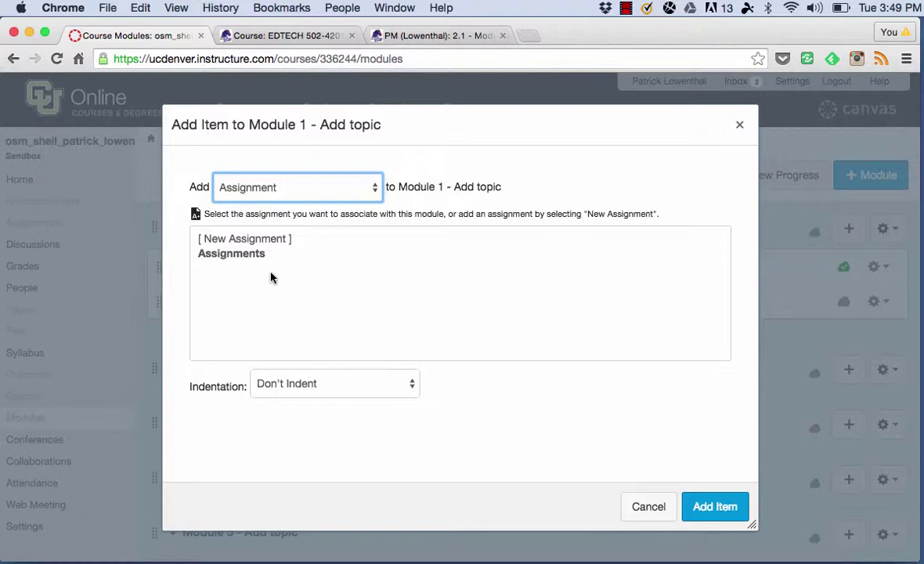
left_click(264, 240)
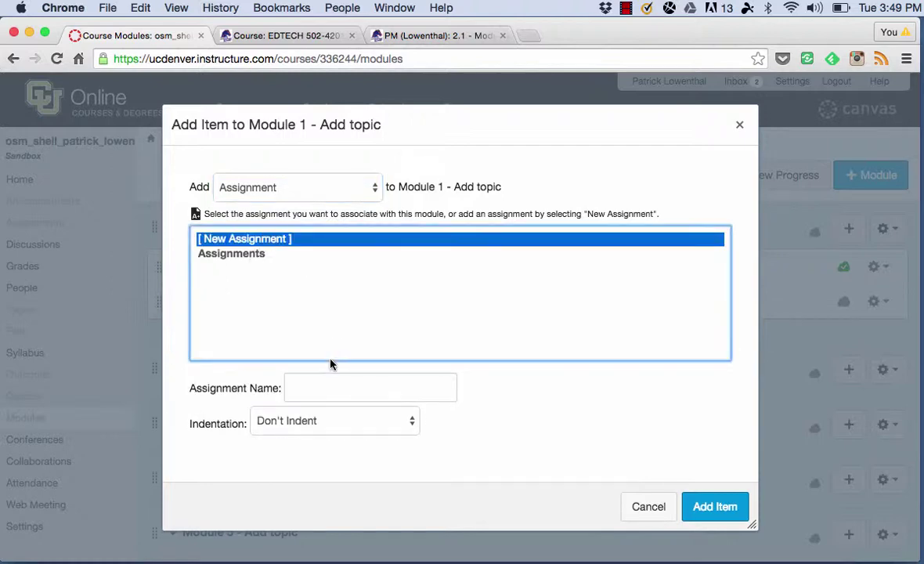
left_click(330, 398)
type("Modu")
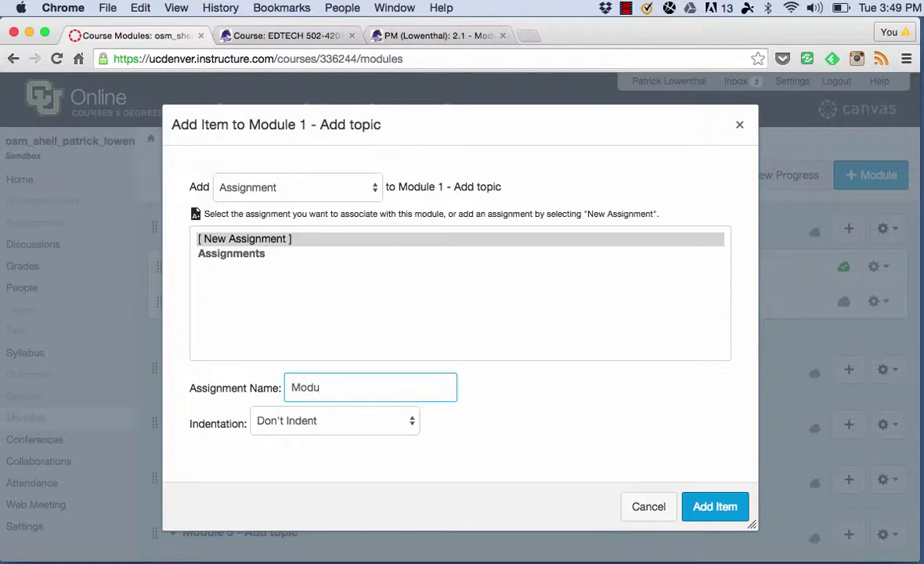
type("le 1 - Assignment ")
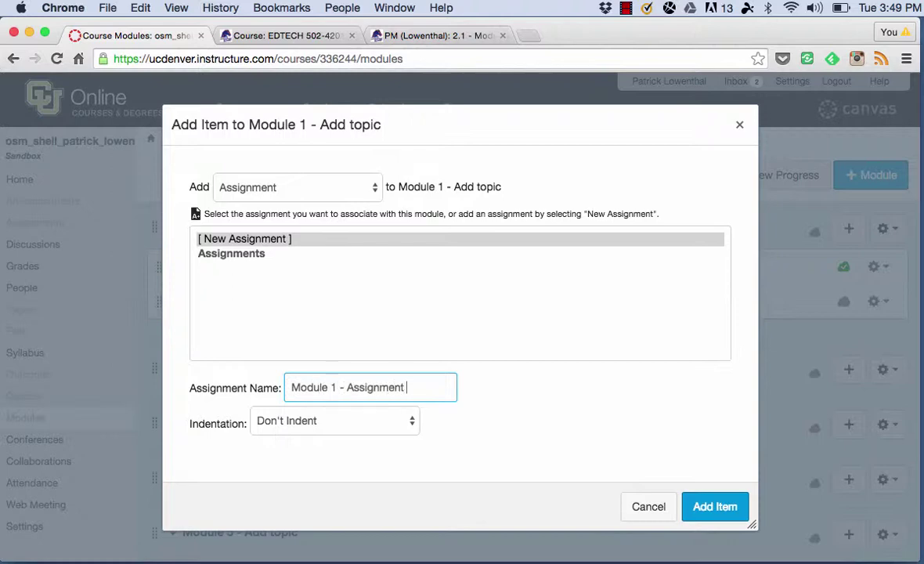
type("#1")
key("BackSpace")
key("BackSpace")
type("Add topic")
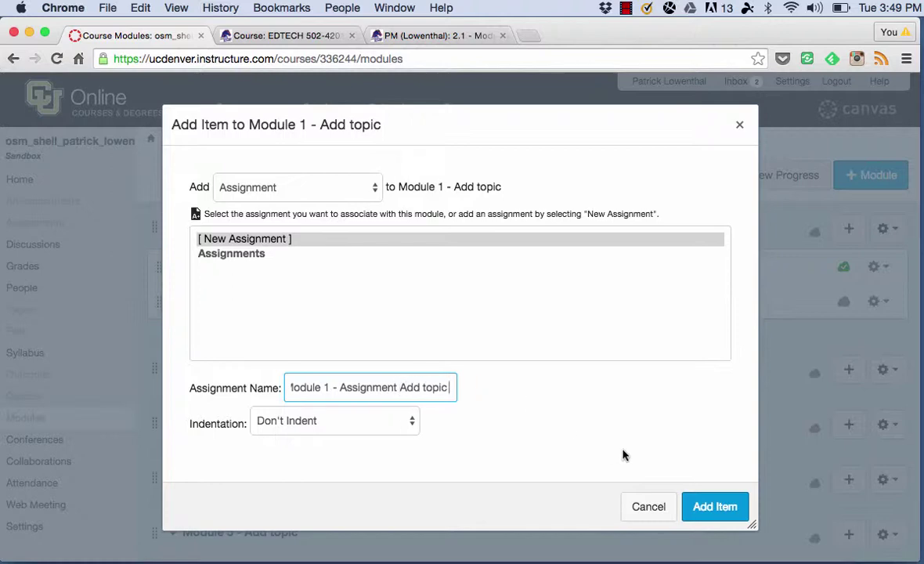
left_click(715, 506)
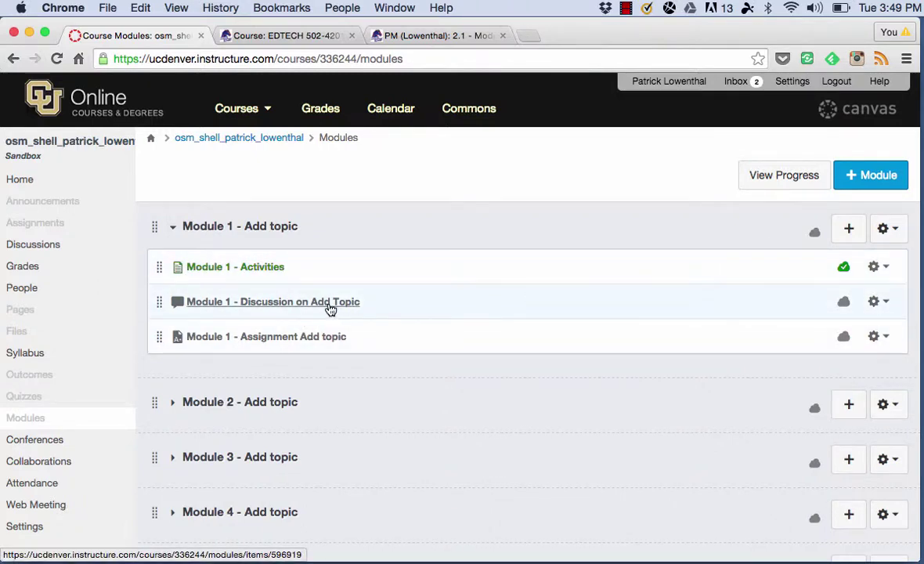
Rename the "Module 1 - Activities" page item in Module 1 to "Module 1 - Lesson".
left_click(885, 268)
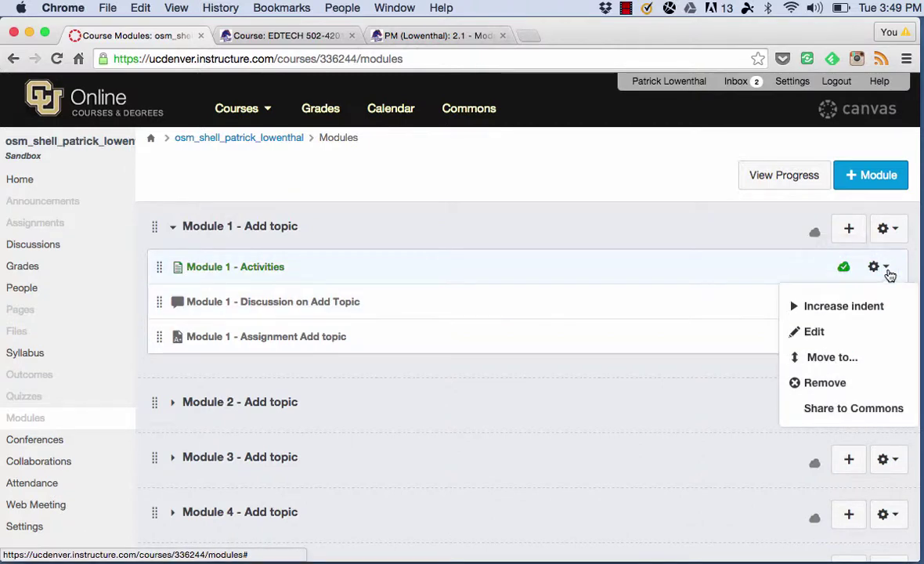
left_click(835, 330)
left_click_drag(515, 296, 458, 295)
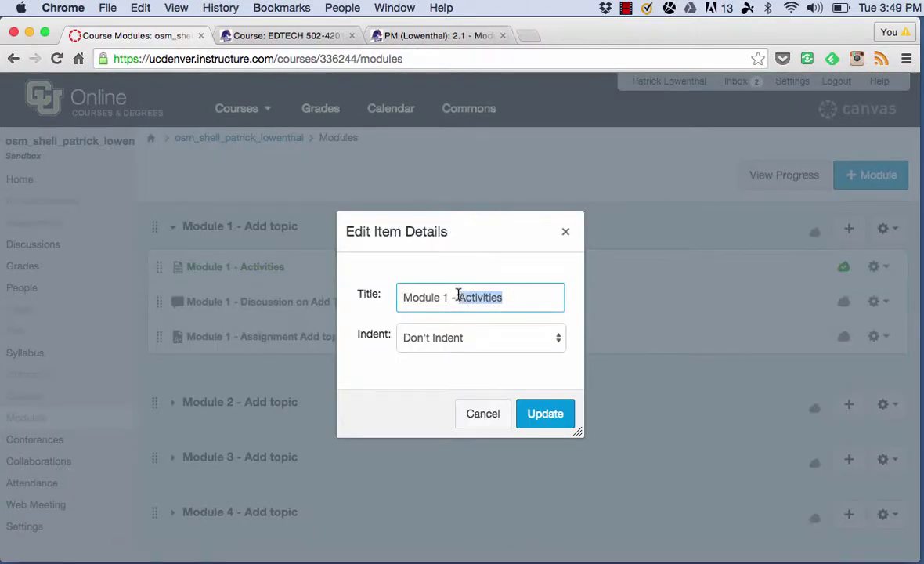
type("Les")
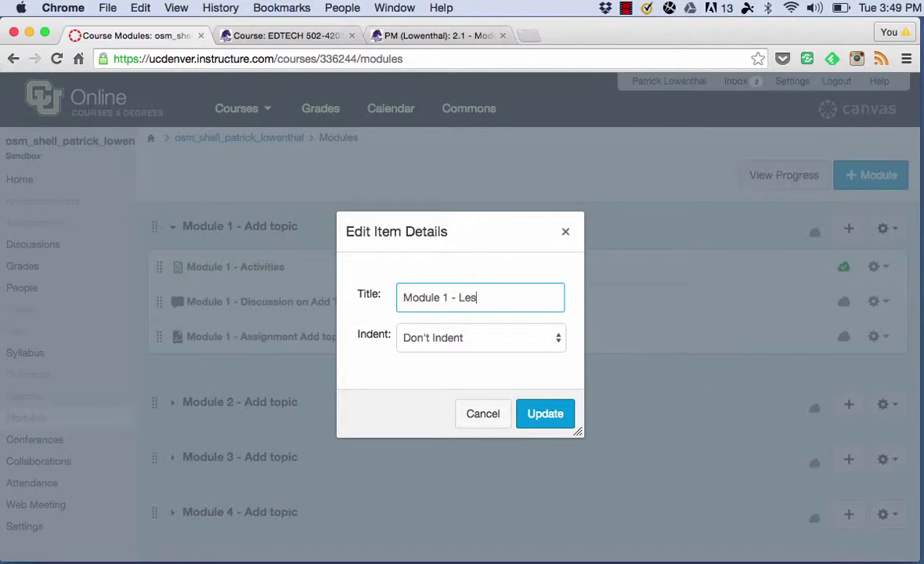
type("son")
left_click(547, 413)
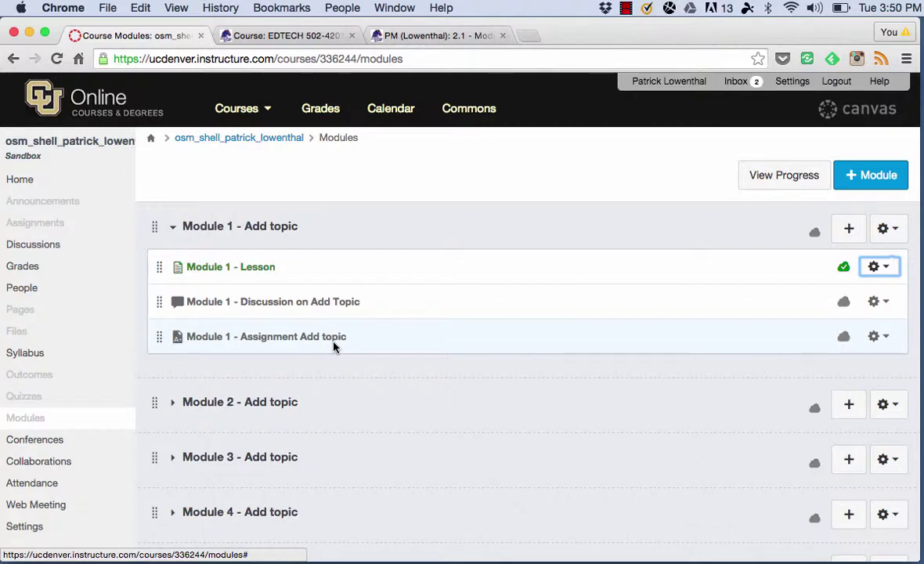
Expand Module 2 in the modules list, keeping the contents of Module 1 expanded as well.
left_click(174, 229)
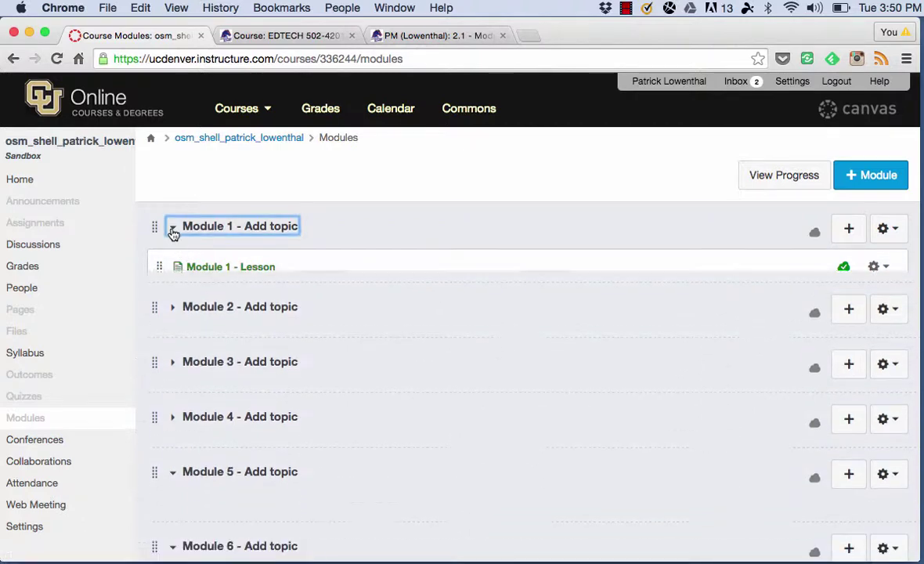
left_click(173, 284)
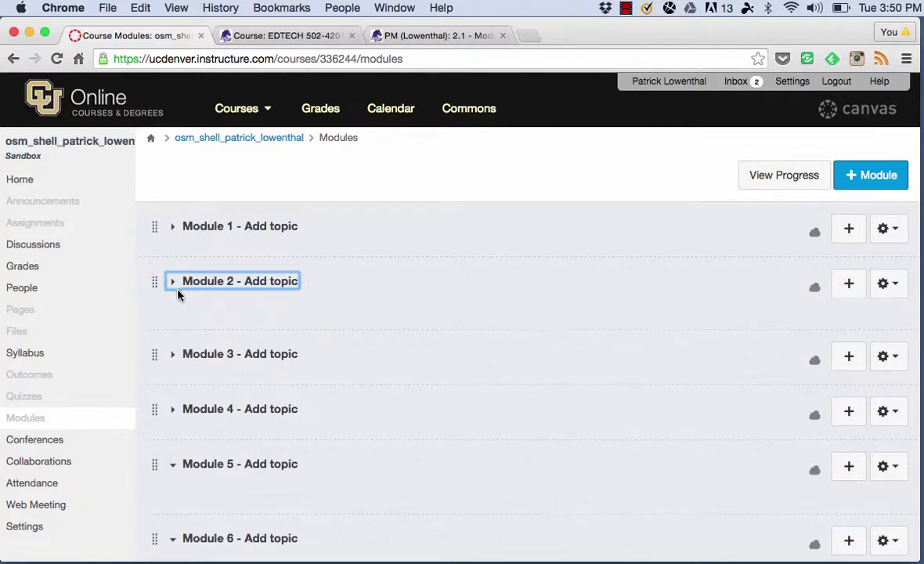
left_click(173, 229)
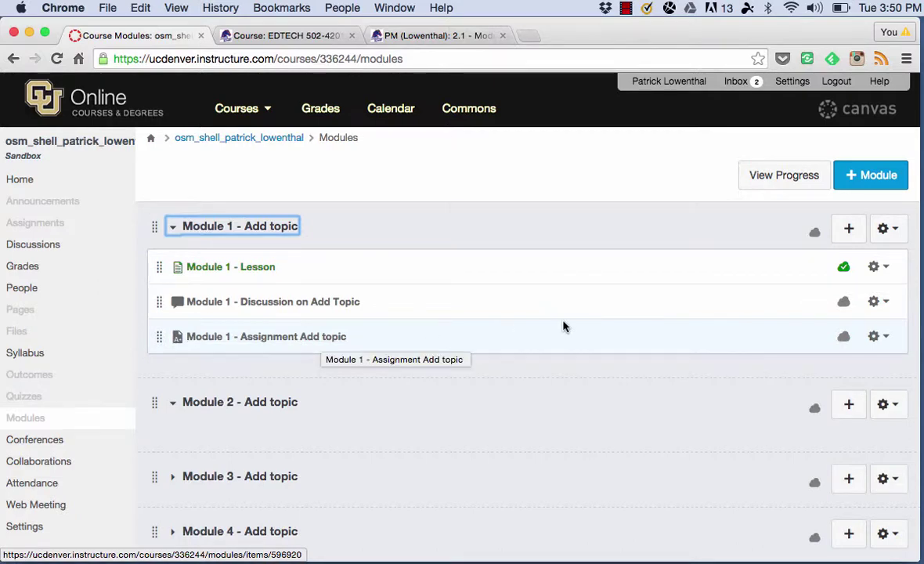
left_click(893, 268)
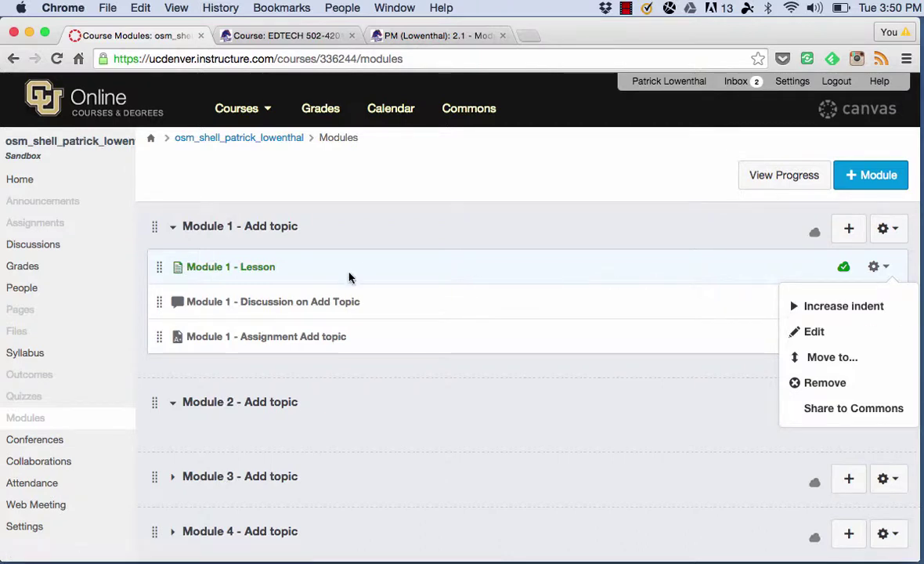
left_click(432, 233)
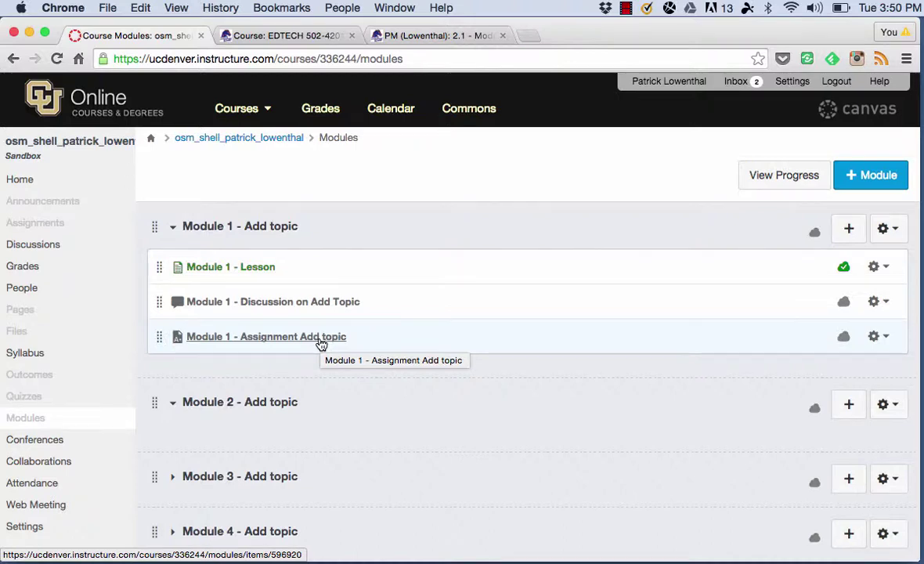
left_click(850, 406)
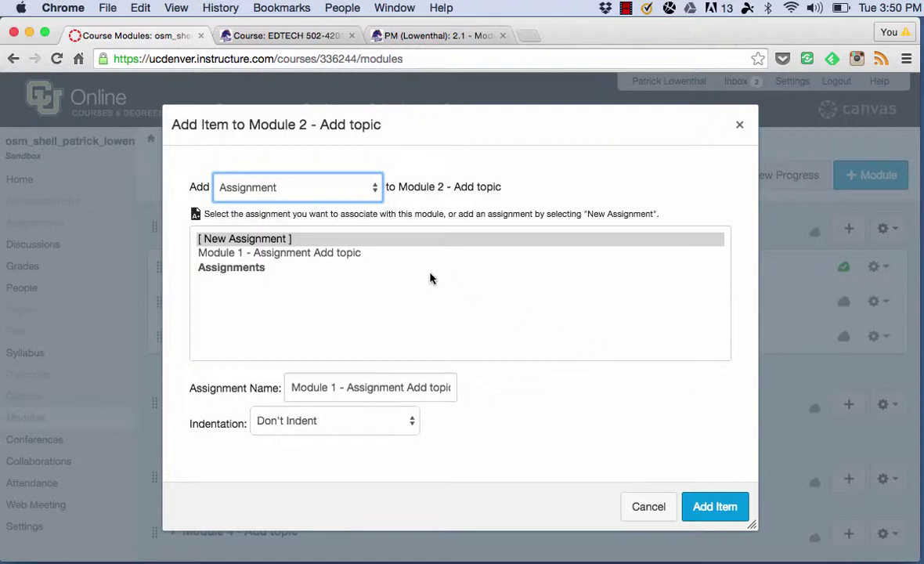
left_click(645, 505)
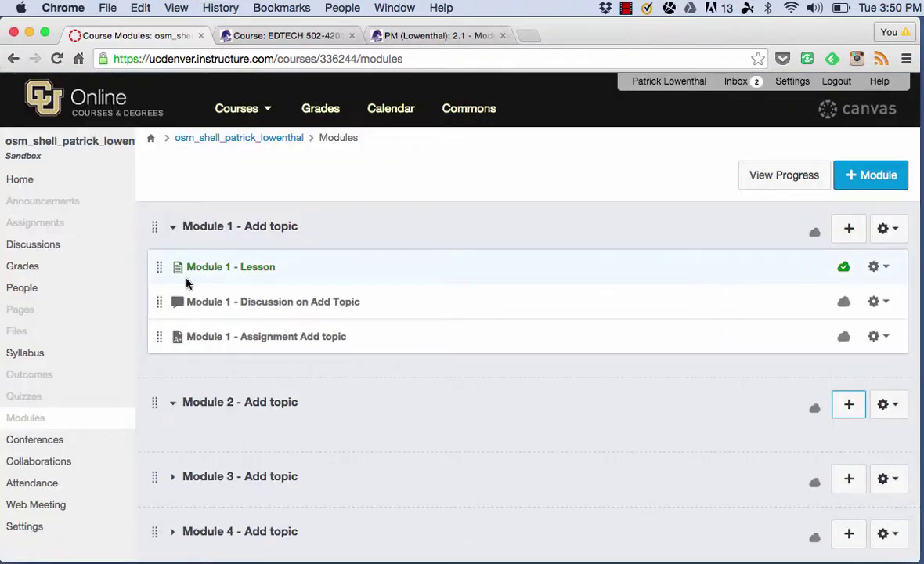
Create a course page titled "Module 2 - Overview" with the body text "Overview", then save and publish it.
left_click(22, 311)
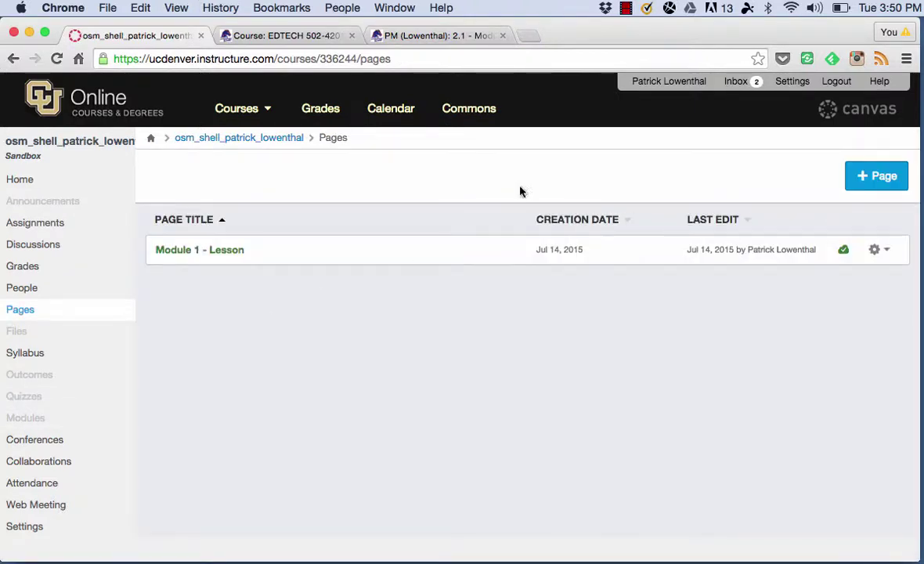
left_click(885, 177)
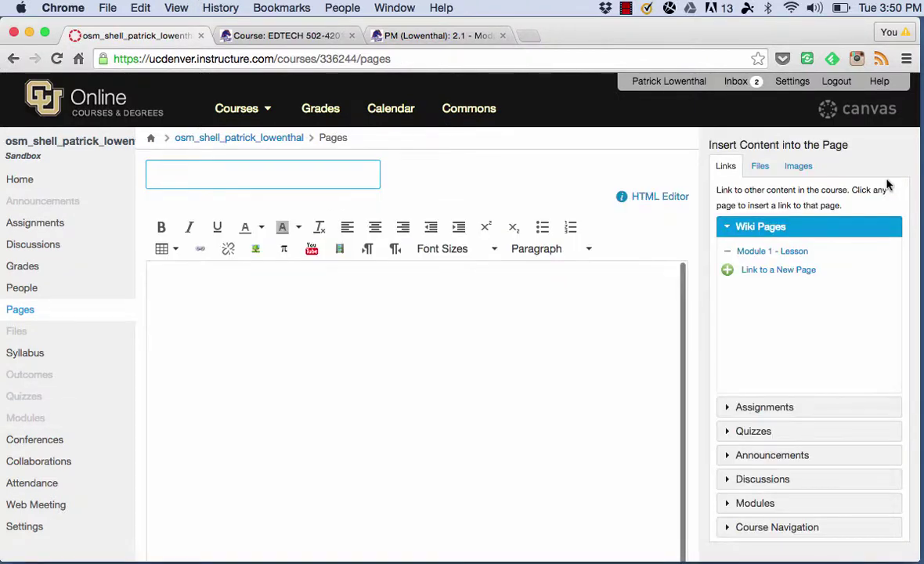
type("Module 2 - Ov")
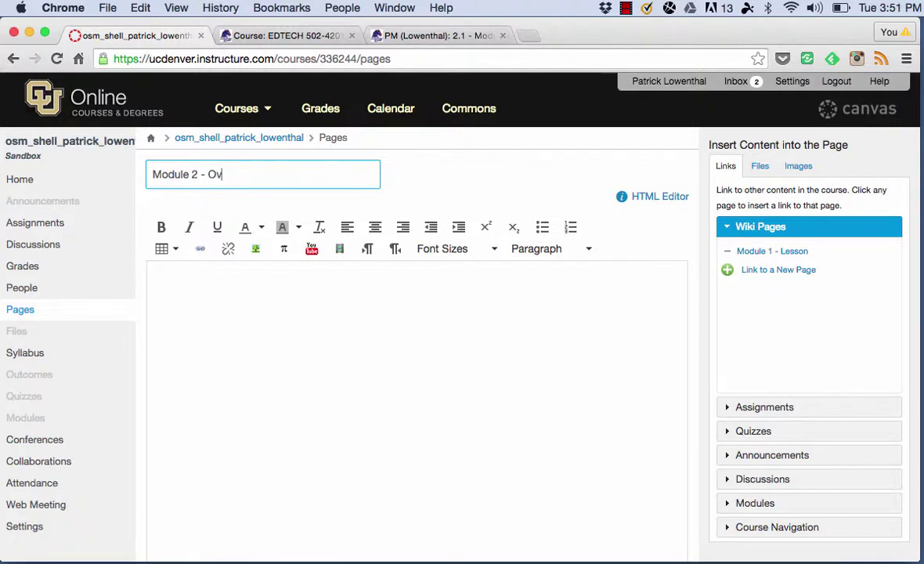
type("erview")
left_click(635, 318)
type("Overvi")
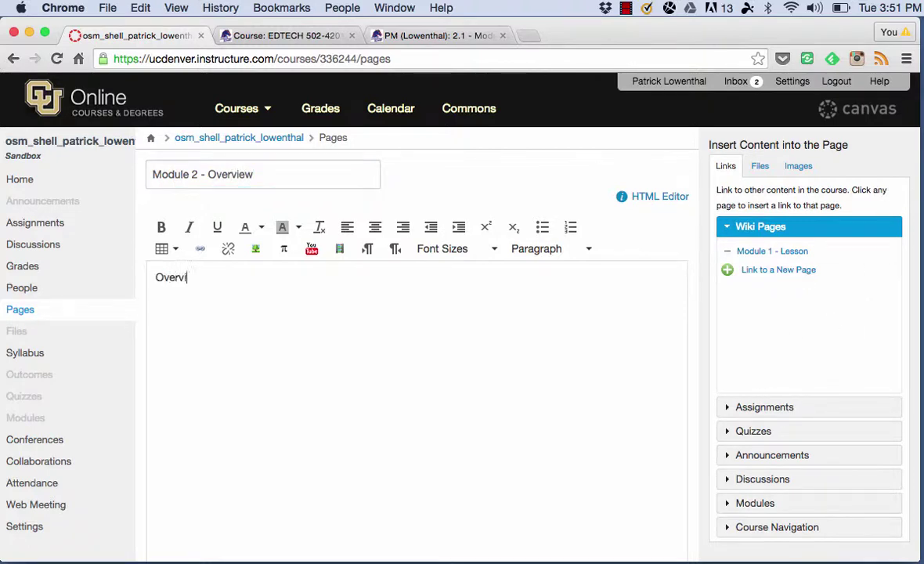
type("ew")
scroll(624, 326, "down", 5)
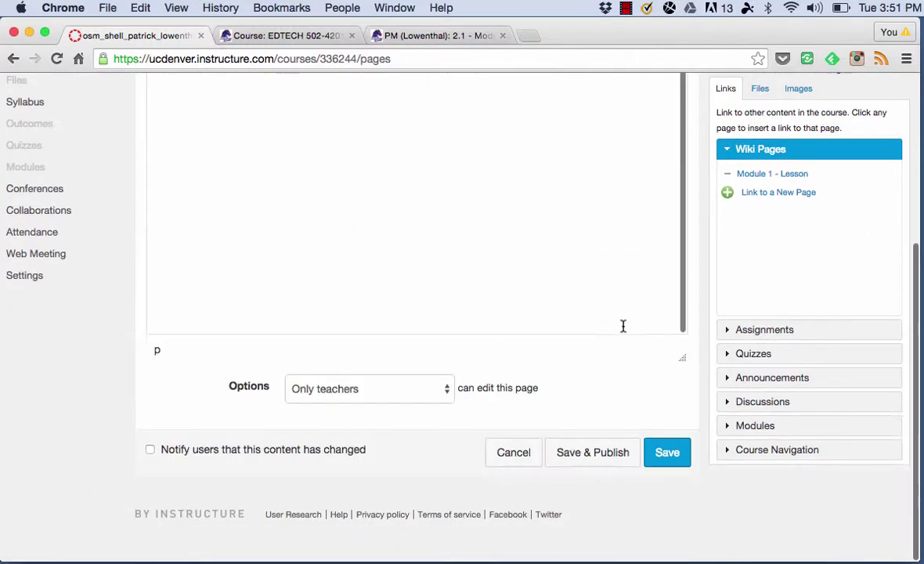
left_click(584, 472)
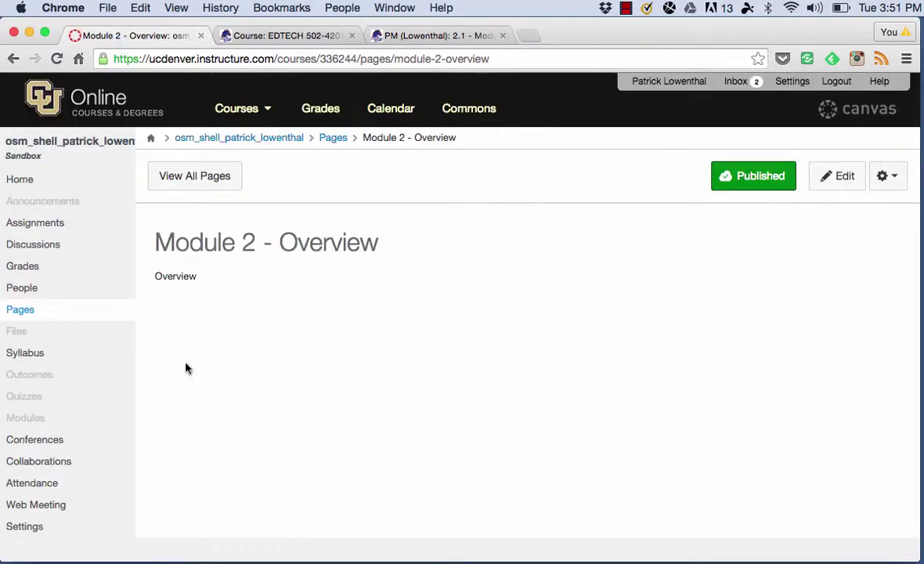
Return to the course modules and add the existing content page "Module 2 - Overview" to Module 2.
left_click(49, 420)
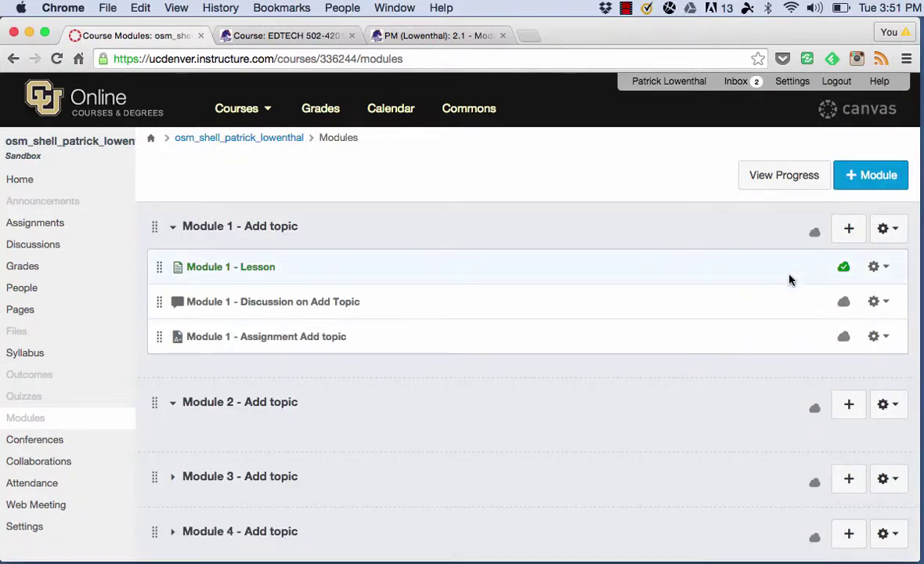
left_click(856, 408)
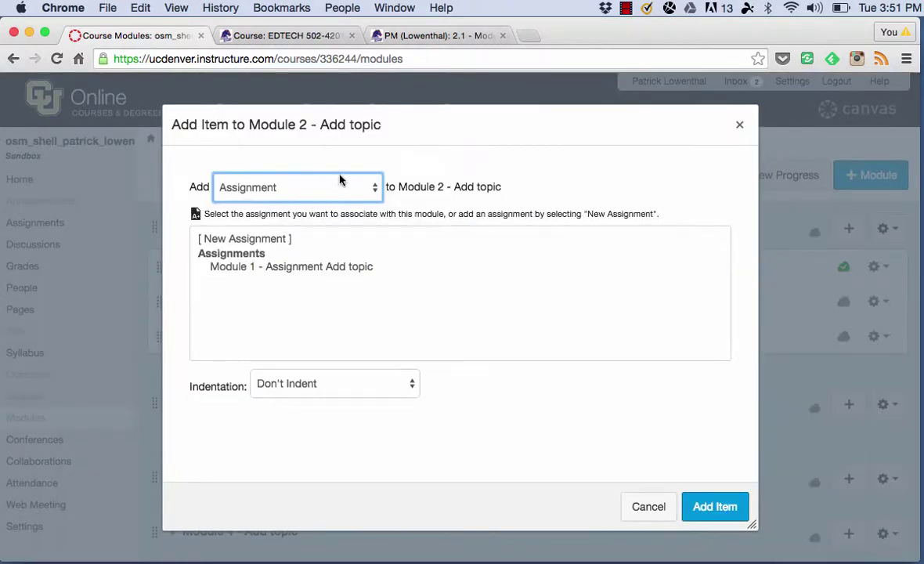
left_click(317, 188)
left_click(319, 235)
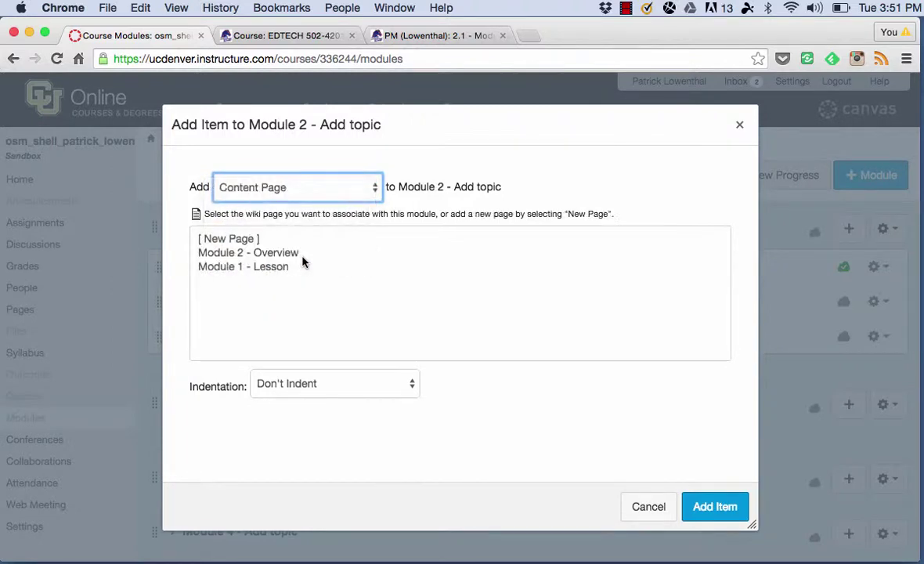
left_click(287, 257)
left_click(710, 506)
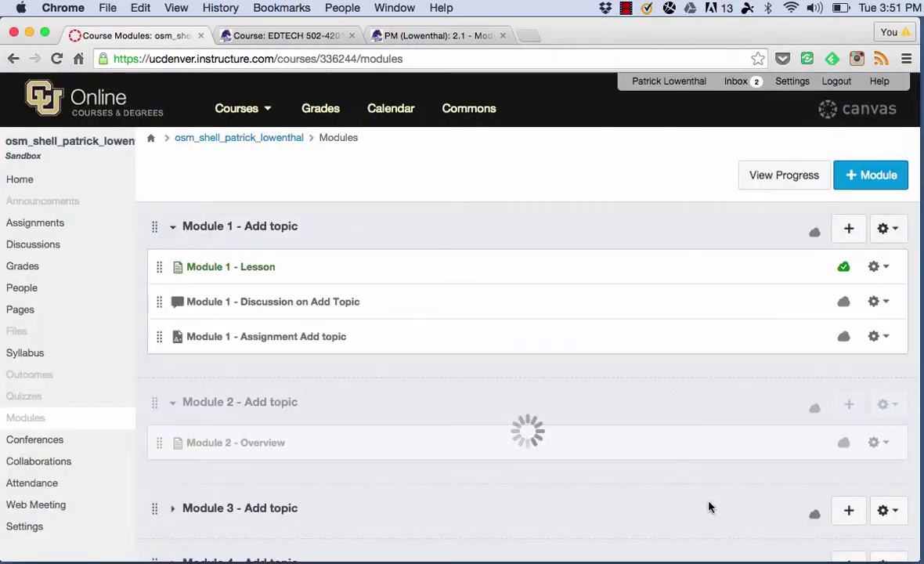
Start a new course page and title it "Module 2.1 - Add Topic".
scroll(403, 460, "down", 2)
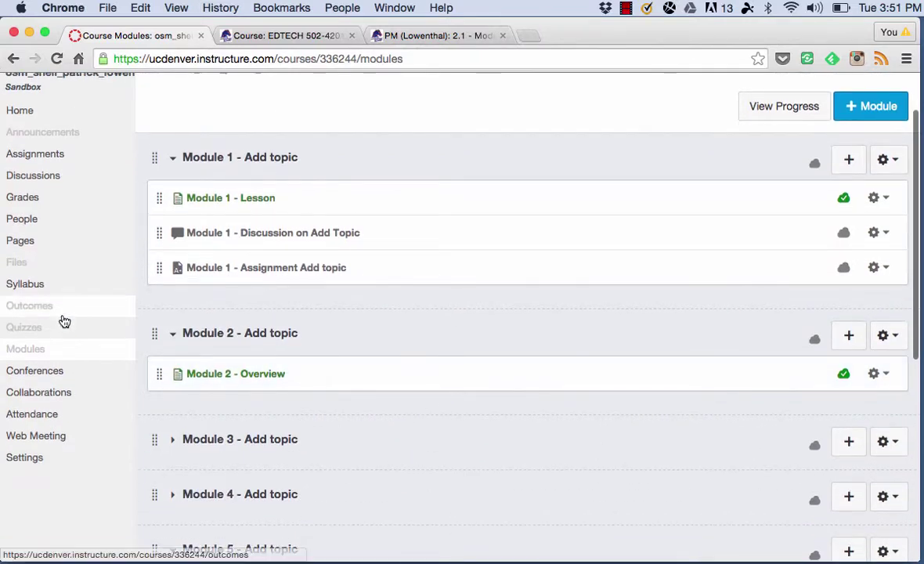
left_click(28, 246)
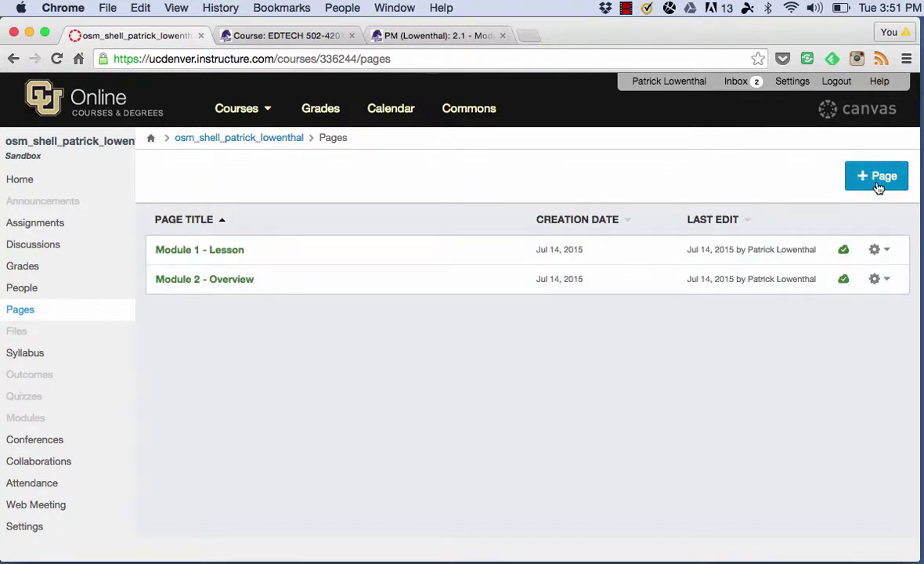
left_click(878, 184)
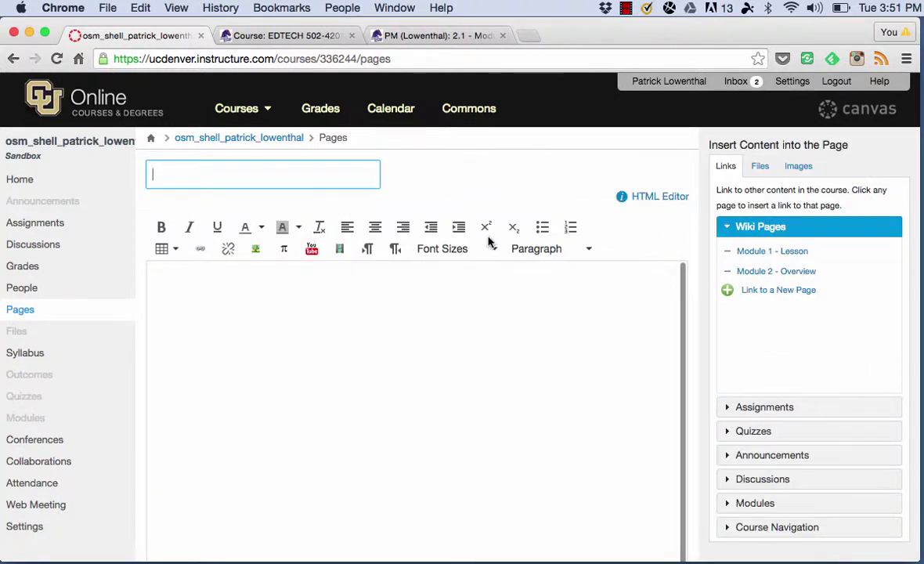
type("Moudle")
key("BackSpace")
key("BackSpace")
type("dule 2.1")
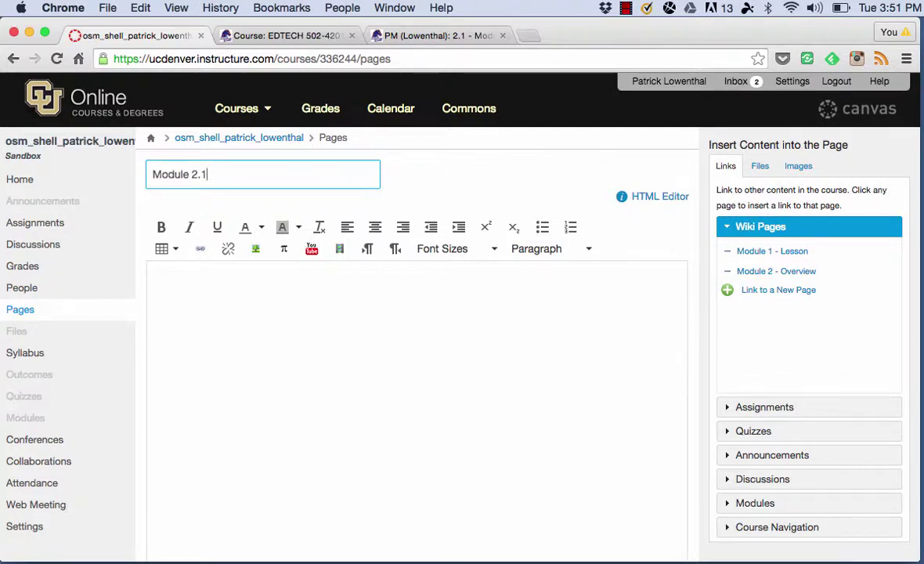
type(" - Add Topic")
Enter "Add topic info" as the body text of the Module 2.1 page, then save and publish it.
left_click(434, 317)
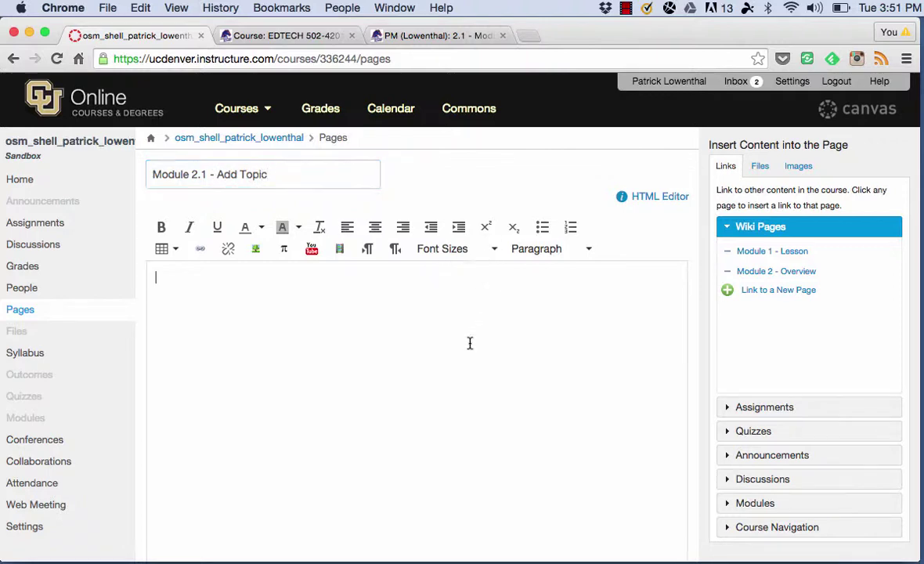
type("M")
type("dd topic info")
scroll(485, 392, "down", 5)
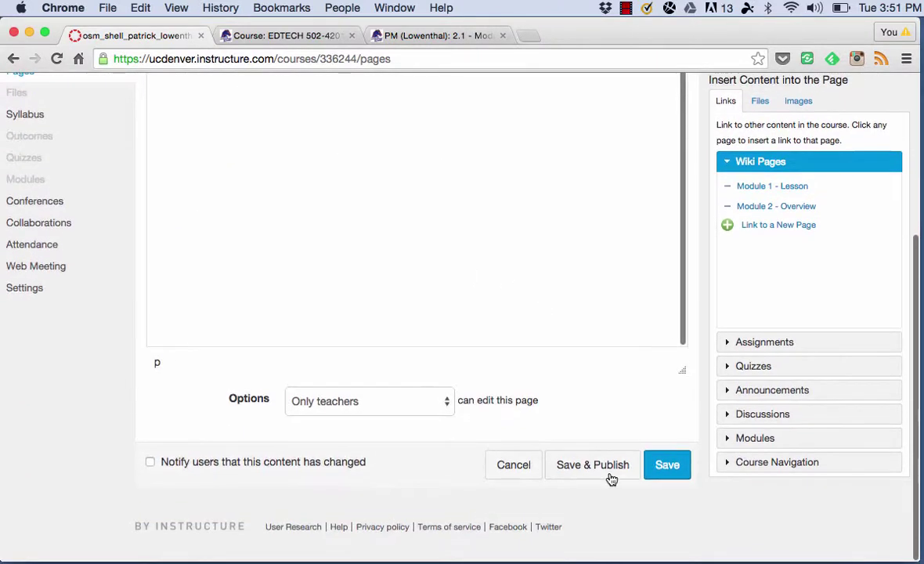
left_click(618, 469)
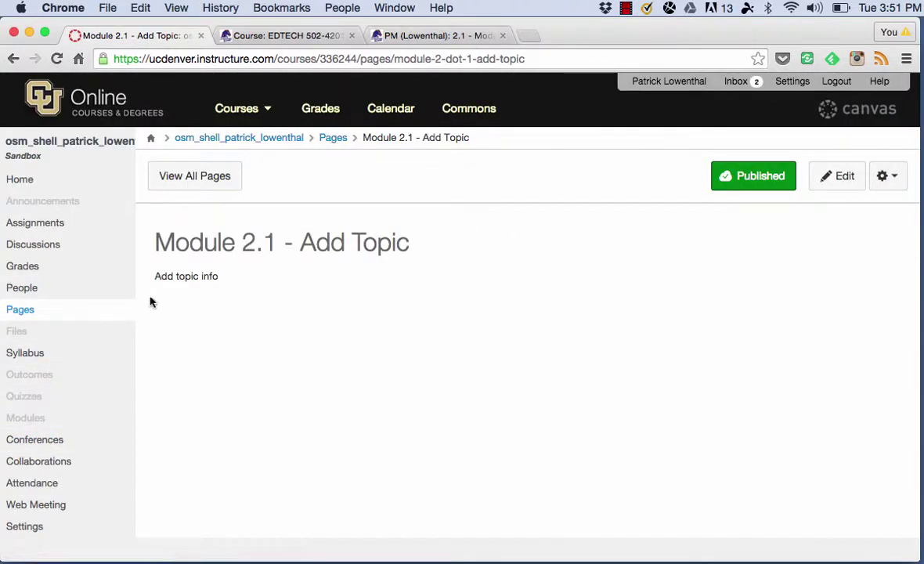
Start another course page and title it "Module 2.2 - Add Topic".
left_click(20, 311)
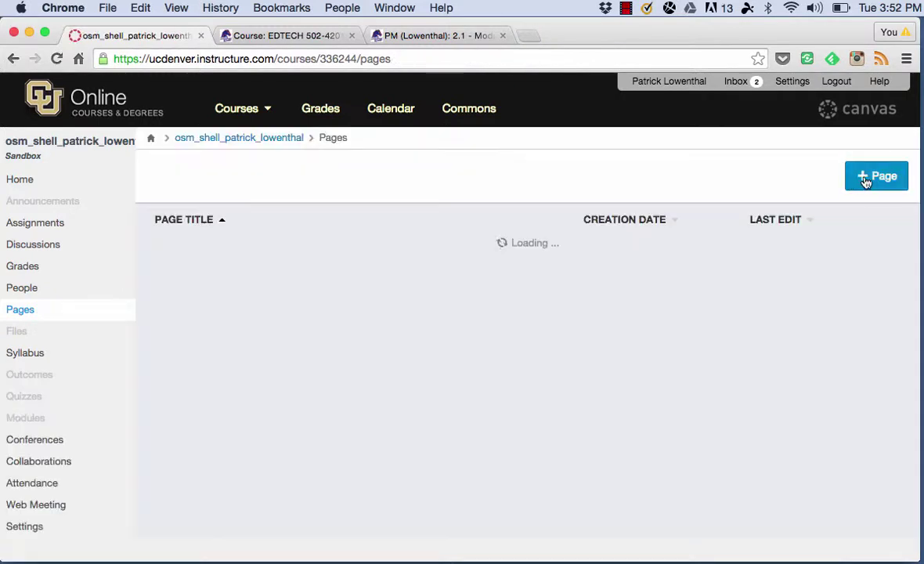
left_click(867, 176)
type("M")
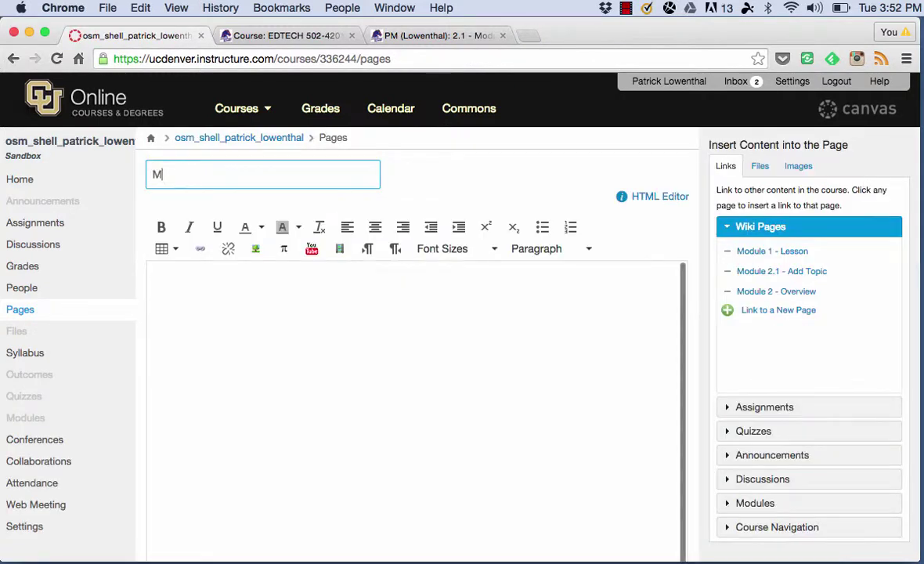
type("odule 2.2")
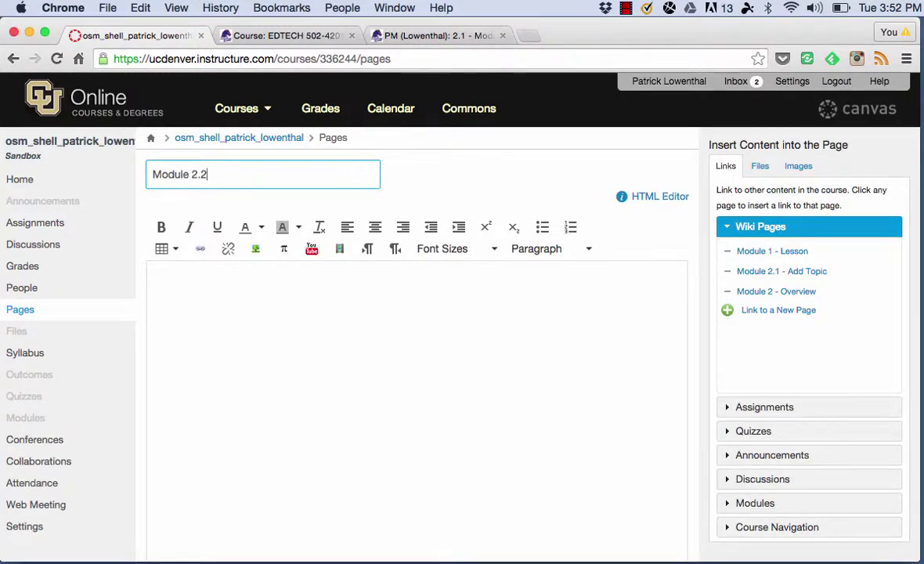
type(" - Add Tpopic")
Enter "Add topic" as the Module 2.2 page's body text, save and publish it, and return to the list of all pages.
key("Tab")
type("Add ")
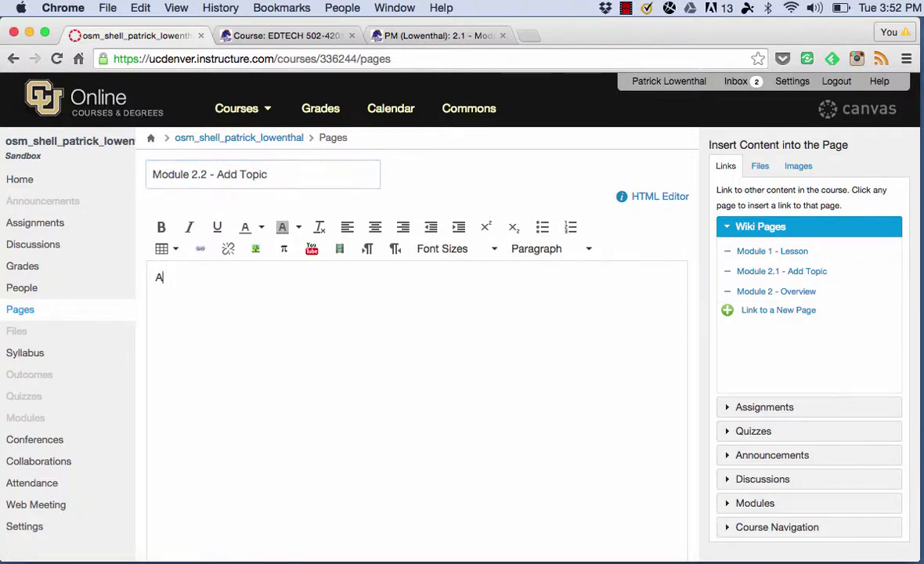
type("topic")
scroll(632, 439, "down", 5)
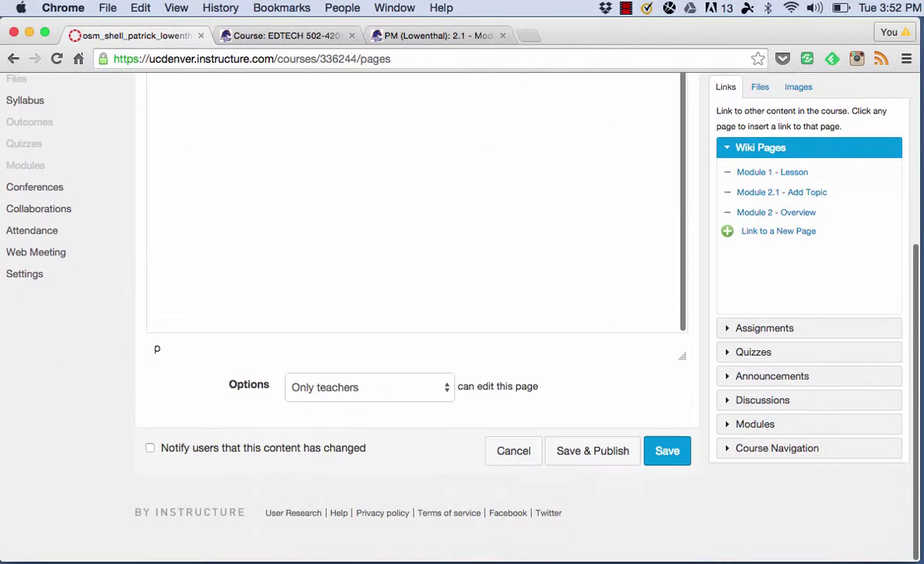
left_click(599, 465)
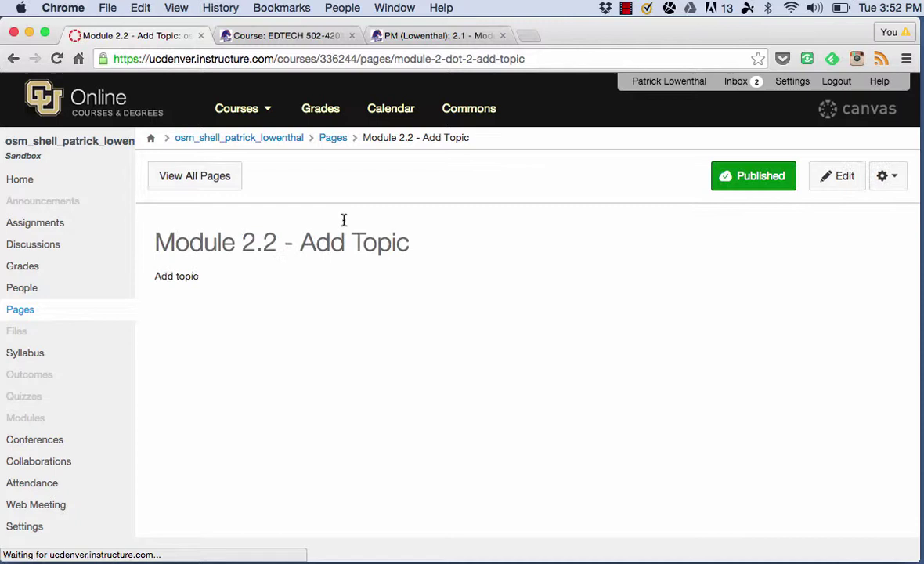
left_click(215, 176)
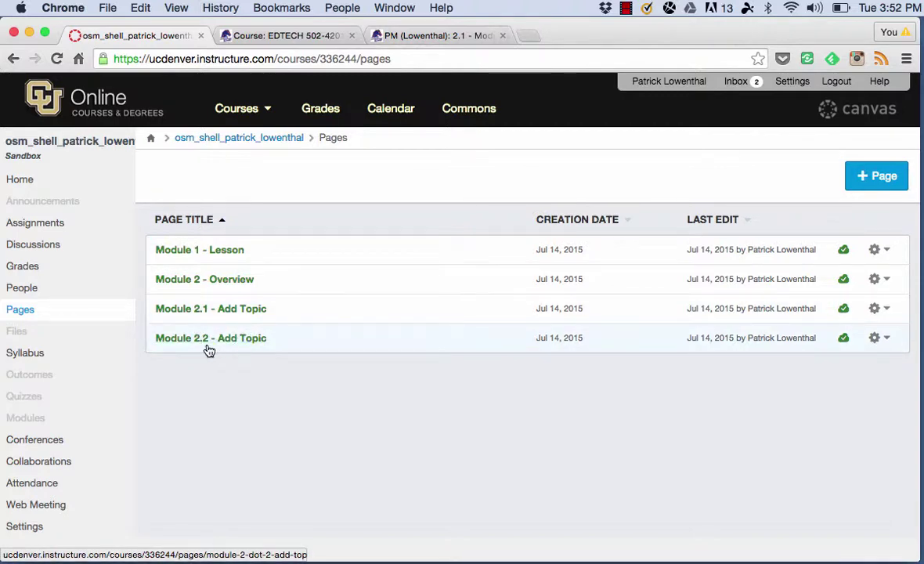
Go to the course modules and add the existing content page "Module 2.2 - Add Topic" to Module 2.
left_click(36, 426)
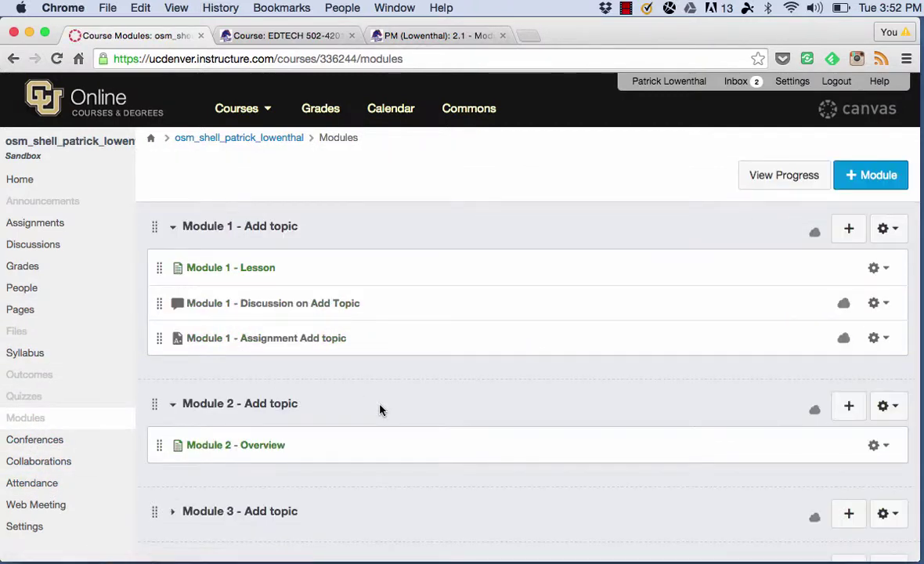
left_click(849, 405)
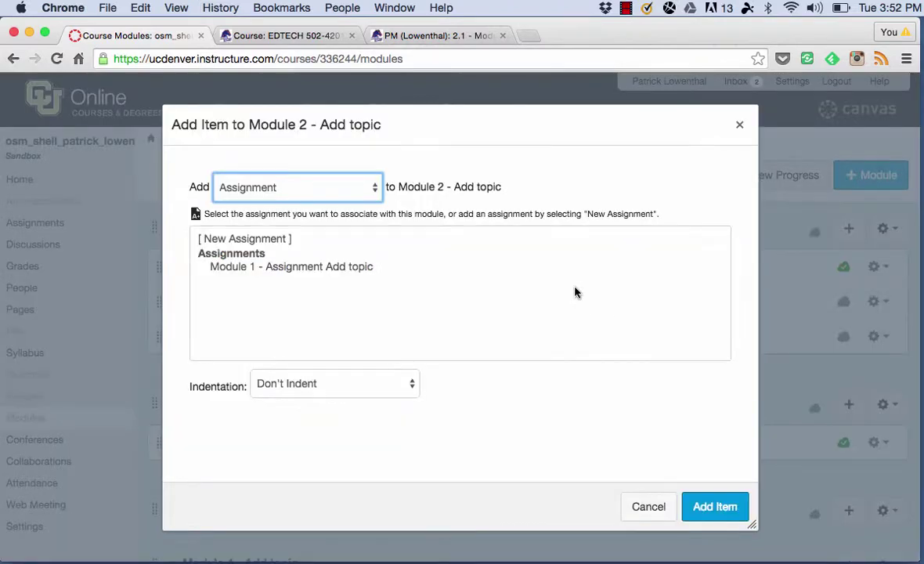
left_click(355, 190)
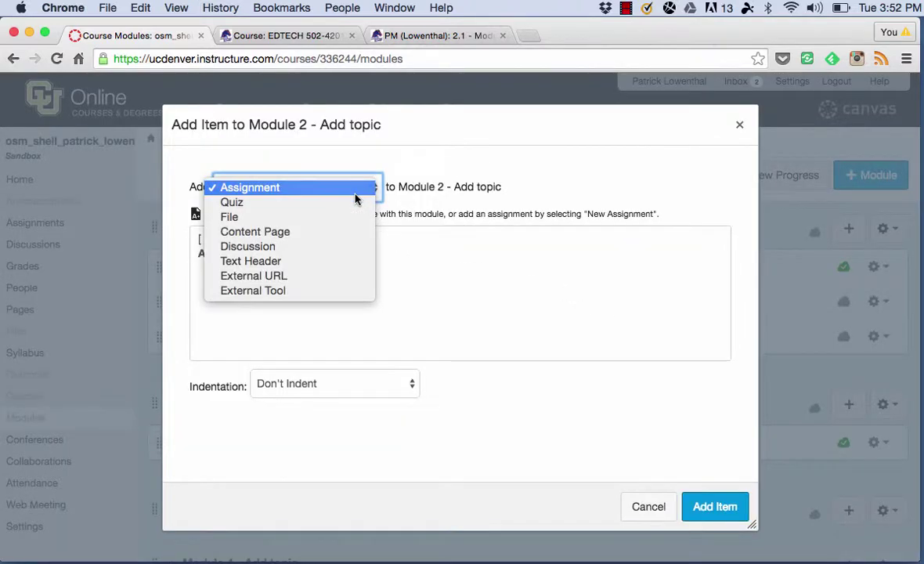
left_click(332, 232)
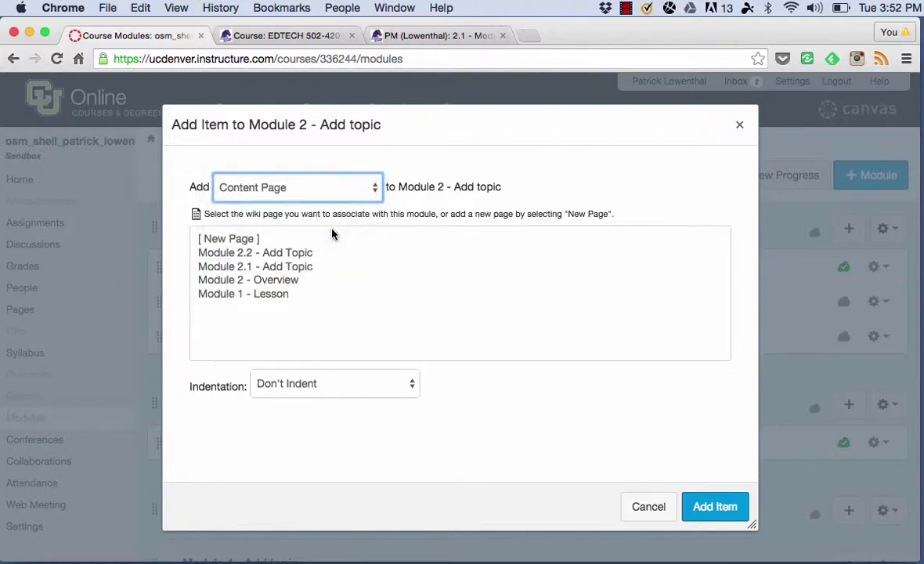
left_click(296, 267)
left_click(286, 253)
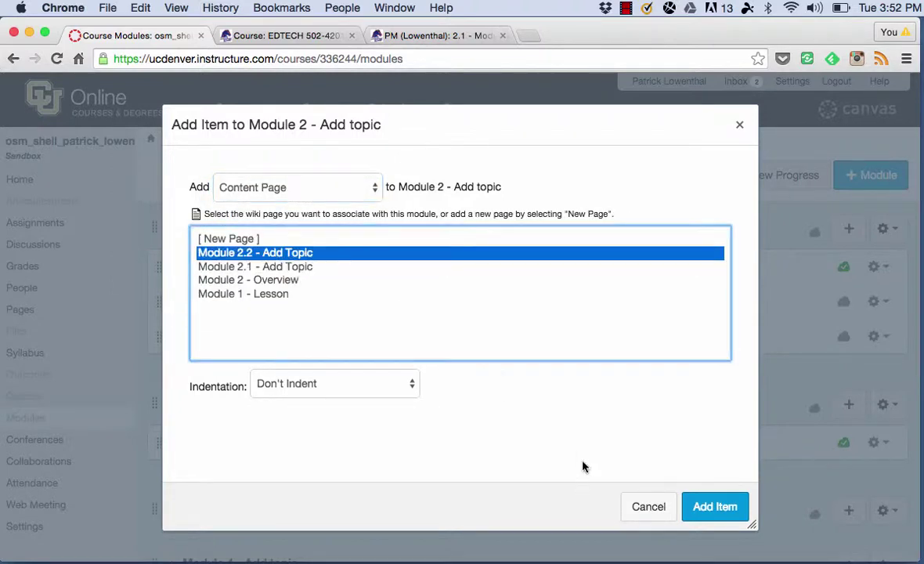
left_click(712, 506)
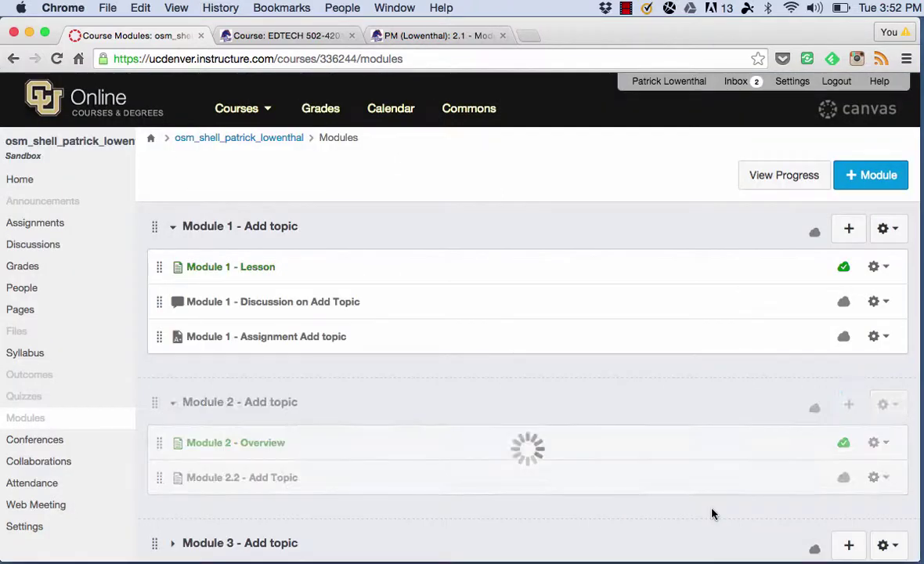
Add the existing page "Module 2.1 - Add Topic" to Module 2 and move it above the Module 2.2 page.
left_click(850, 407)
left_click(310, 270)
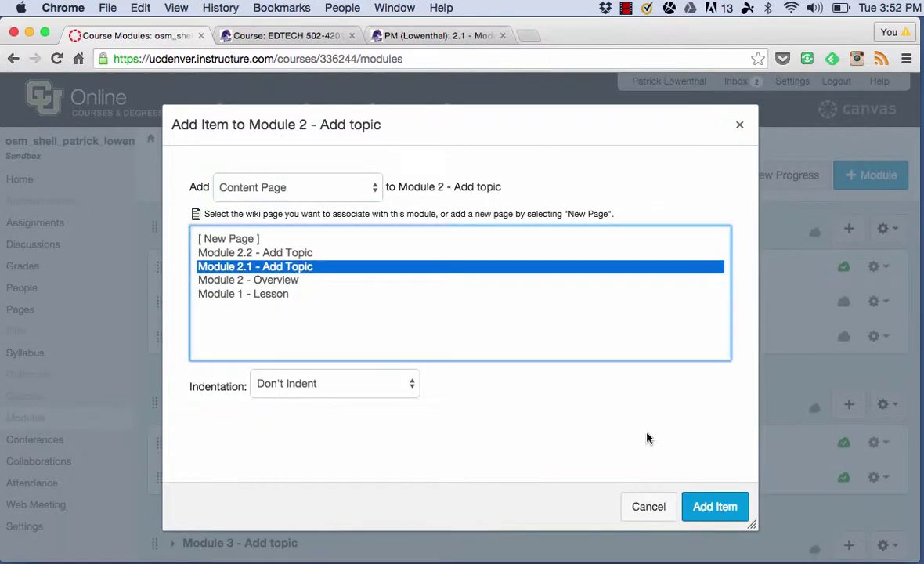
left_click(712, 506)
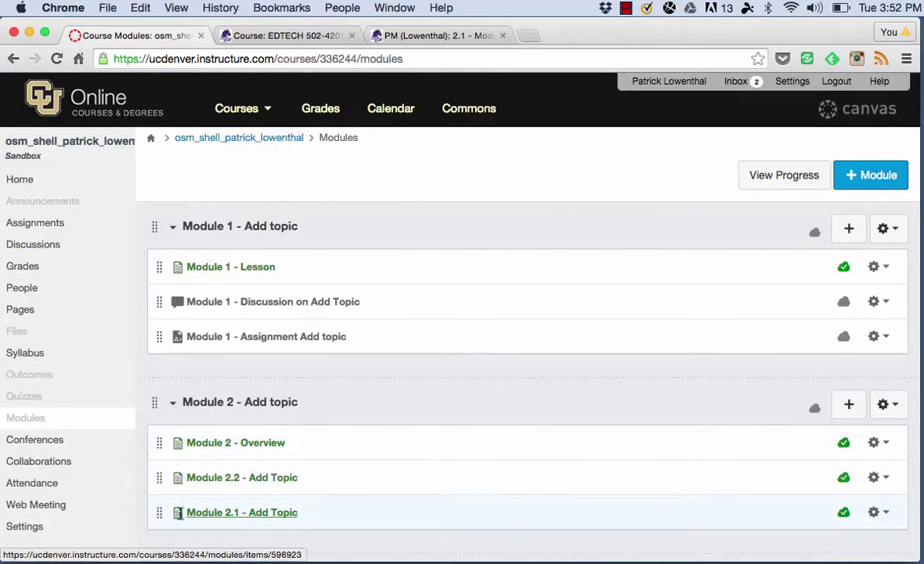
left_click_drag(159, 511, 162, 476)
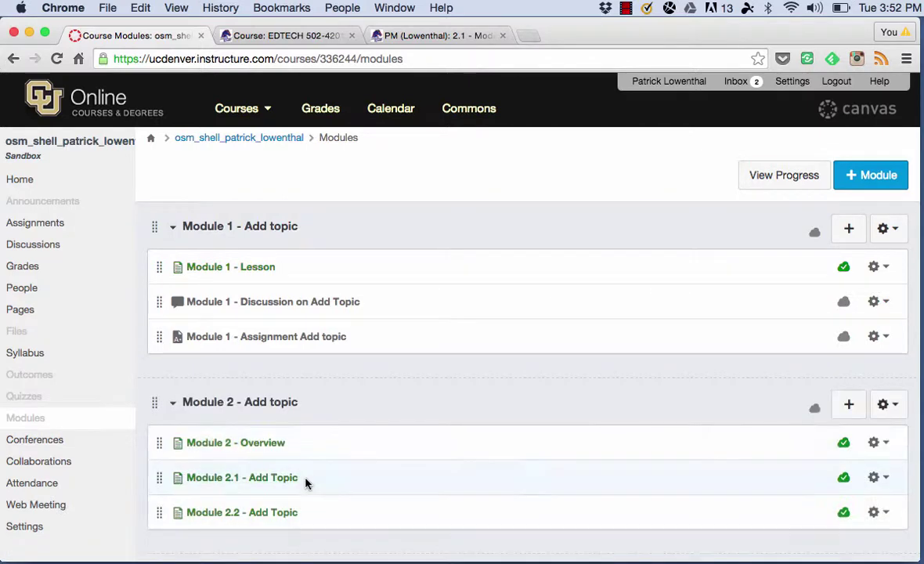
Indent the Module 2.1 and Module 2.2 pages by one level beneath the Module 2 overview.
scroll(396, 442, "down", 1)
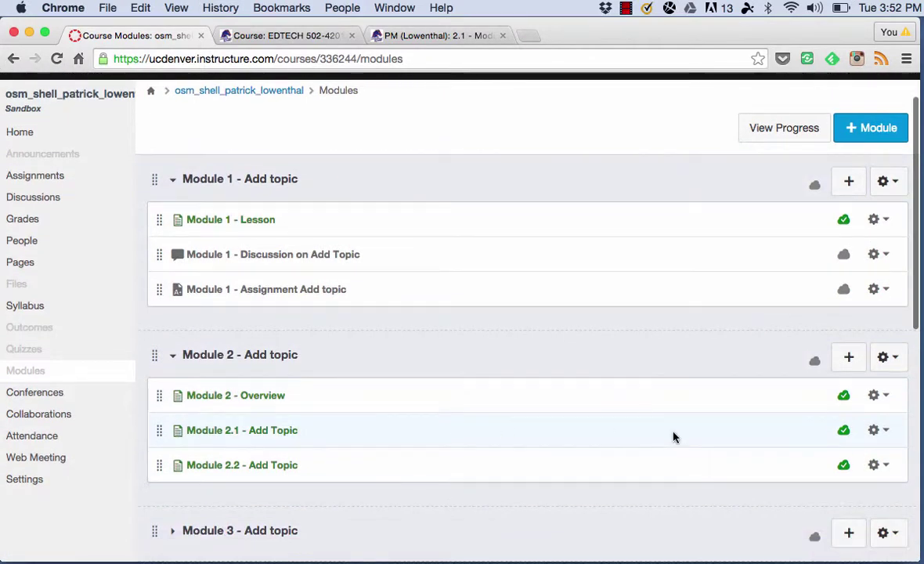
left_click(881, 431)
left_click(879, 461)
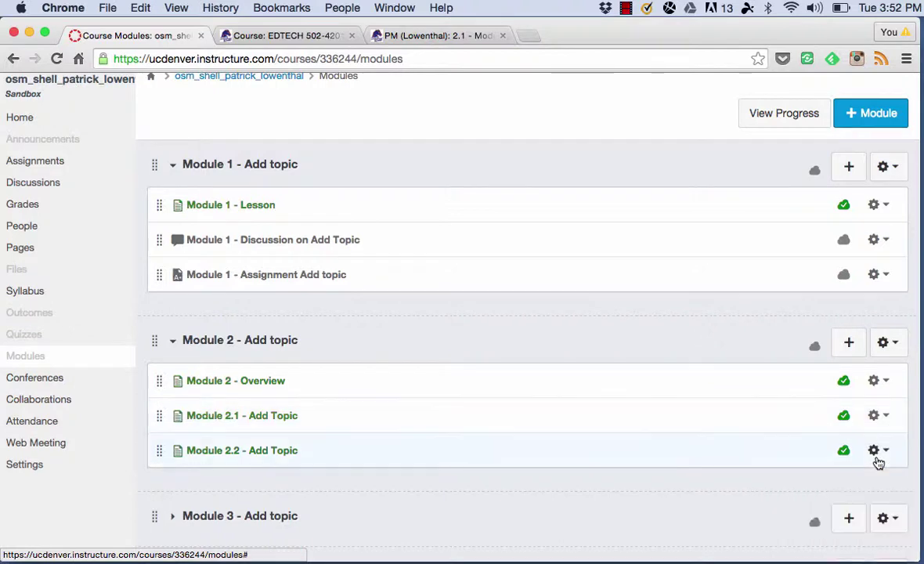
left_click(882, 452)
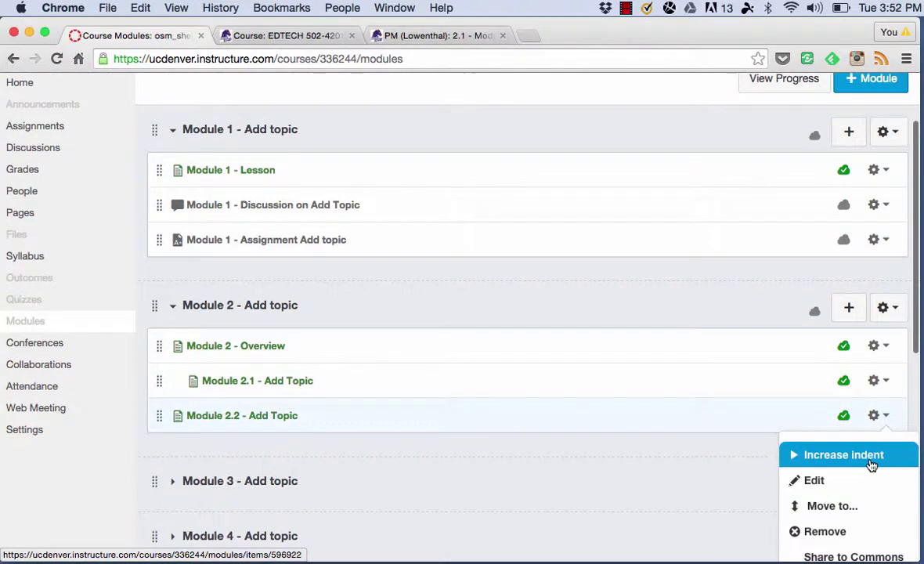
left_click(869, 458)
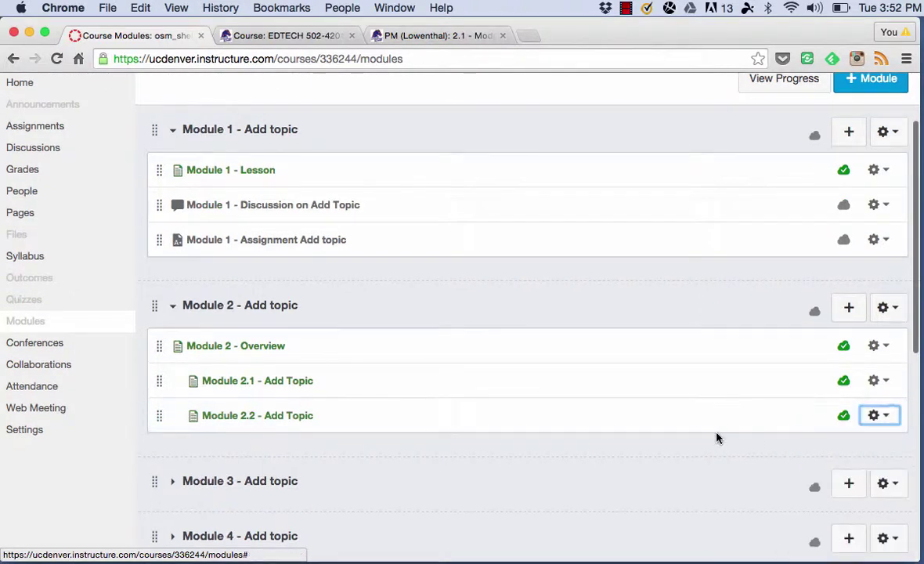
Add a new discussion topic named "Module 2.3 - Discussion Add Topic" to Module 2, without indentation.
left_click(848, 311)
left_click(333, 191)
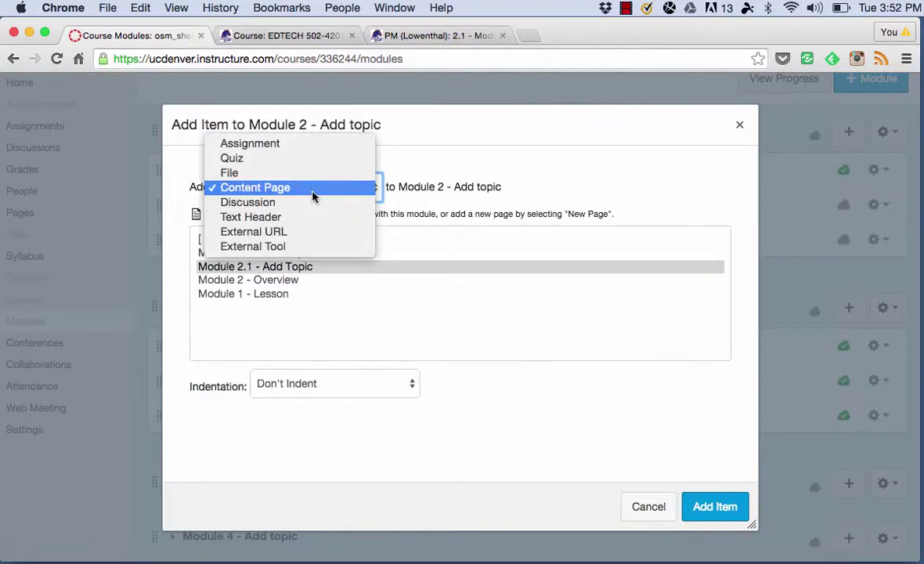
left_click(311, 201)
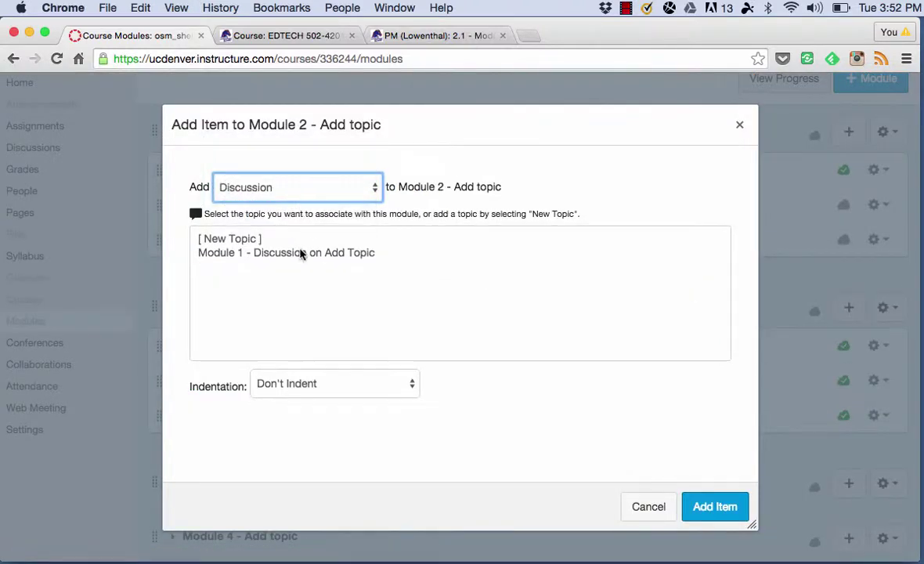
left_click(274, 237)
left_click(327, 400)
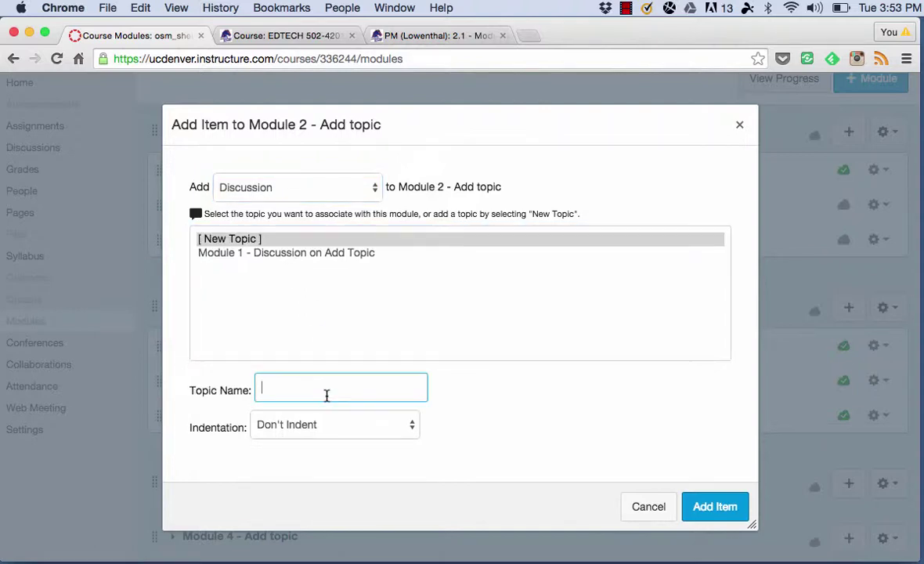
type("Modlu")
key("BackSpace")
type("ule 2.3 -")
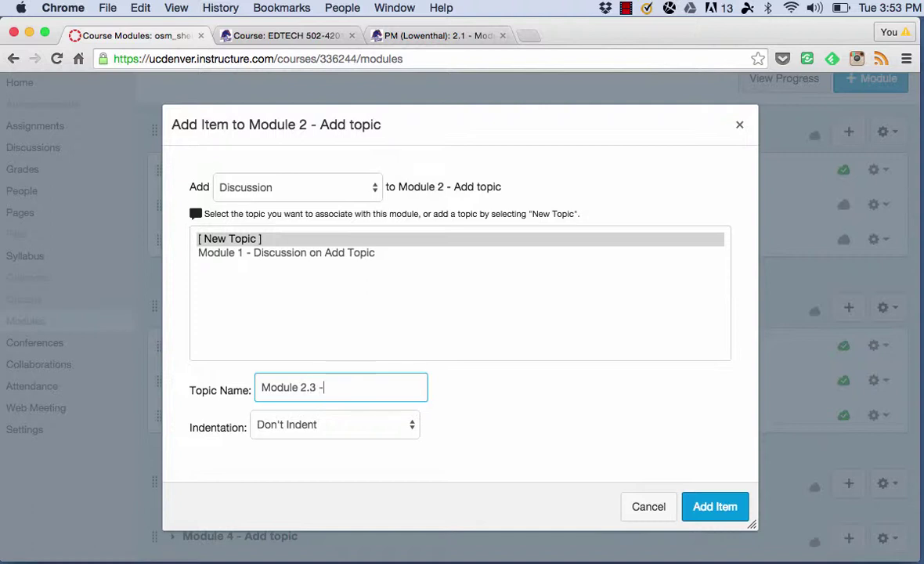
type(" Discussion Add")
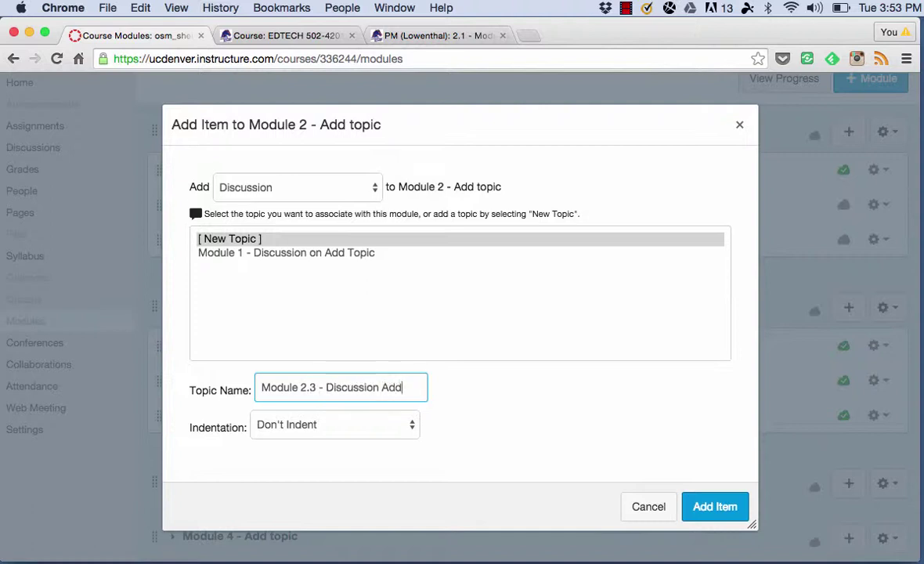
type(" Topic")
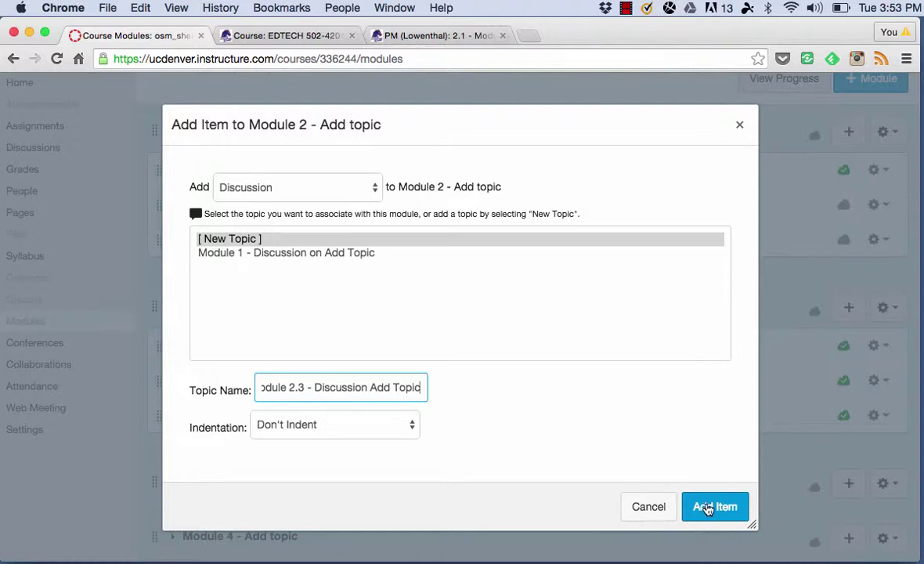
left_click(709, 508)
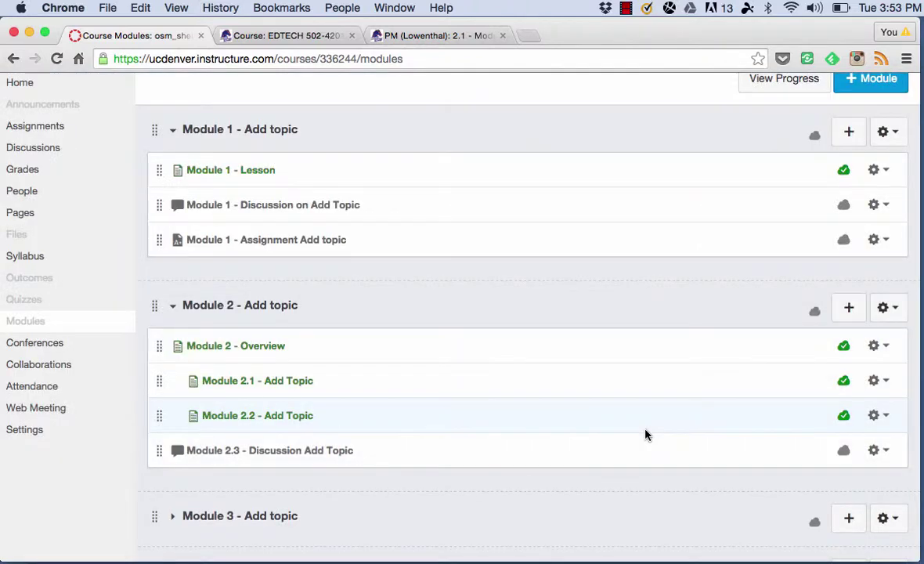
Indent the Module 2.3 discussion by one level, and view the Module 2 overview page before returning to the modules list.
left_click(887, 454)
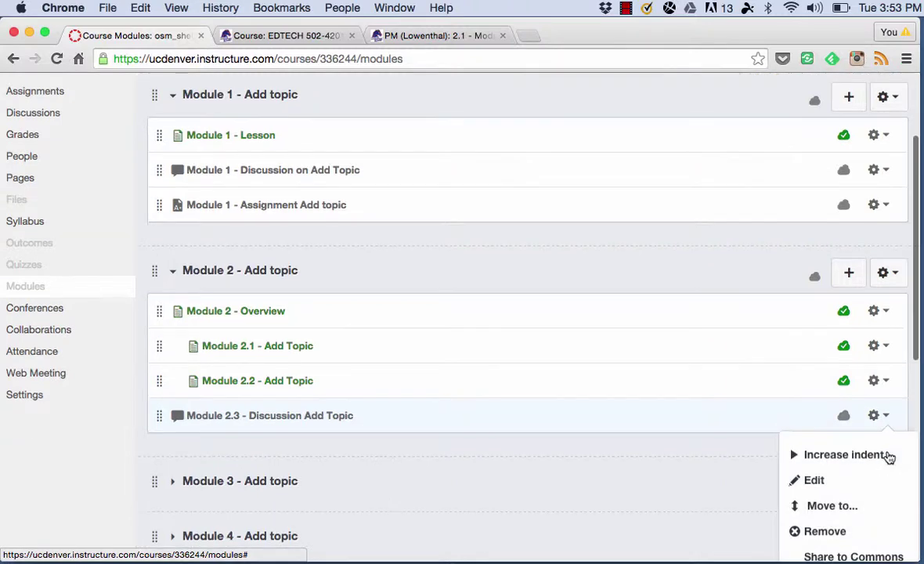
left_click(787, 452)
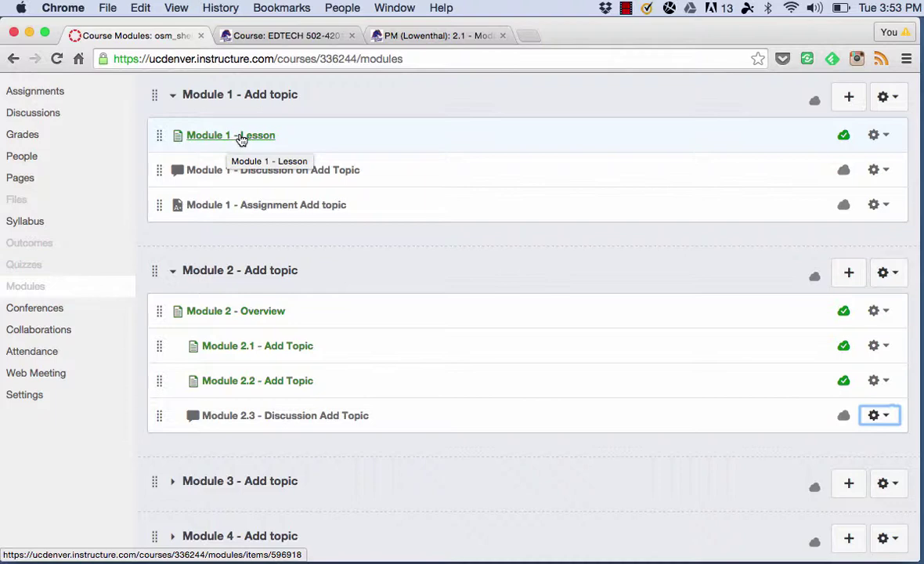
left_click(267, 315)
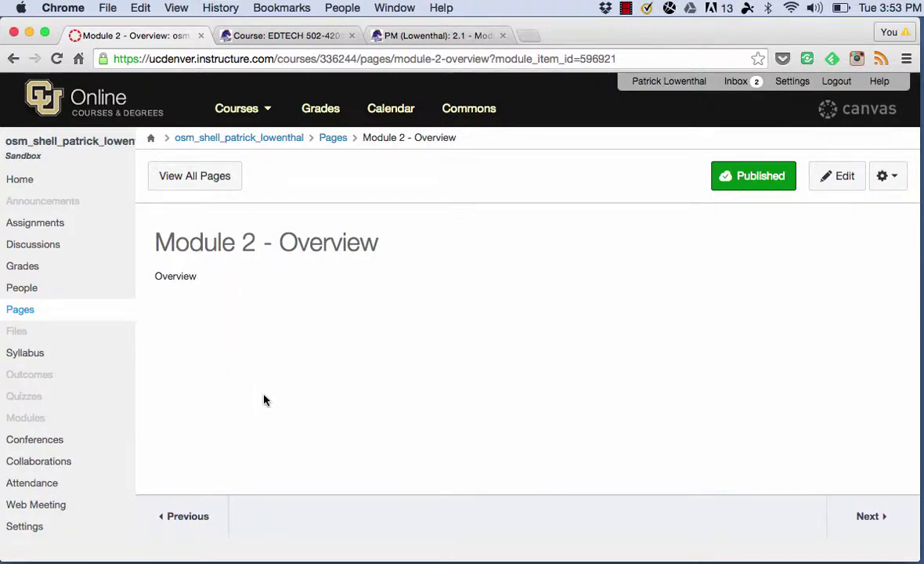
left_click(14, 59)
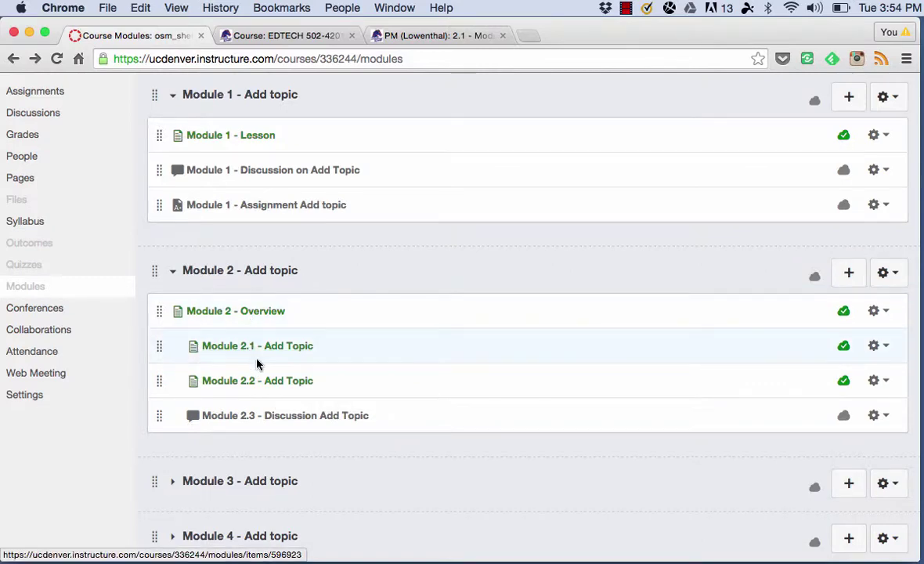
Rename the Module 2.1 item as "Module 2.1 - Readings" and save the change.
left_click(881, 347)
left_click(837, 435)
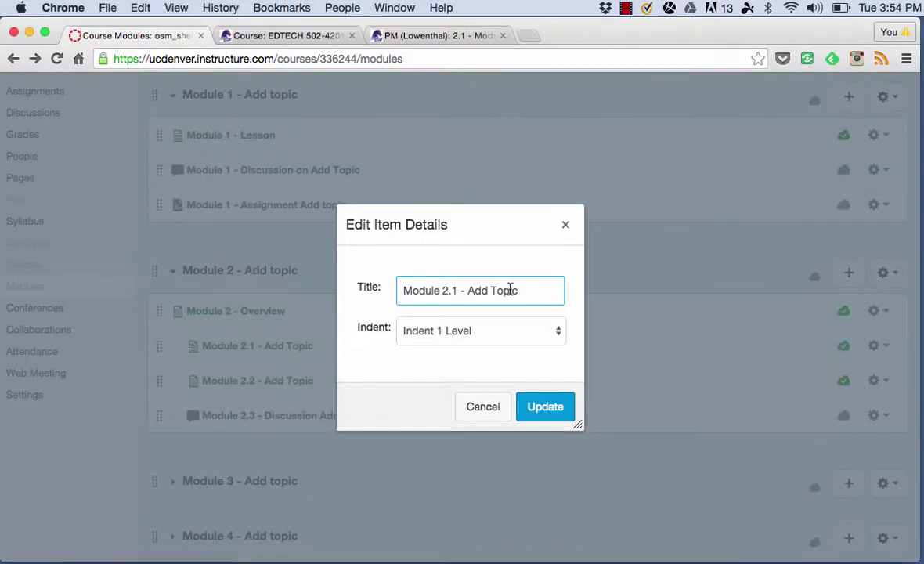
left_click_drag(510, 291, 469, 290)
type("Readings")
left_click(546, 412)
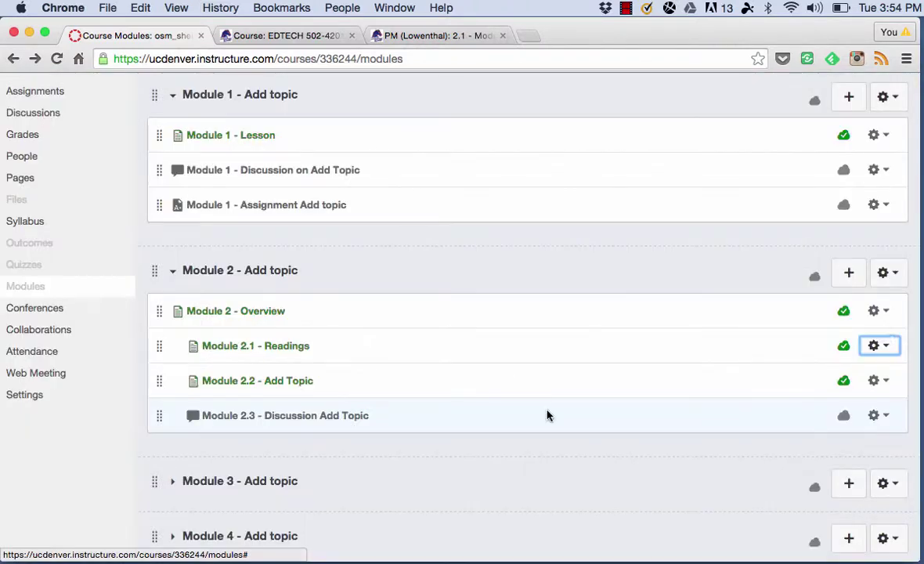
Rename the Module 2.2 item as "Module 2.2 - Assignments" and save the change.
left_click(887, 384)
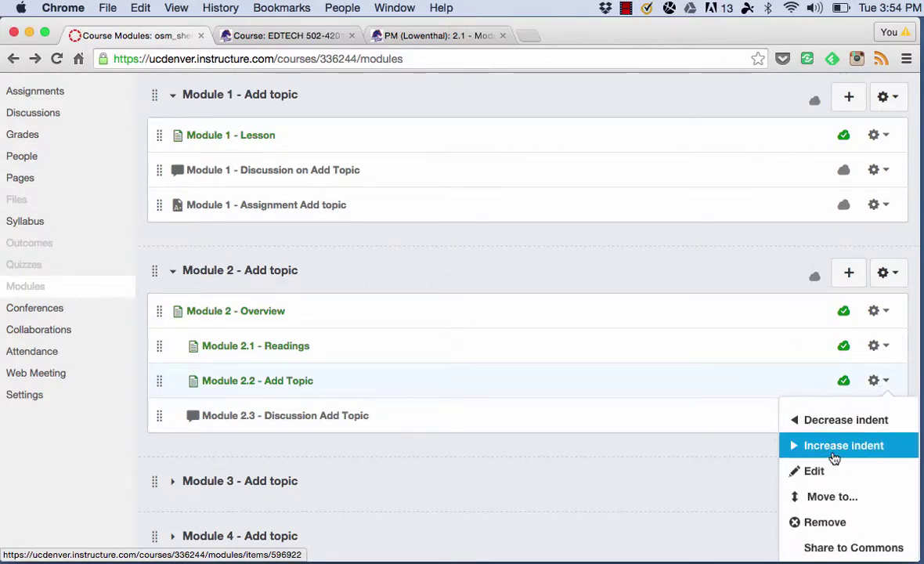
left_click(764, 433)
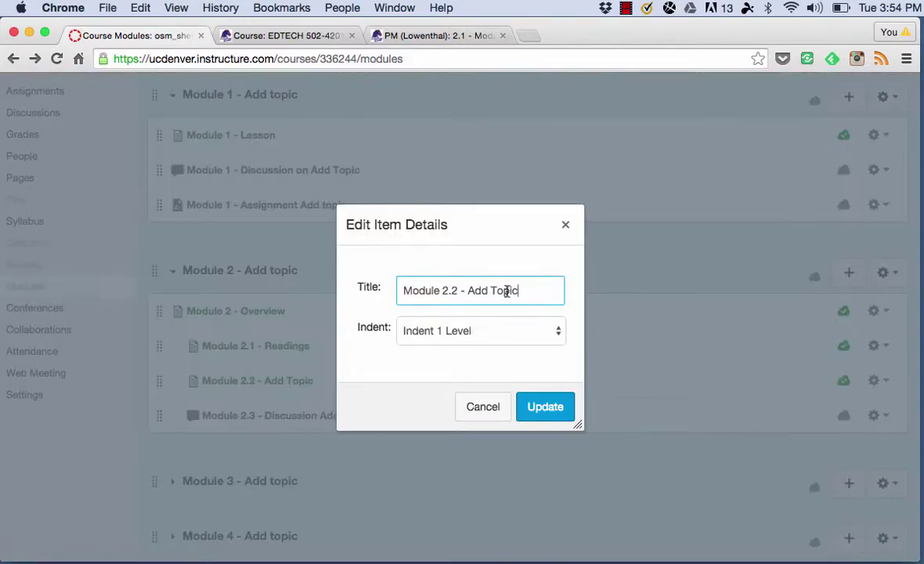
key("shift+Left")
key("shift+Left")
key("shift+Left")
key("shift+Left")
key("shift+Left")
key("shift+Left")
key("shift+Left")
key("shift+Left")
key("shift+Left")
type("Assignments")
left_click(541, 404)
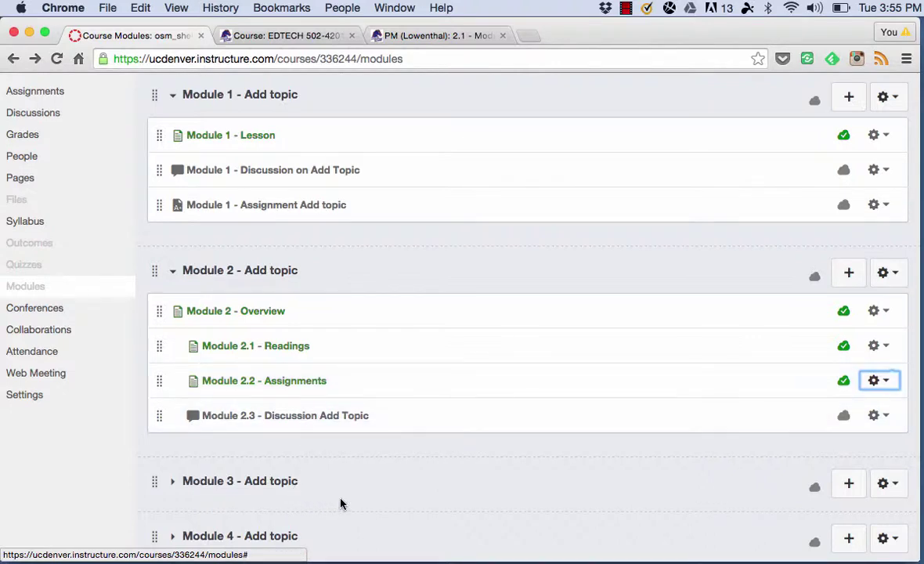
left_click(882, 313)
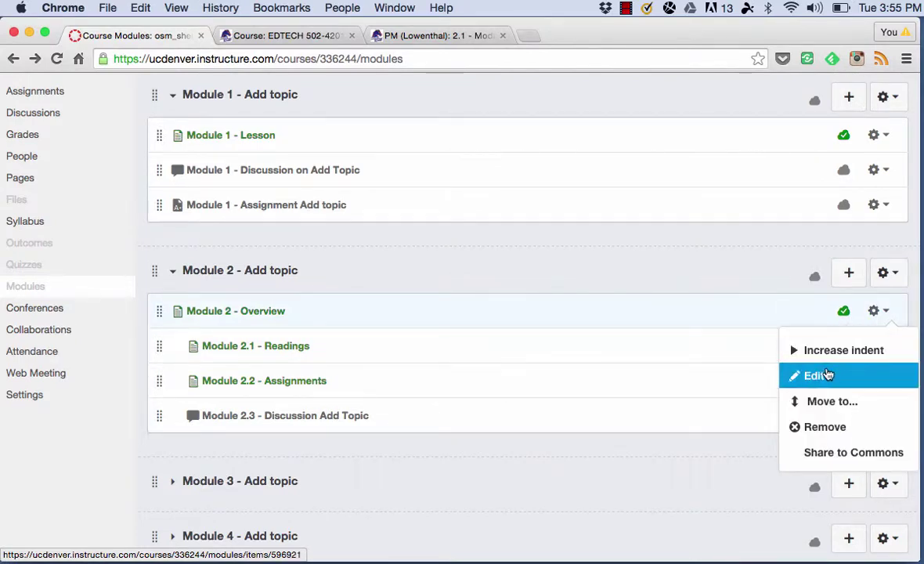
left_click(821, 373)
left_click(500, 408)
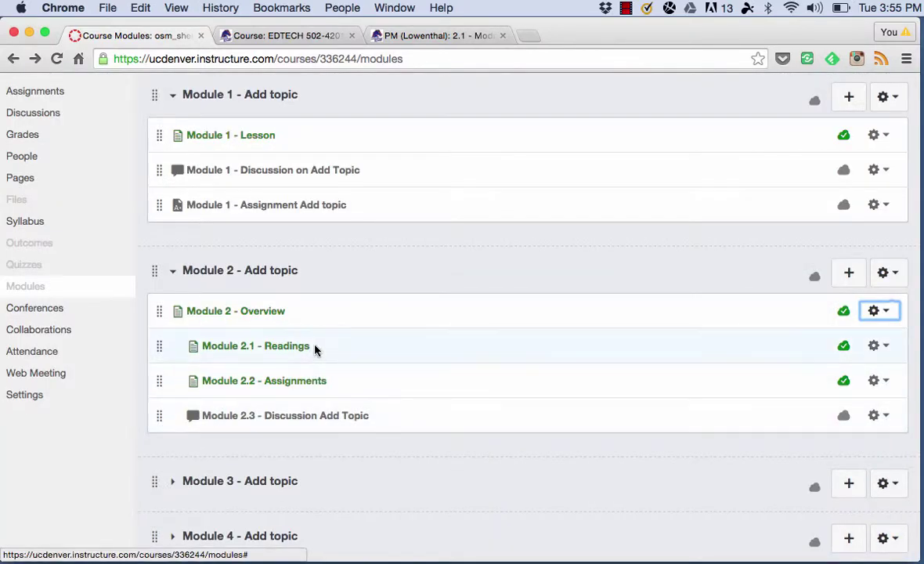
Edit the Module 2 - Overview page, replacing its body text with "Introductory paragraph" and a line of placeholder characters.
left_click(259, 312)
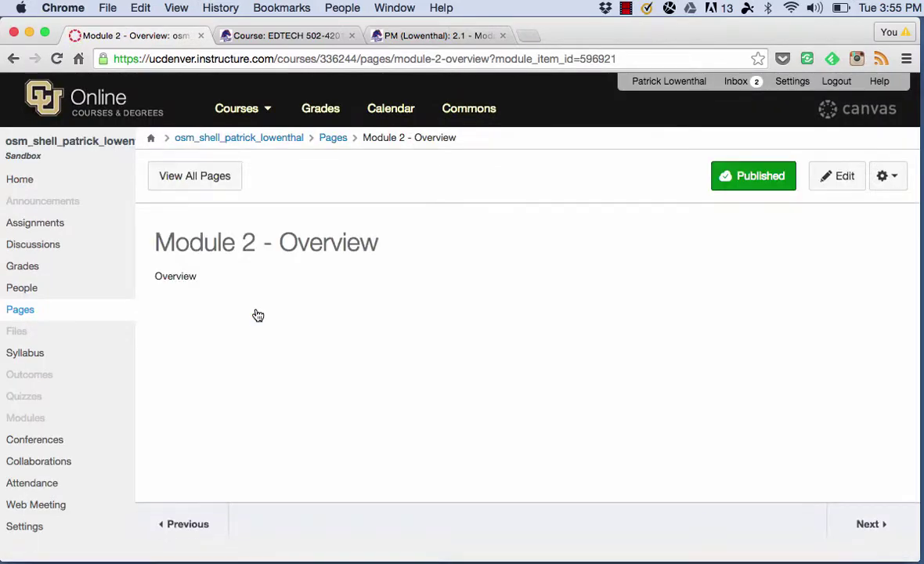
left_click(854, 179)
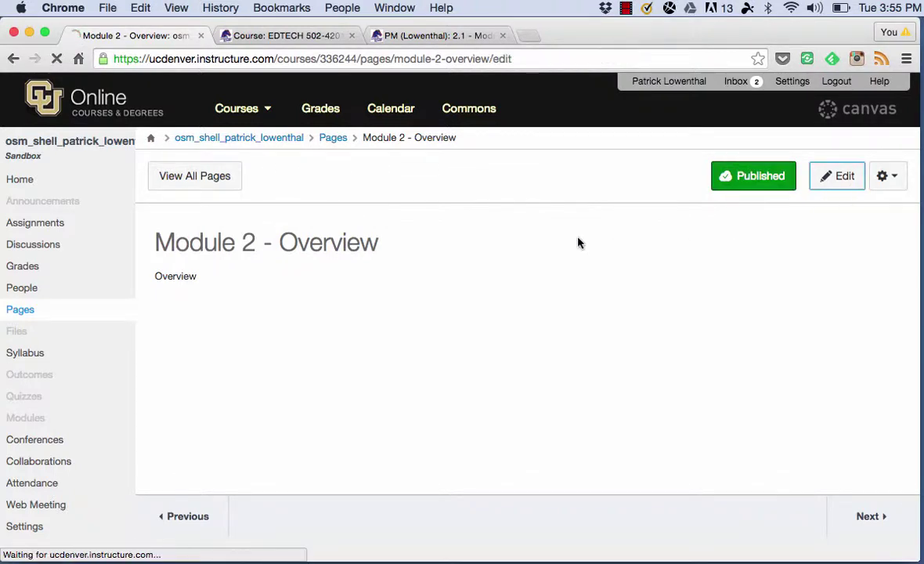
left_click_drag(205, 279, 139, 272)
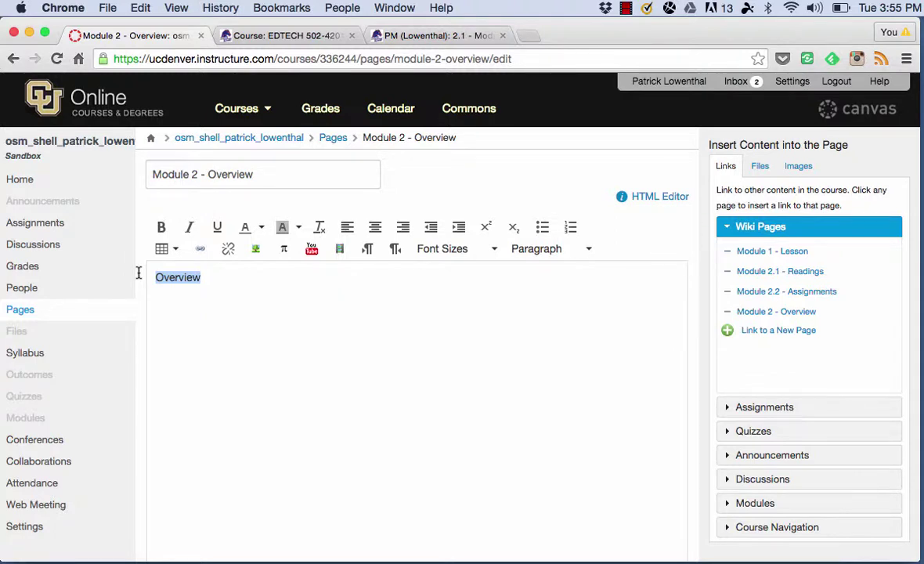
type("Introductory paragraph ")
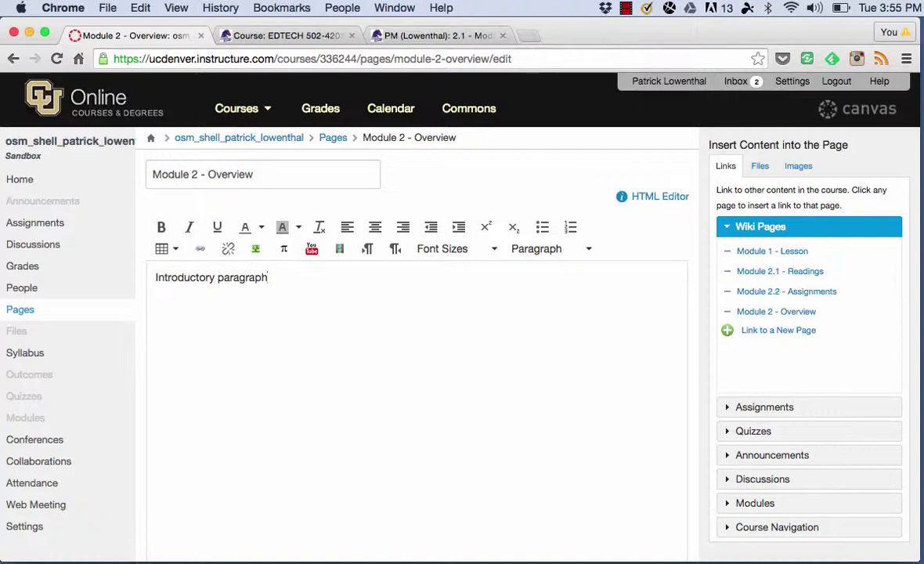
type(":ALkjdf;lkasjsf;lajssf")
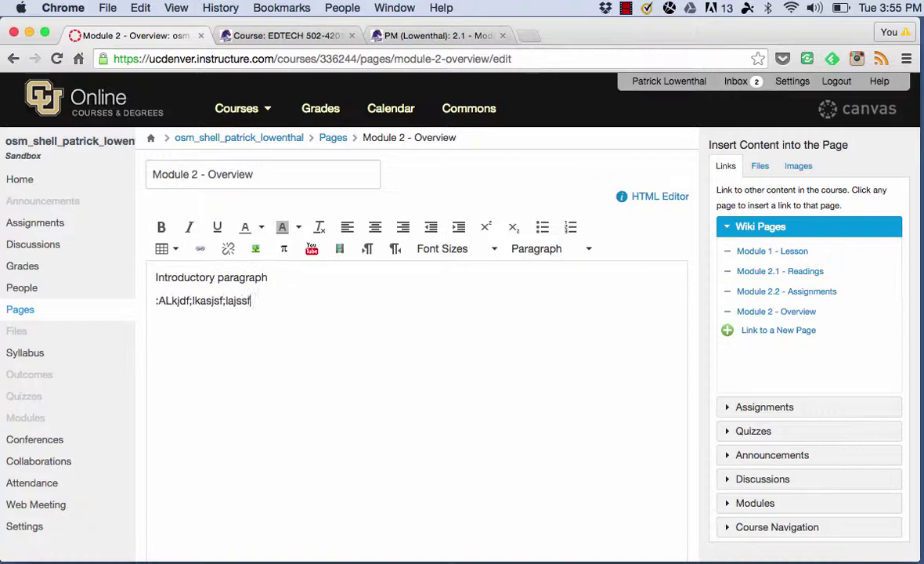
type("dl;kjasl;fdjkals;kjfd;laskjfd;lsakjfd;lajksfd;lkjsa;lfdkj")
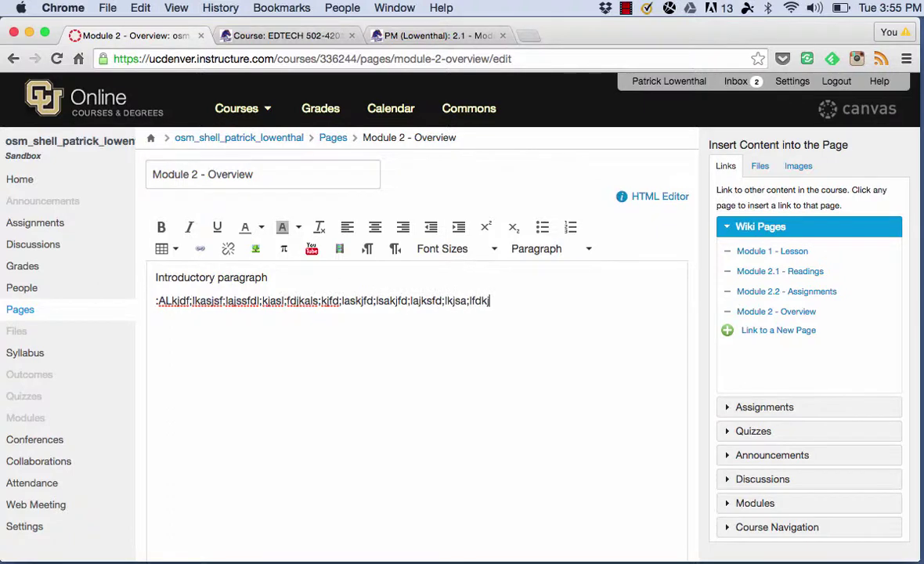
Add a "Learning Objectives" line below the introduction with the bullets "Create x, y, and z" and "Discuss a, b, and c".
key("Return")
key("Return")
type("O")
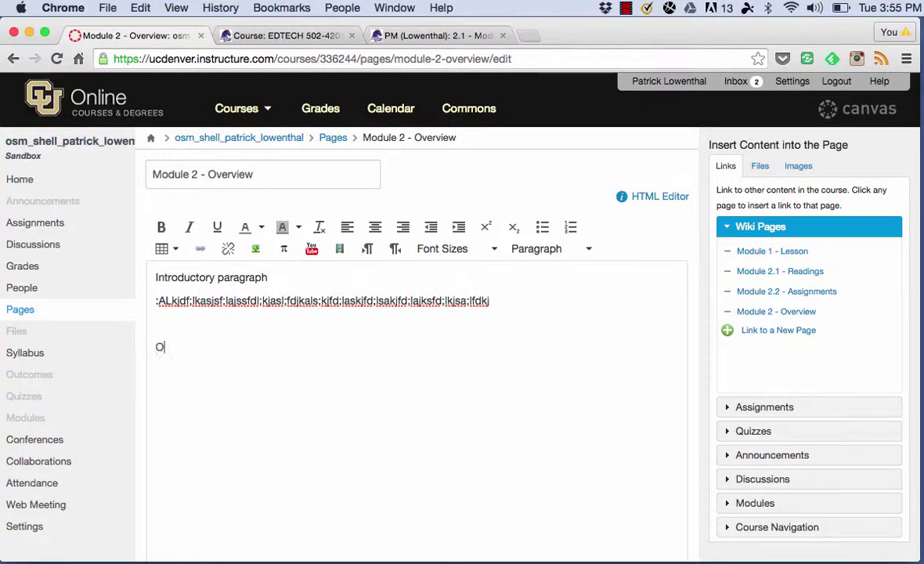
key("BackSpace")
type("Learning Object")
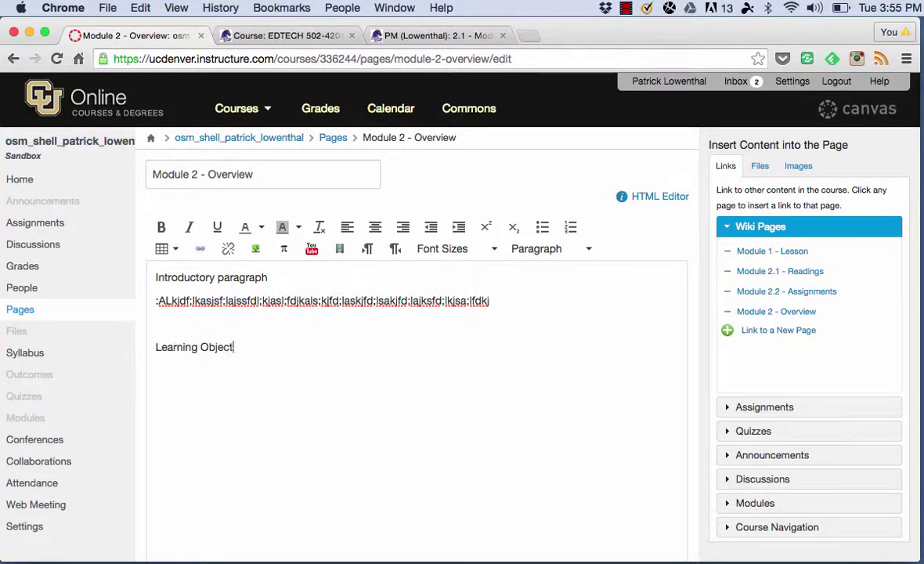
type("ives")
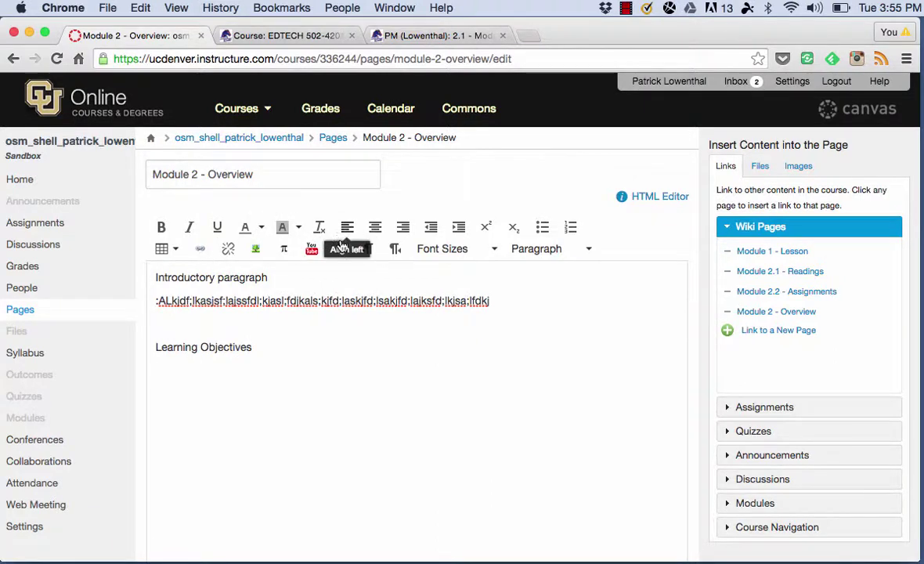
left_click(542, 228)
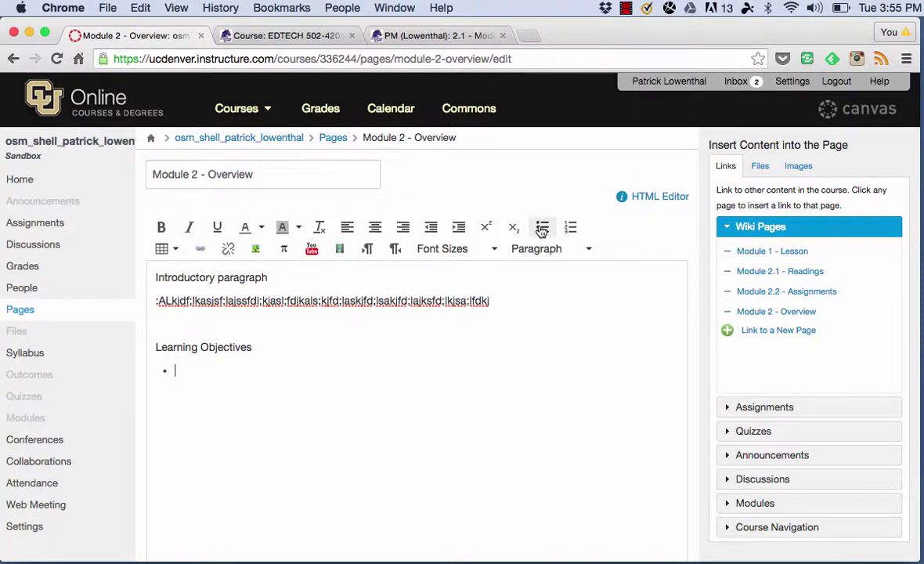
type("Create x, y, and z")
key("Return")
type("Discuss a, b, and c")
key("Return")
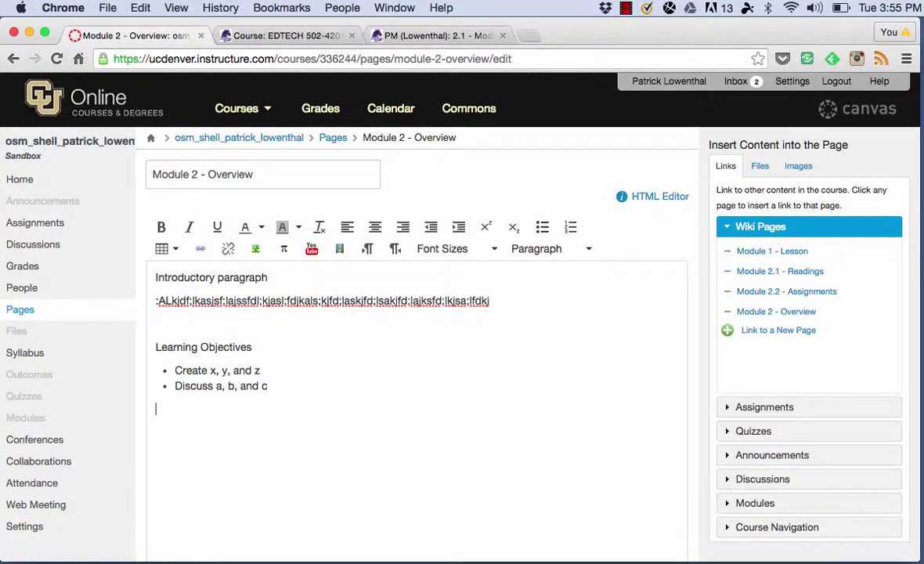
Add "Tasks" with numbered items "Read: chapter 1 in", "Do: create a ...." and "Discuss: go to discussion 2.3 and...".
type("A")
type("asks")
left_click(570, 227)
type("Read:")
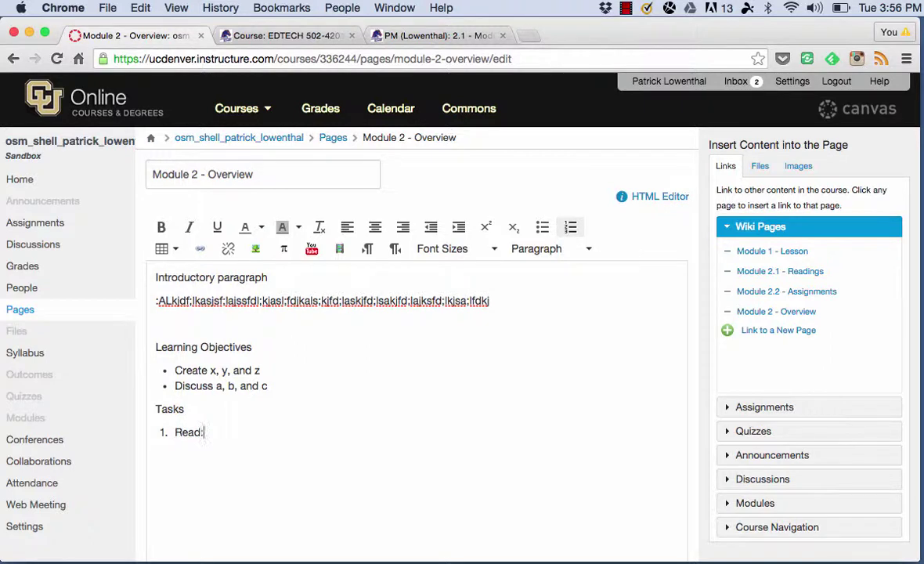
type(" read chapter 1 in")
key("Return")
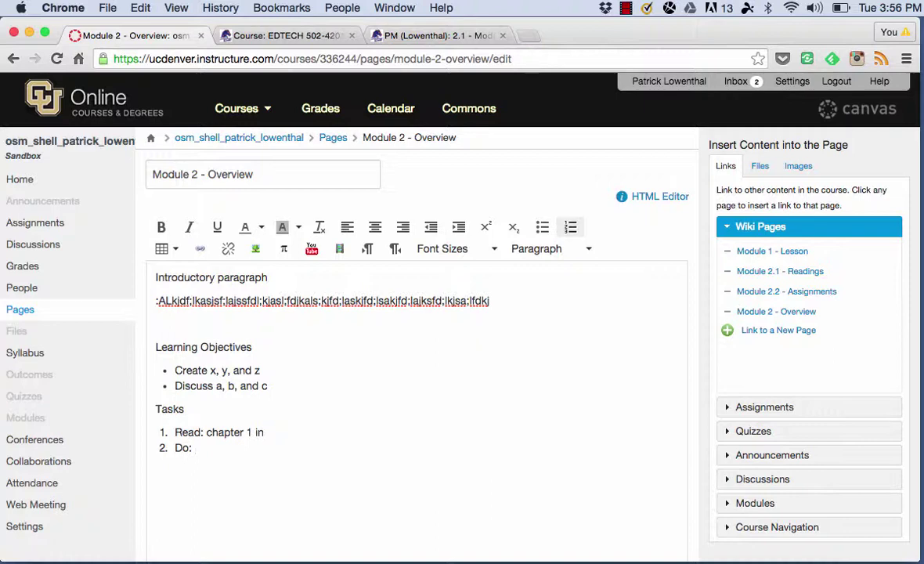
type("Do: creaDiscussio")
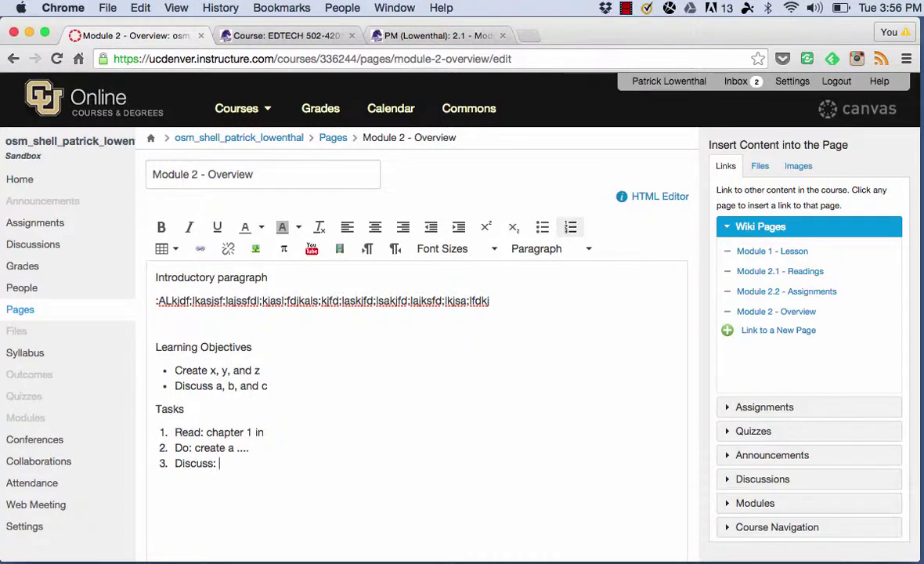
type(" go to discussion 2.3 and...")
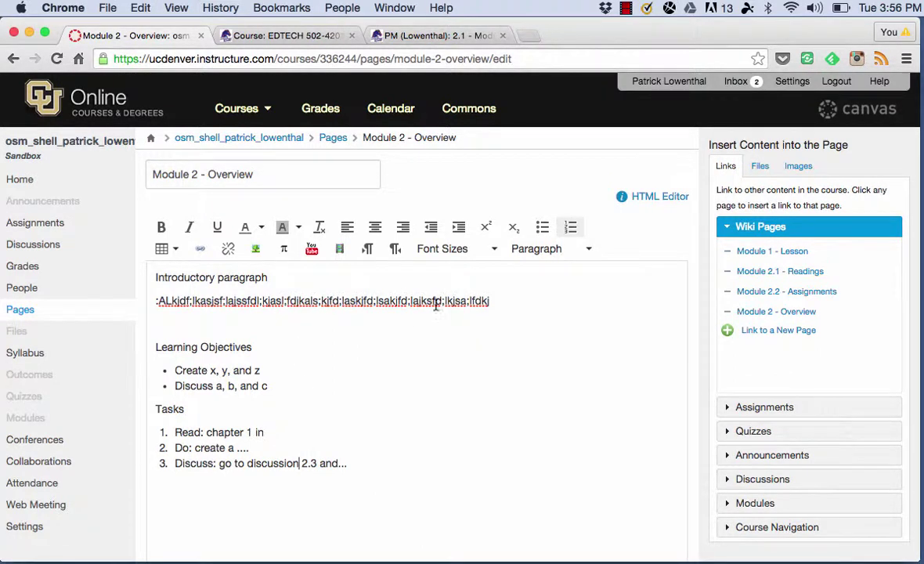
Apply the Paragraph style to the two introductory lines of the overview text.
left_click_drag(549, 298, 156, 301)
left_click_drag(236, 286, 154, 279)
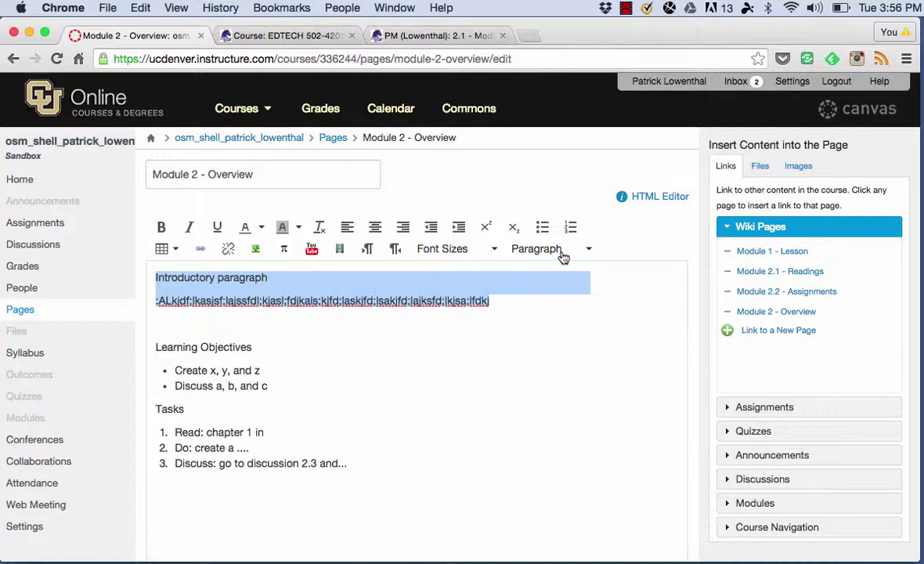
left_click(526, 249)
left_click(563, 279)
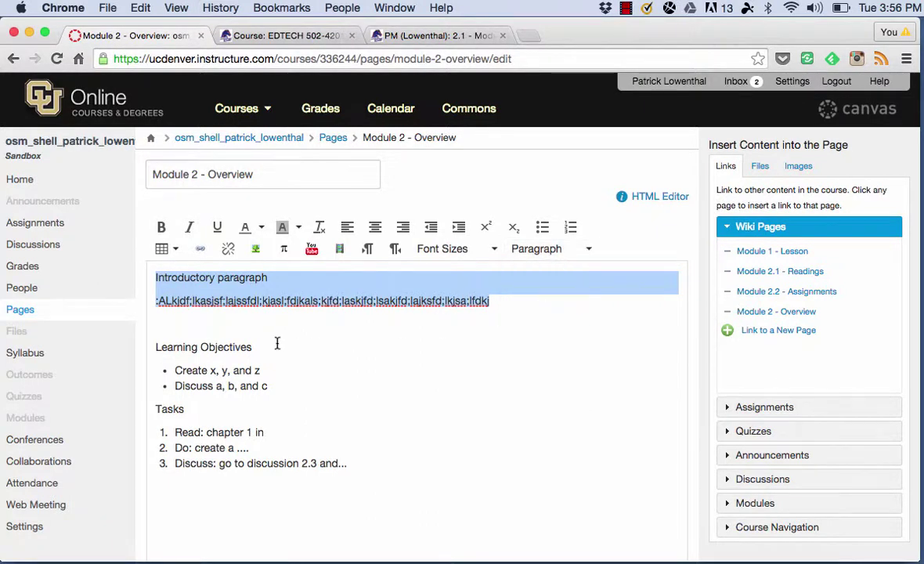
Format the Learning Objectives and Tasks lines as Header 2, and add a blank line above Tasks.
left_click_drag(276, 347, 149, 347)
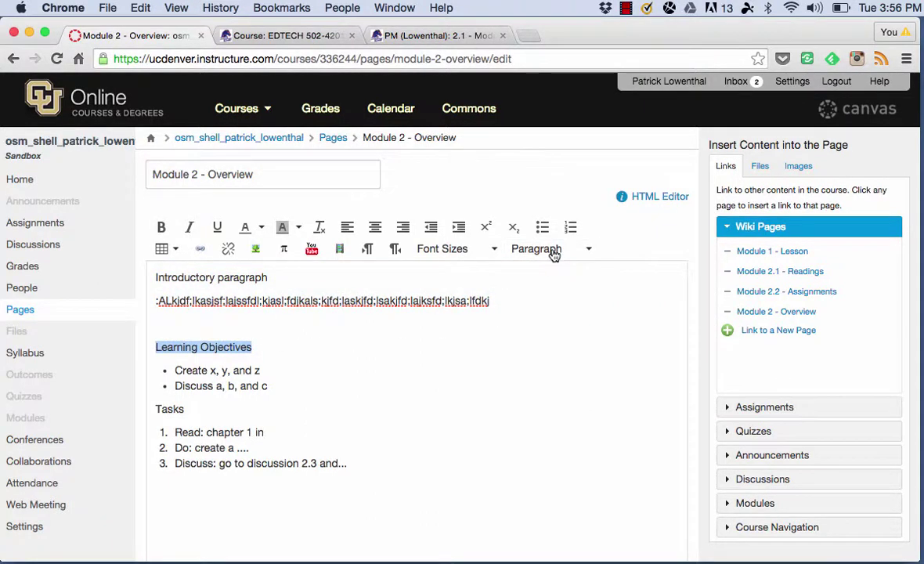
left_click(553, 249)
left_click(556, 314)
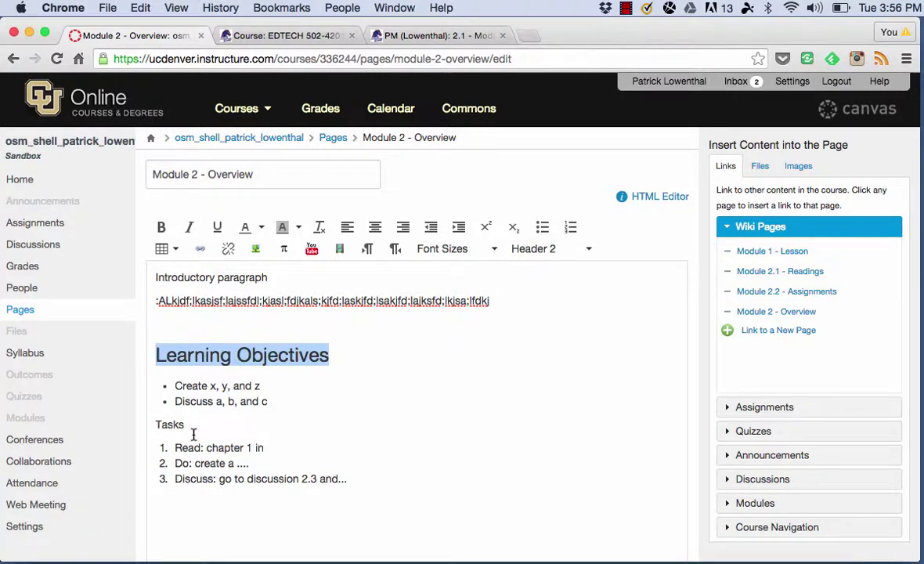
left_click_drag(185, 424, 108, 424)
left_click(552, 249)
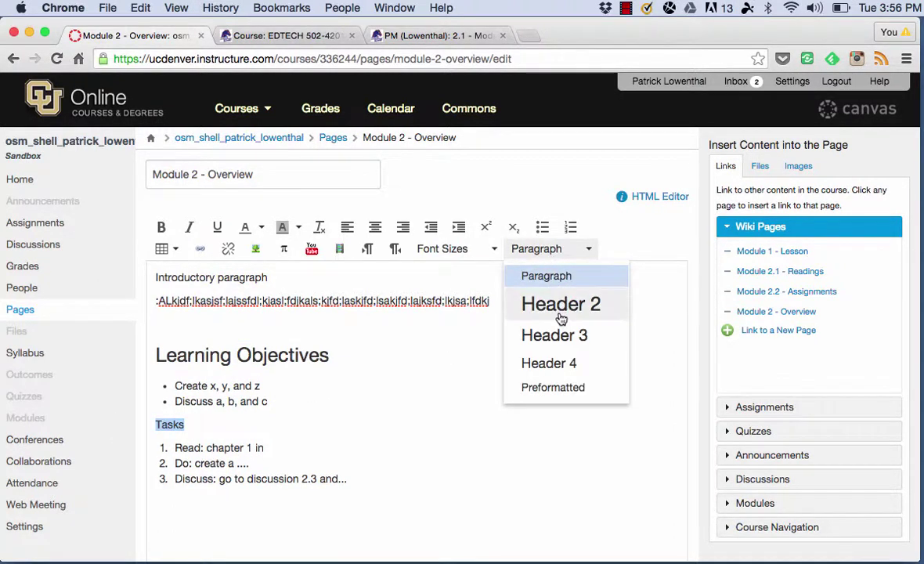
left_click(561, 313)
left_click(391, 433)
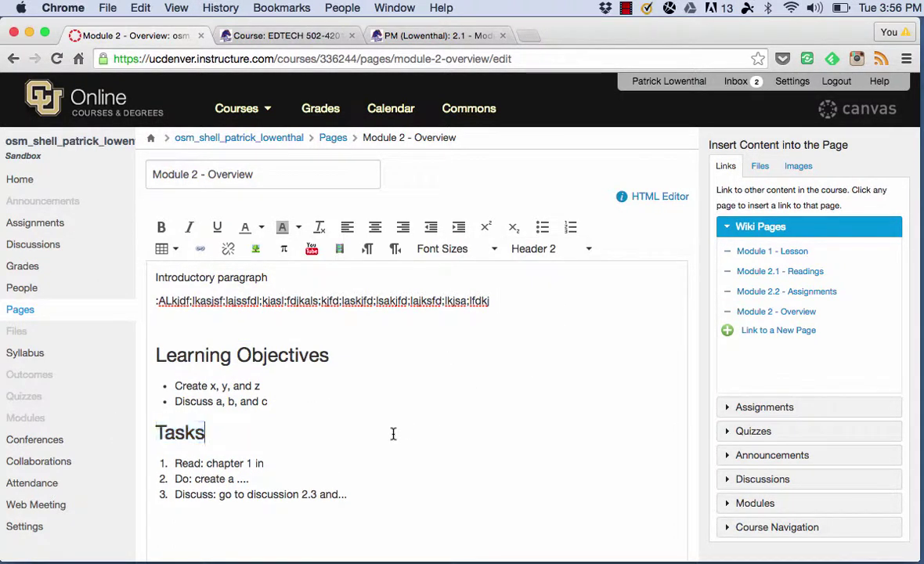
left_click(155, 432)
key("Return")
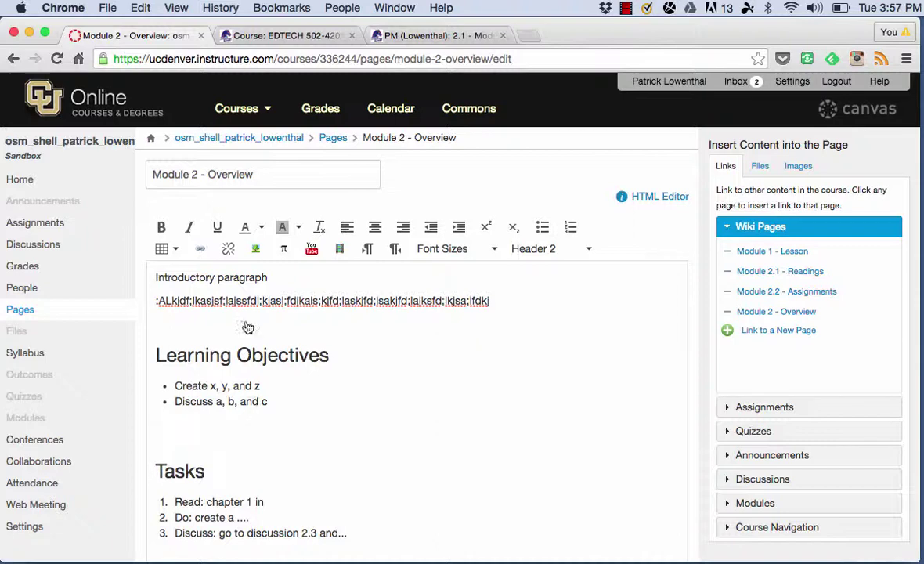
left_click_drag(262, 173, 127, 166)
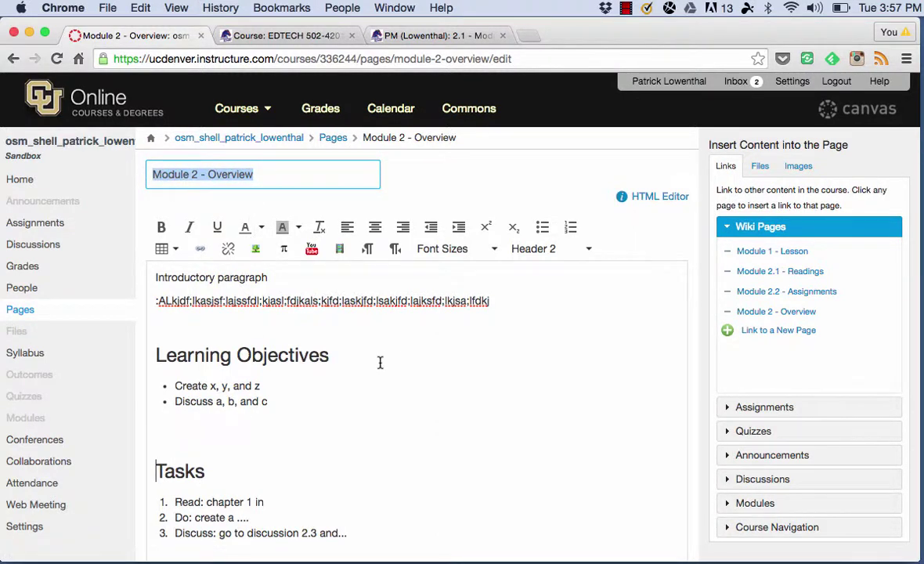
left_click_drag(330, 355, 154, 355)
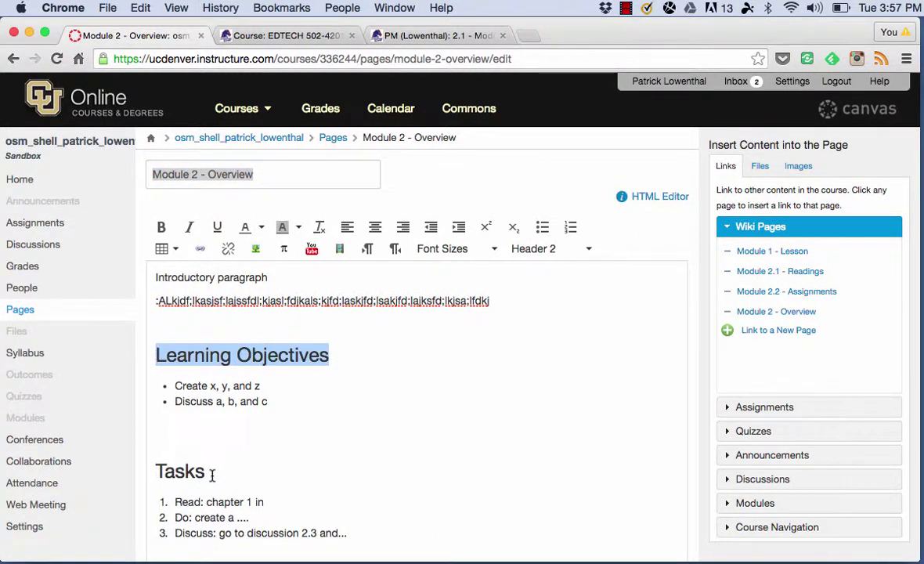
left_click(229, 443)
left_click_drag(301, 406, 144, 352)
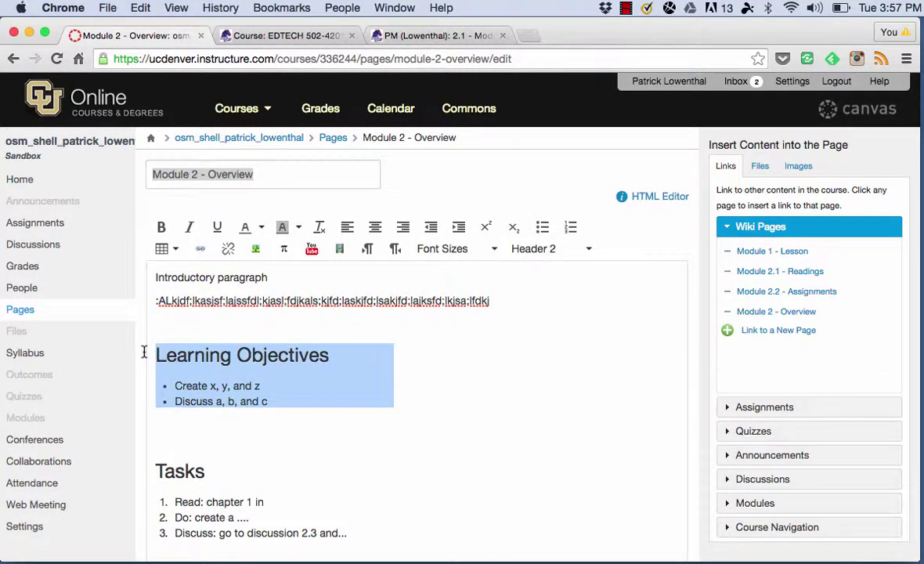
Insert a 1 x 1 table below the introductory text and move the Learning Objectives heading and its bullets into it.
left_click(250, 324)
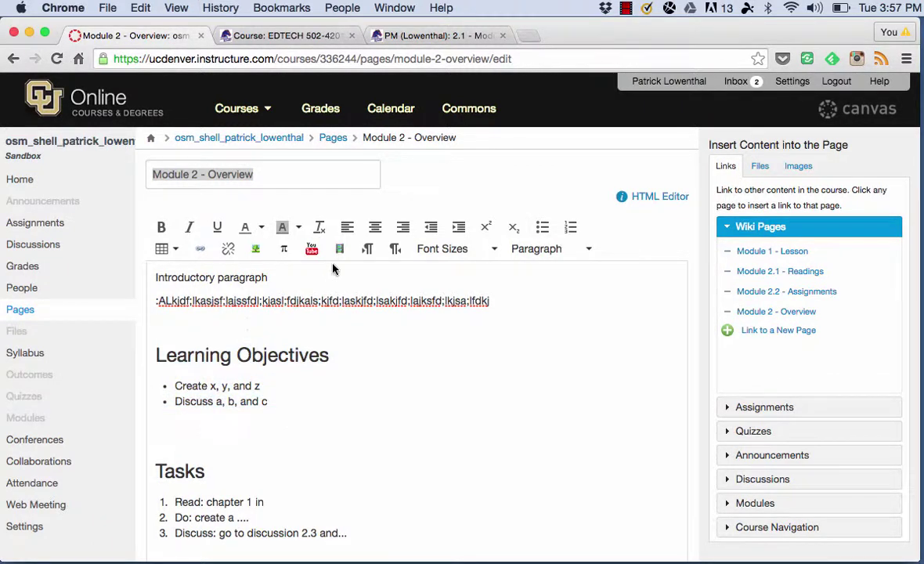
left_click(165, 249)
mouse_move(192, 278)
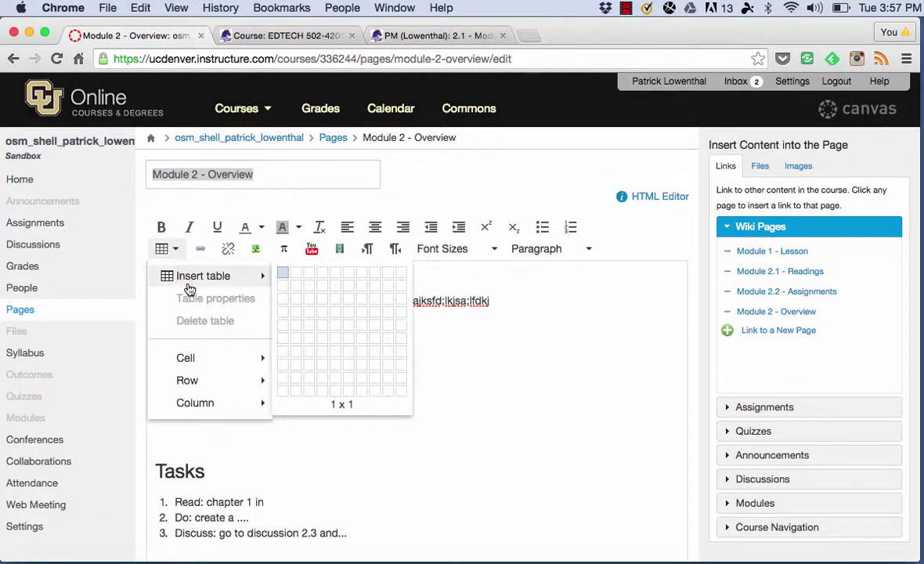
left_click(284, 273)
left_click_drag(270, 411, 166, 326)
left_click(169, 325)
left_click(178, 365)
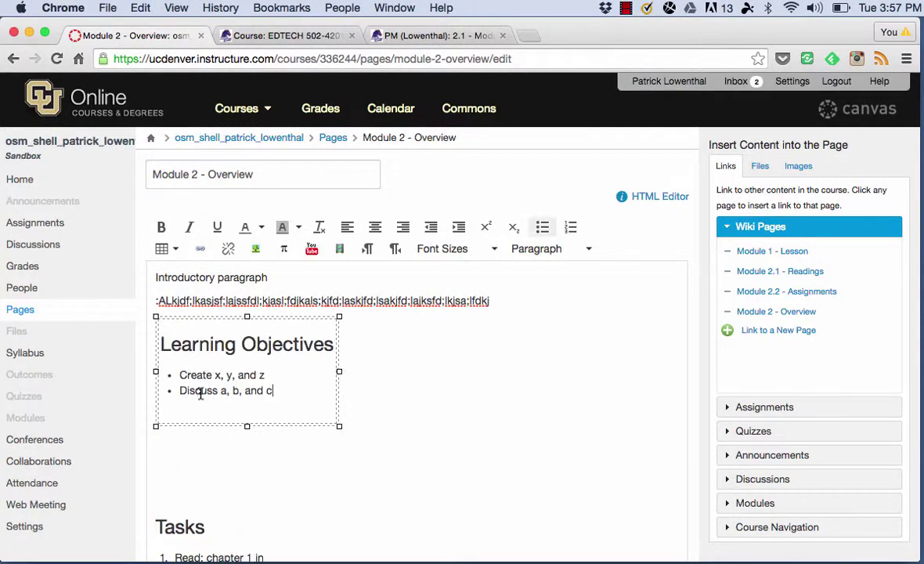
Remove an extra blank line above Tasks and widen the Learning Objectives table to about 640 pixels.
left_click(186, 479)
key("BackSpace")
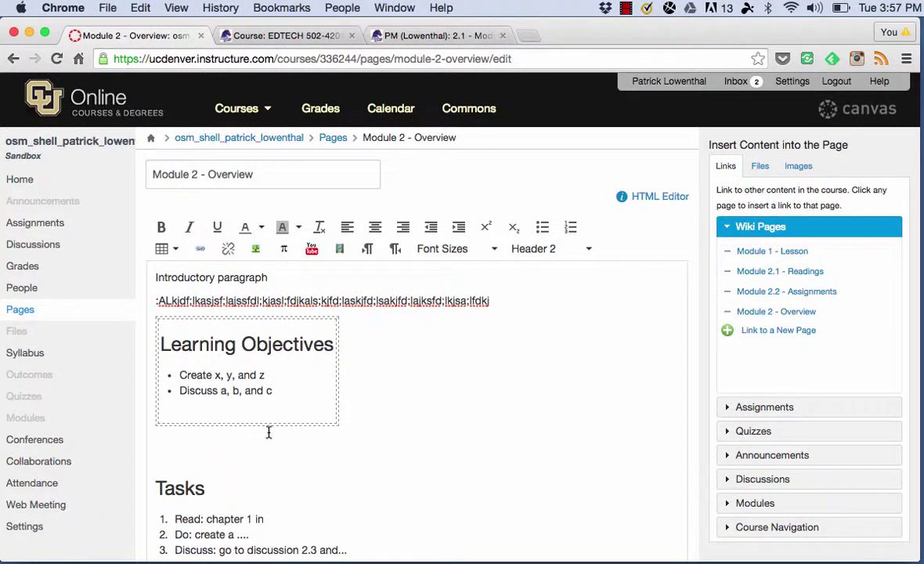
left_click(305, 405)
left_click_drag(339, 372, 652, 367)
Delete the empty line below the bullets inside the Learning Objectives table.
right_click(396, 382)
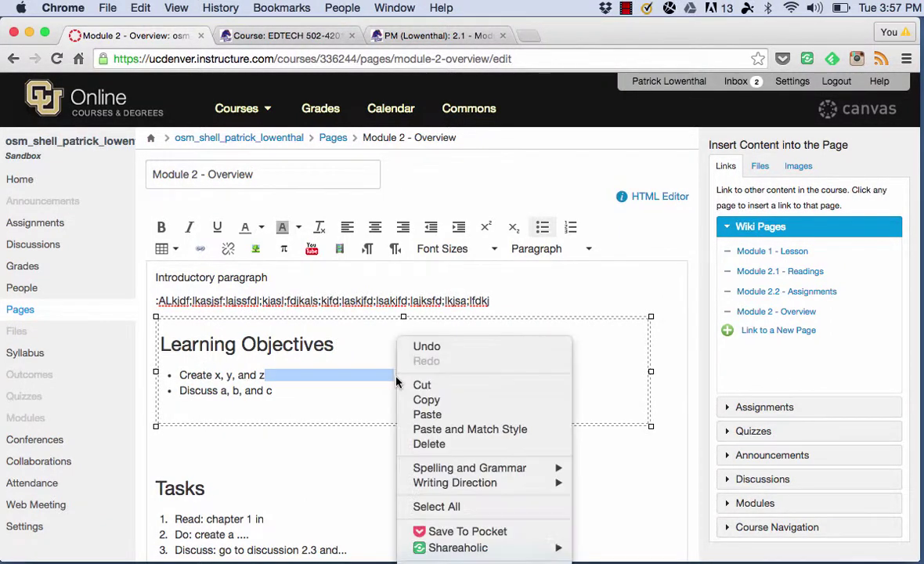
left_click(355, 394)
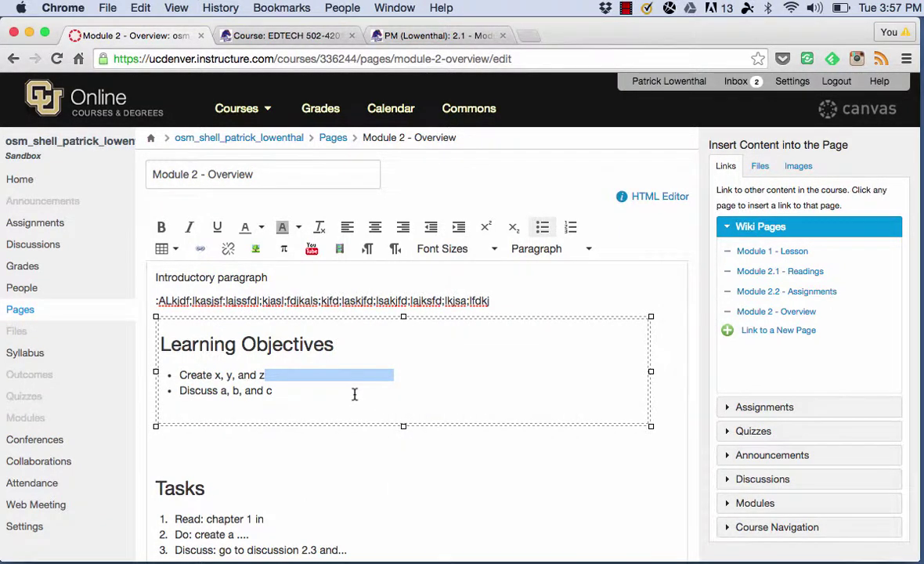
left_click(353, 400)
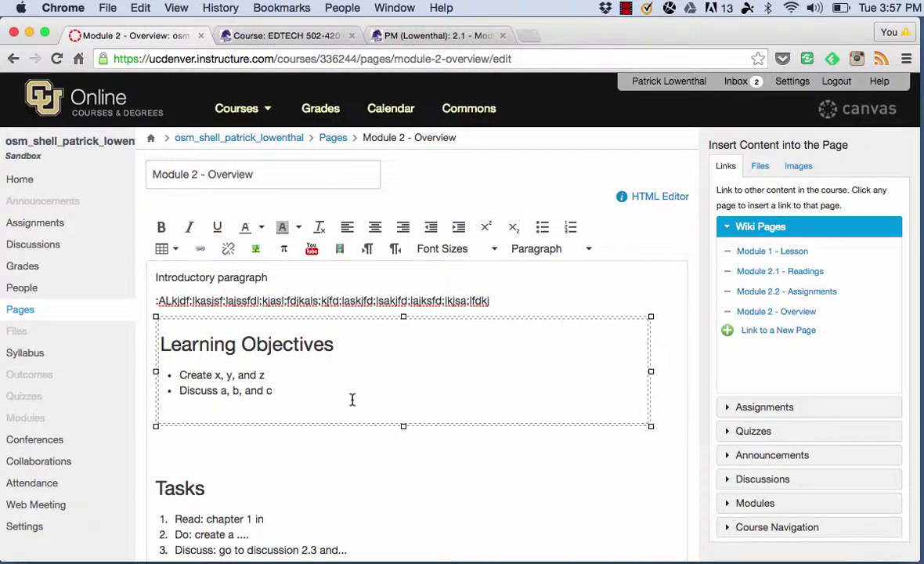
key("BackSpace")
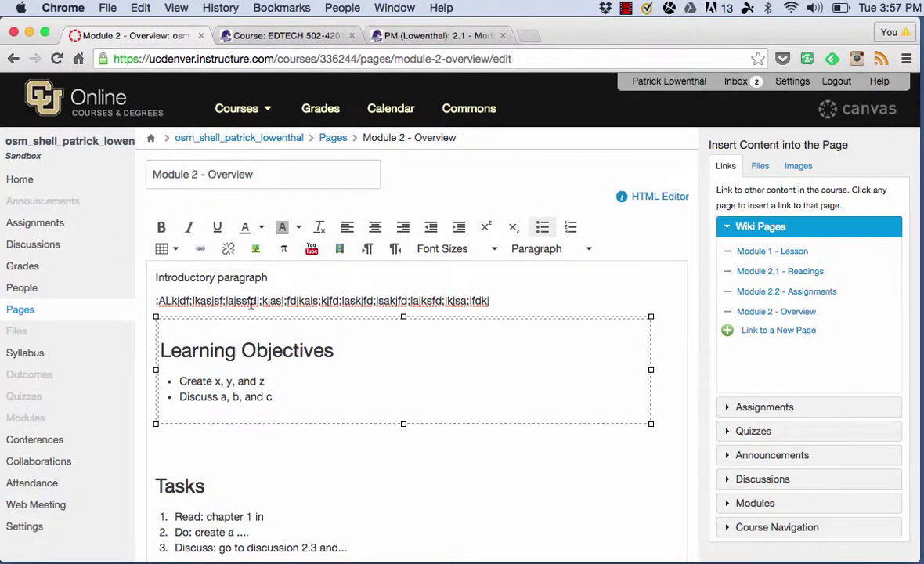
Give the Learning Objectives table a border of 1, Left alignment and the background color #ccc.
left_click(173, 249)
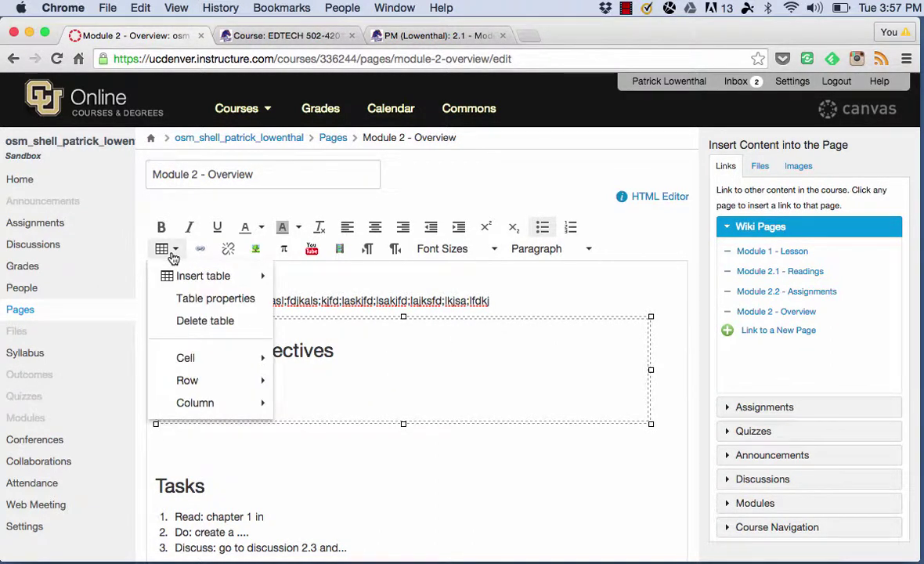
left_click(207, 298)
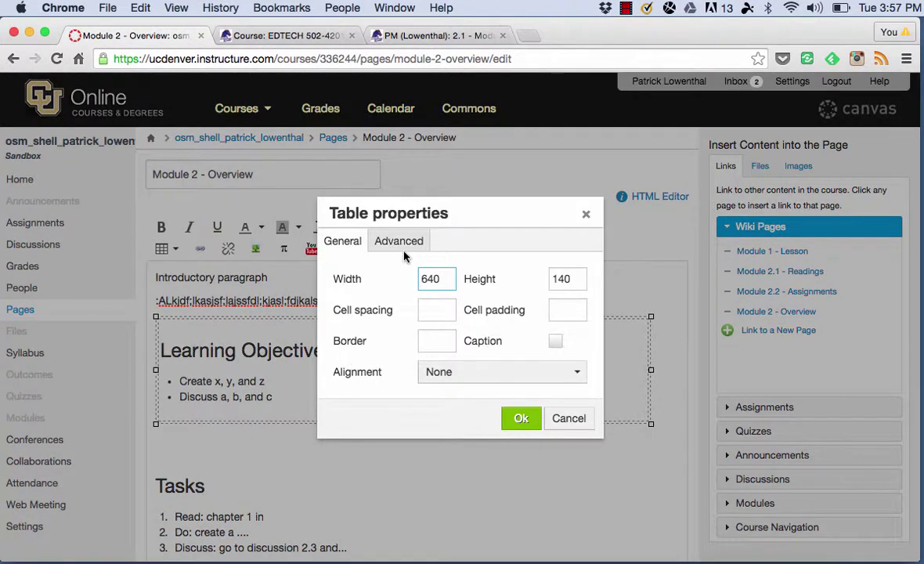
left_click(444, 338)
left_click(455, 384)
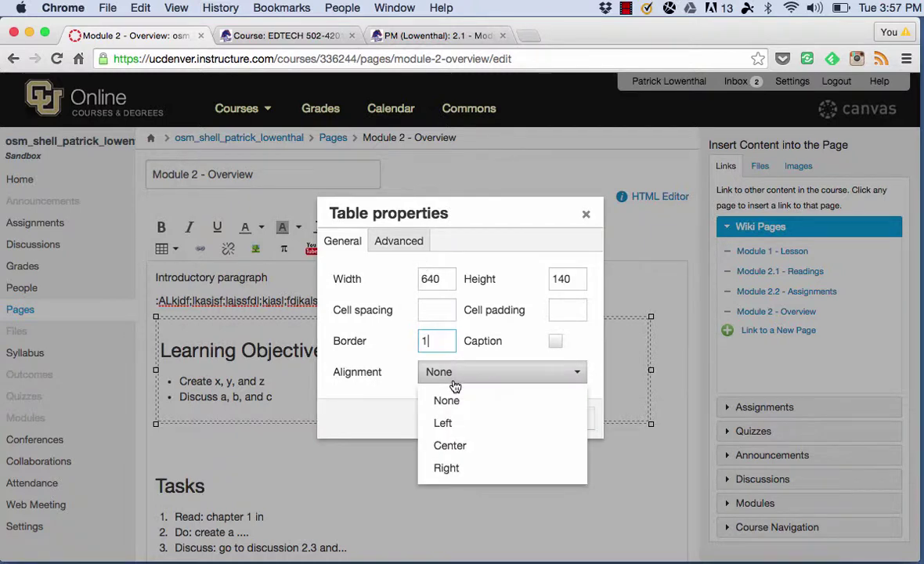
left_click(444, 423)
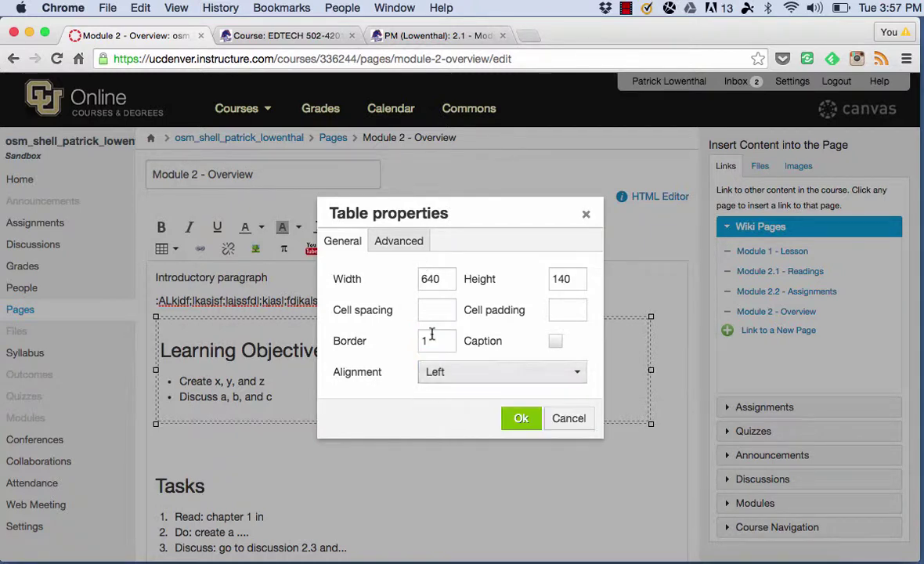
left_click(401, 243)
left_click(558, 339)
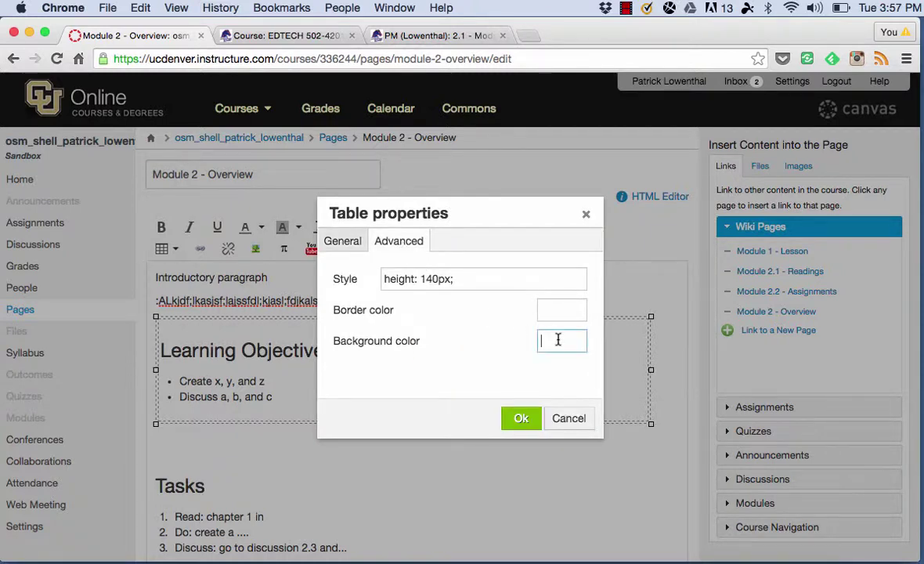
type("#ccc")
left_click(525, 420)
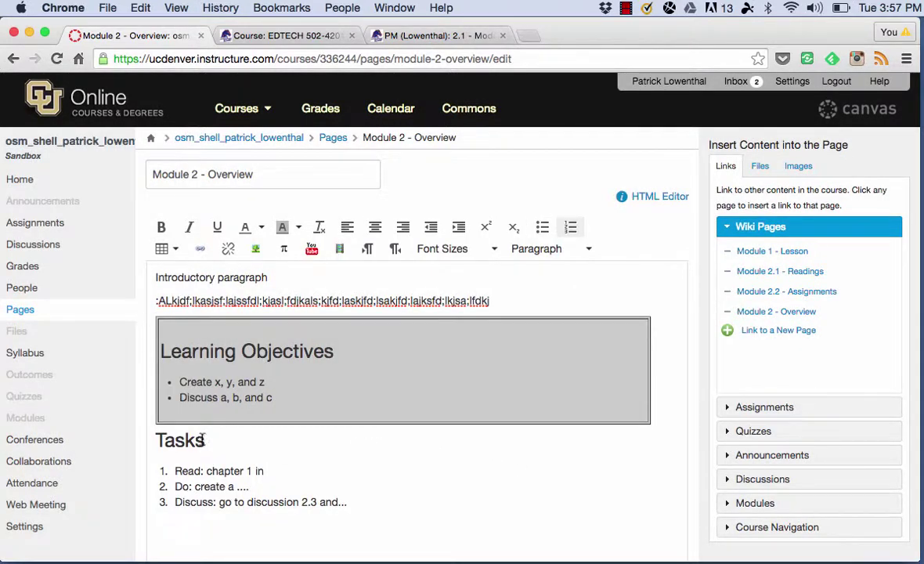
Change the Learning Objectives heading inside the table to Paragraph format and make it bold.
left_click(185, 337)
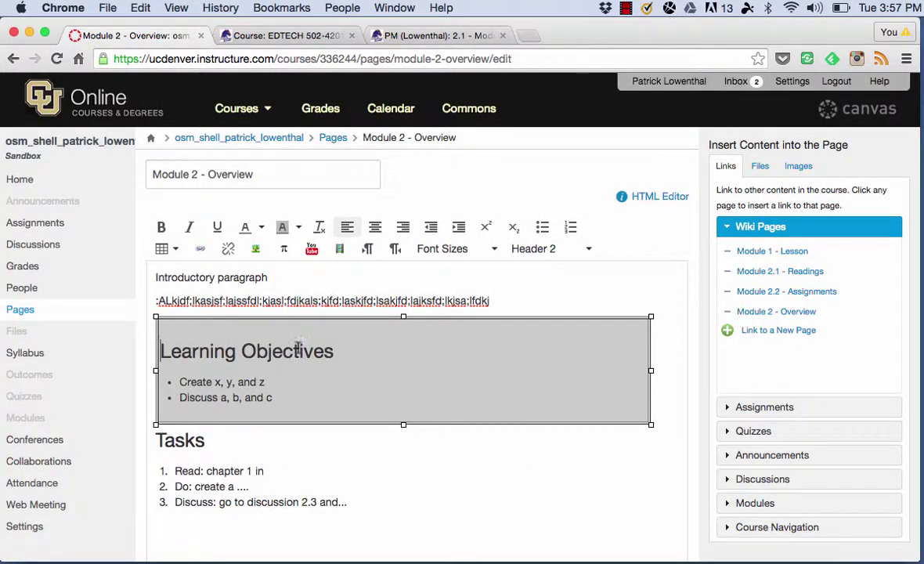
left_click_drag(339, 354, 298, 315)
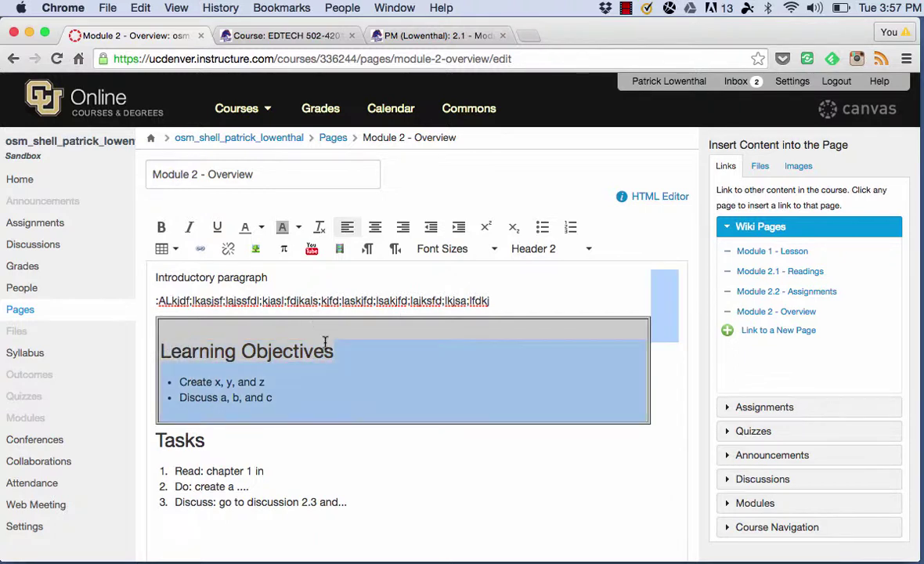
left_click_drag(355, 354, 181, 352)
left_click(182, 352)
left_click_drag(334, 353, 153, 323)
left_click(516, 252)
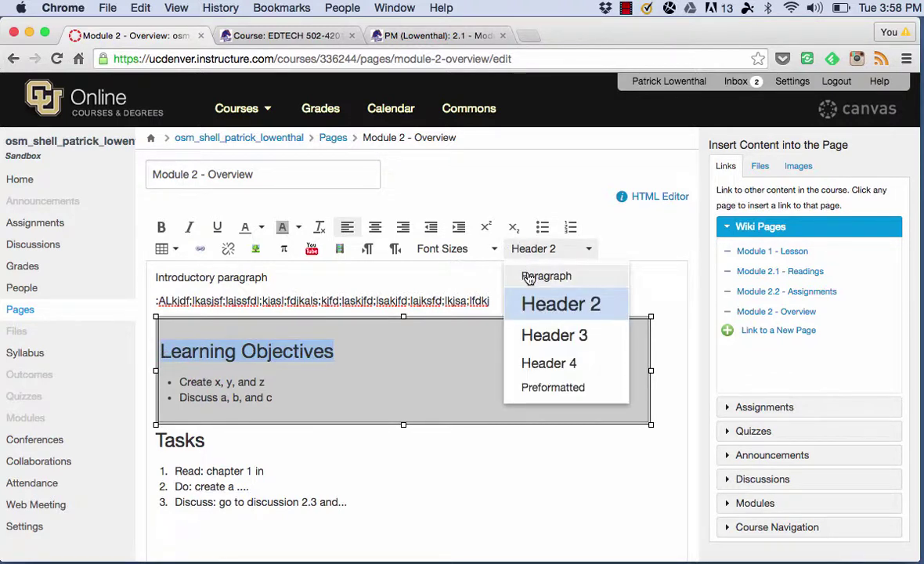
left_click(528, 275)
left_click(160, 227)
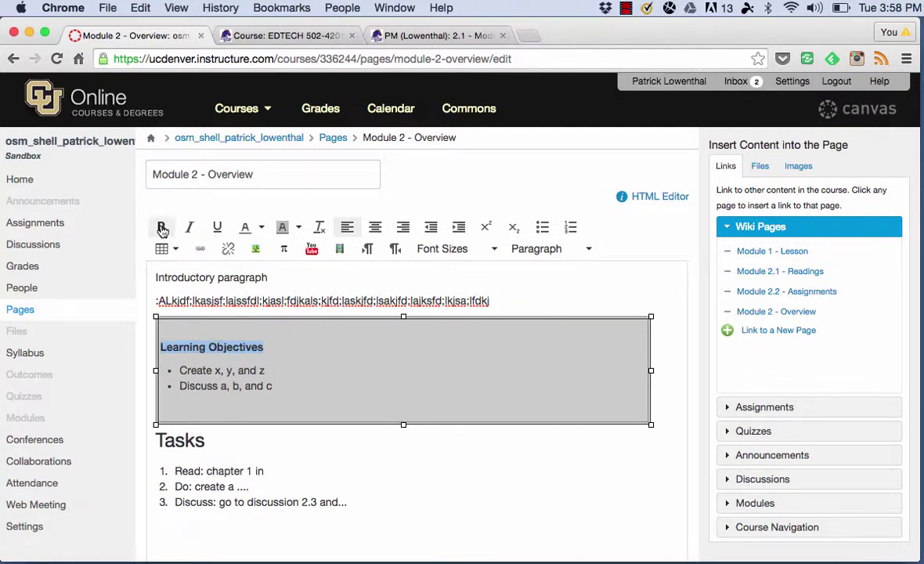
Add blank space above the Tasks heading and save the Module 2 - Overview page.
left_click(504, 468)
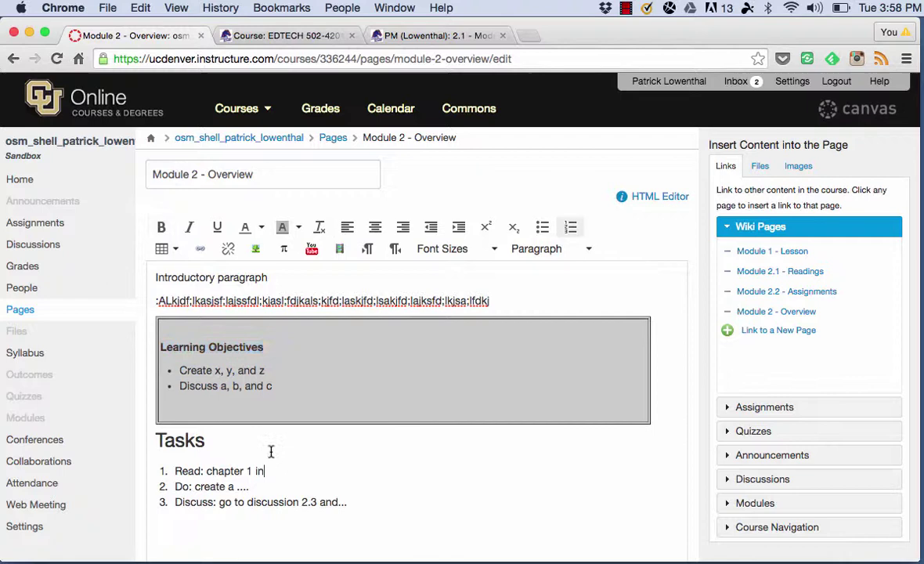
left_click(156, 440)
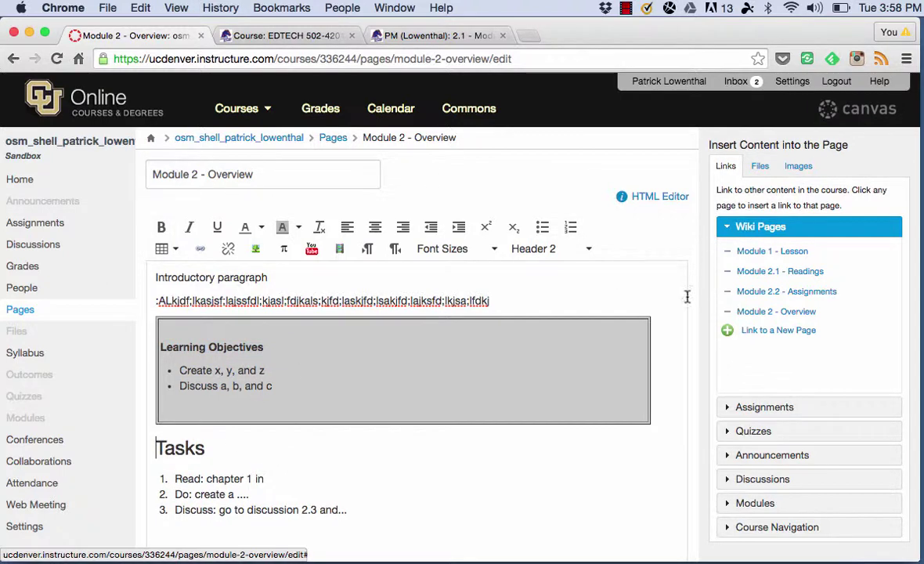
scroll(638, 360, "down", 5)
left_click(667, 466)
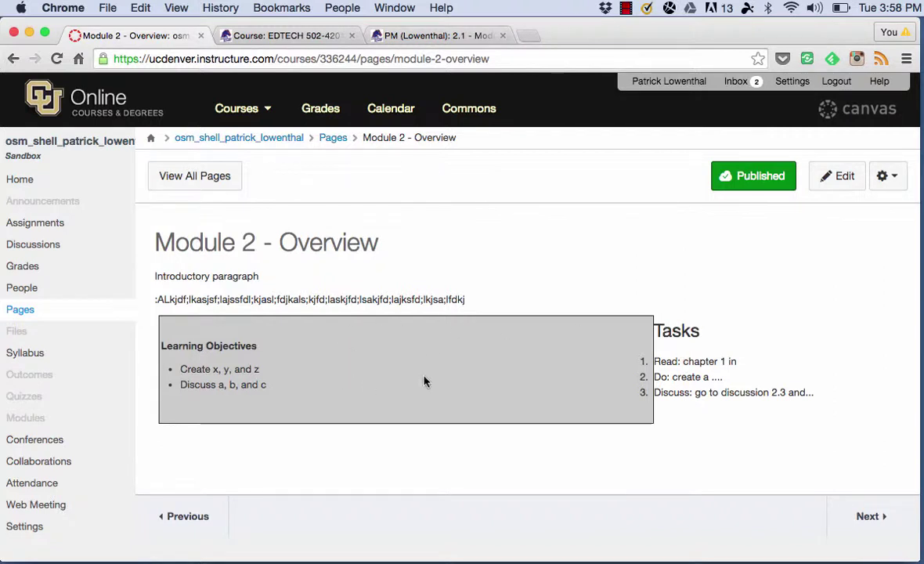
Reopen the overview page for editing, set the Learning Objectives table's alignment to None, and save the page.
left_click(835, 186)
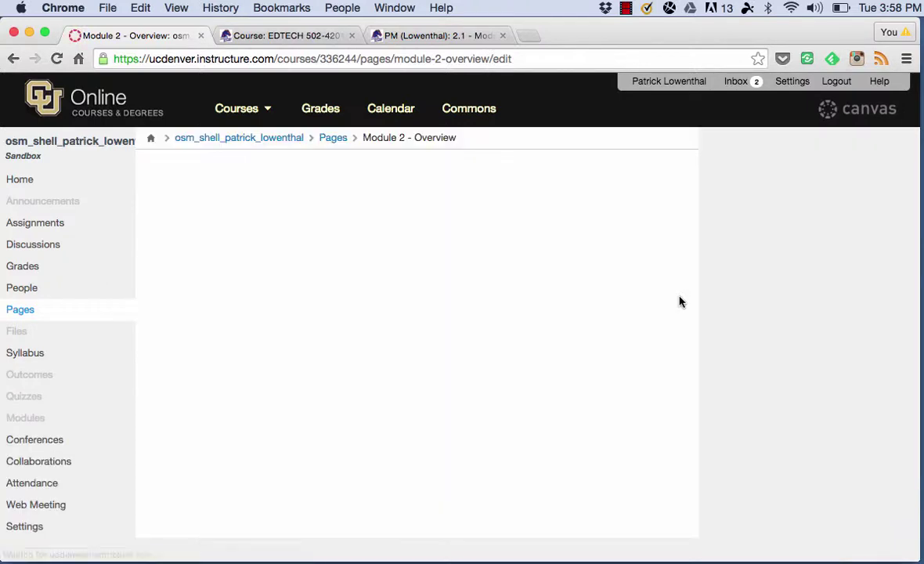
left_click(404, 355)
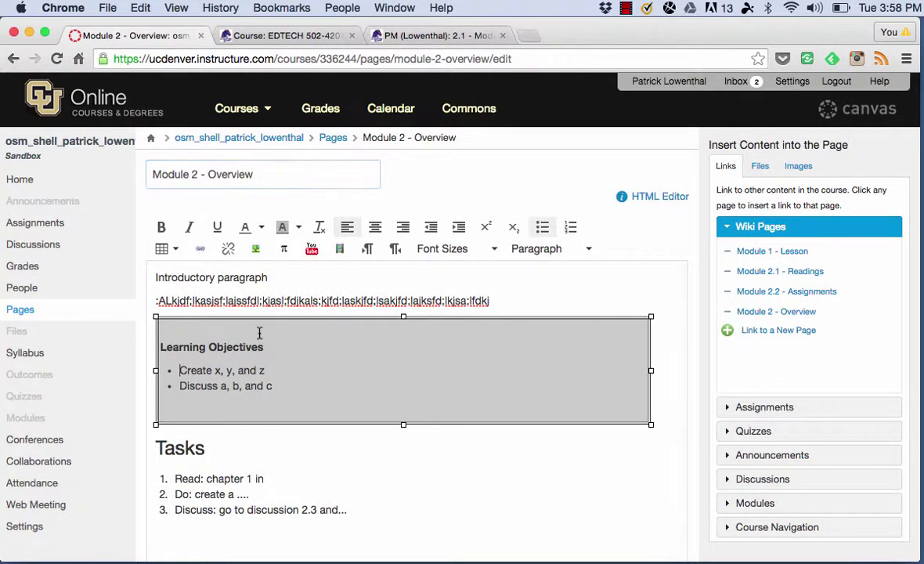
left_click(174, 250)
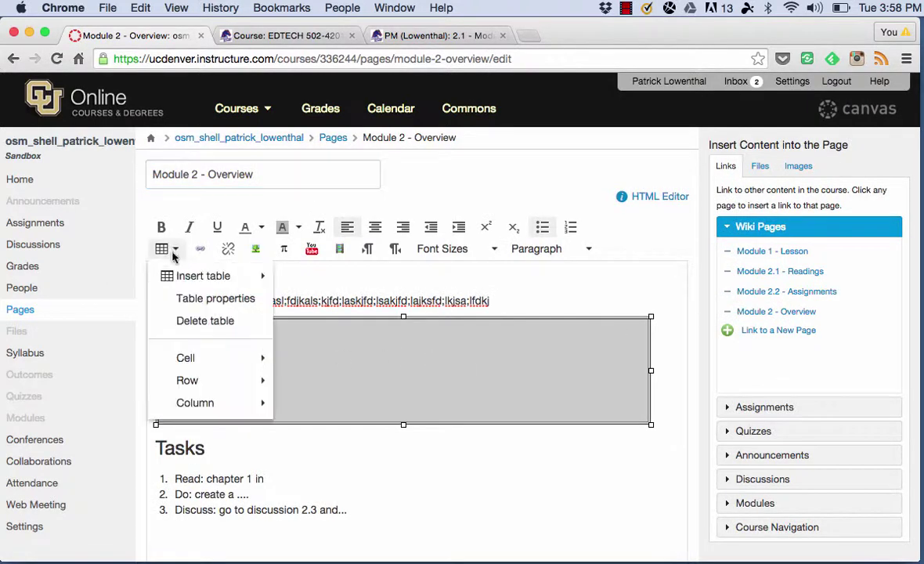
left_click(205, 299)
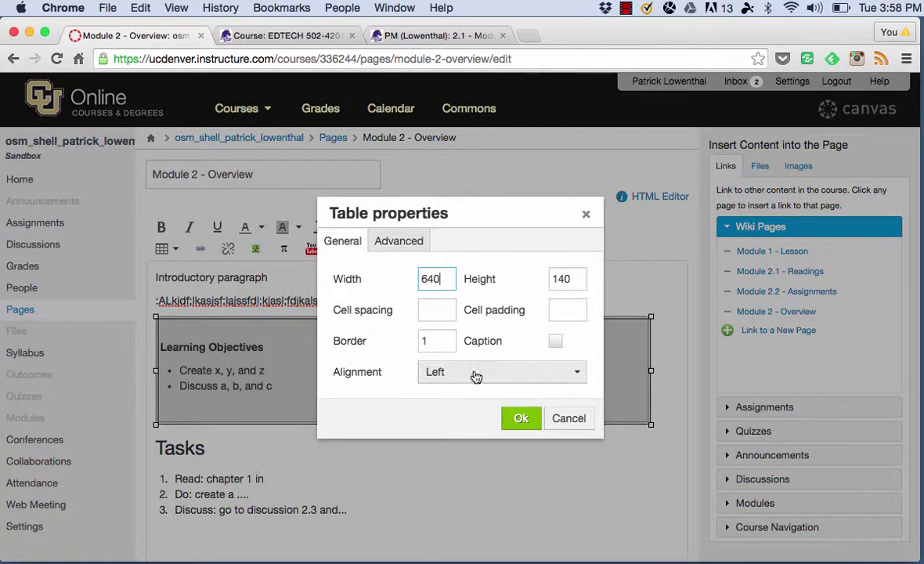
left_click(473, 376)
left_click(470, 400)
left_click(522, 419)
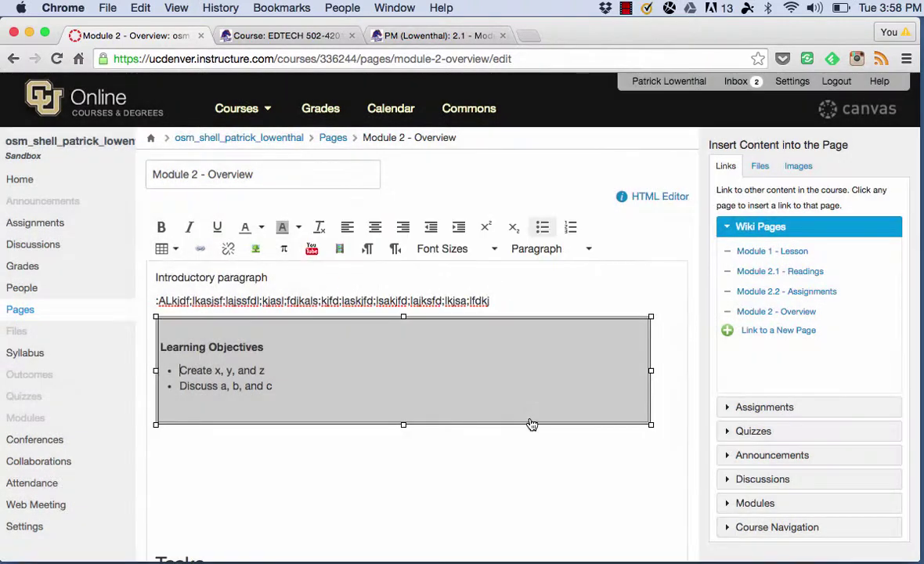
scroll(660, 348, "down", 5)
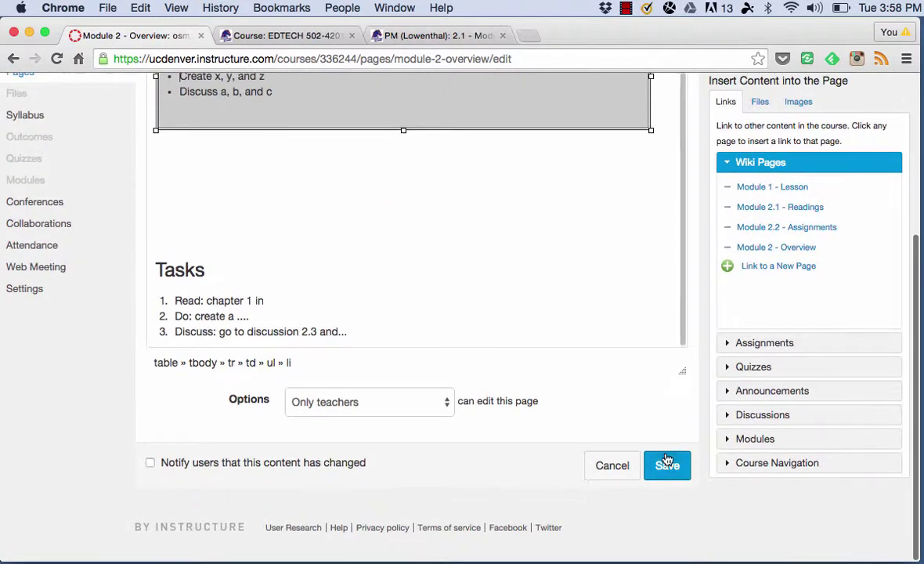
left_click(665, 462)
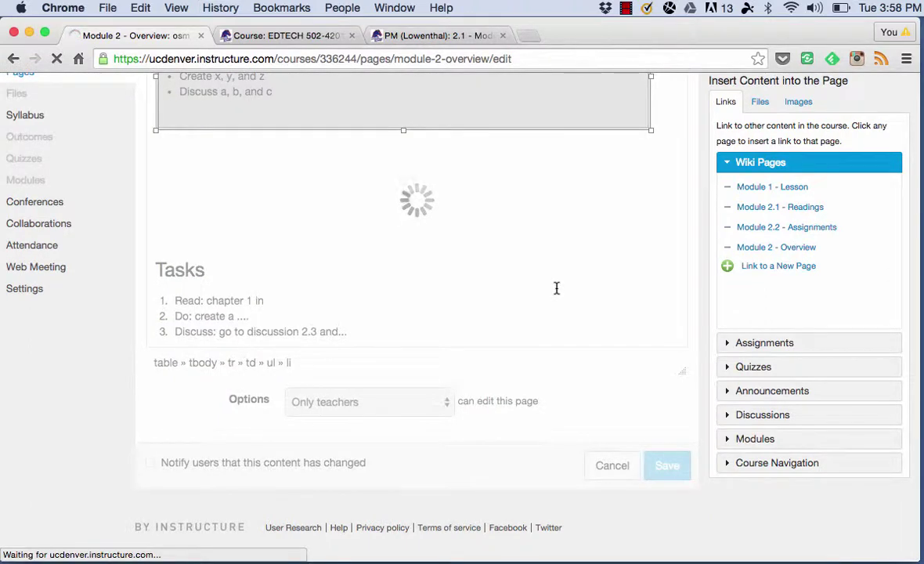
Review the introduction, Learning Objectives box and Tasks list on the saved Module 2 - Overview page.
scroll(555, 287, "down", 3)
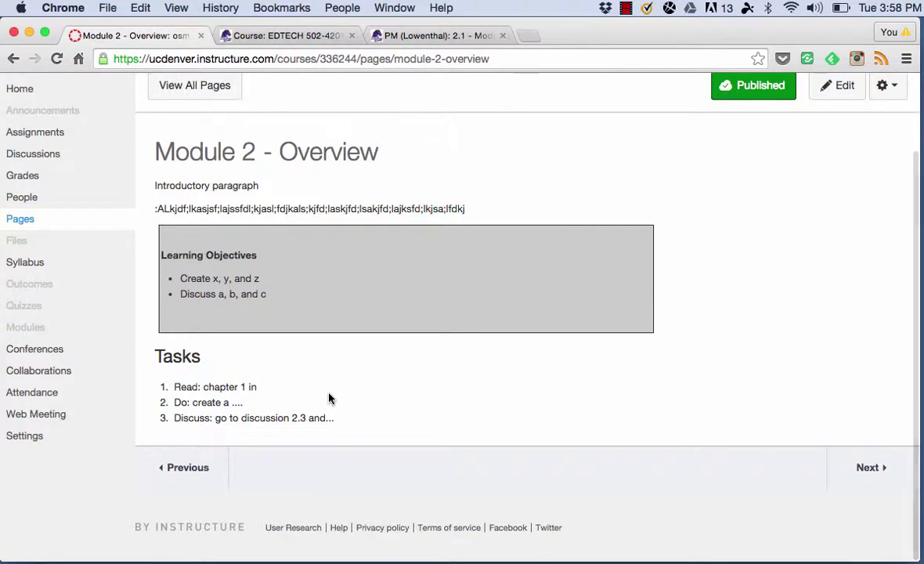
scroll(328, 398, "up", 2)
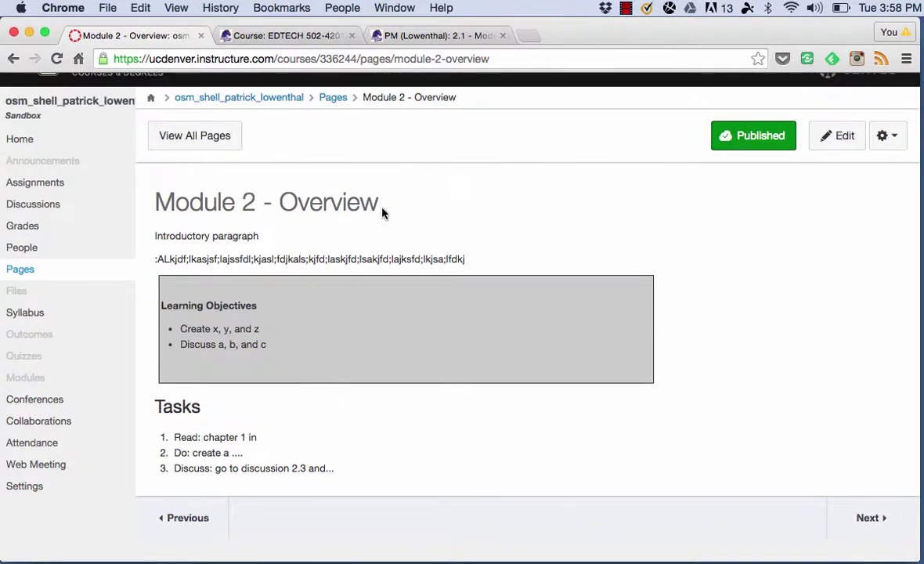
left_click_drag(382, 213, 362, 260)
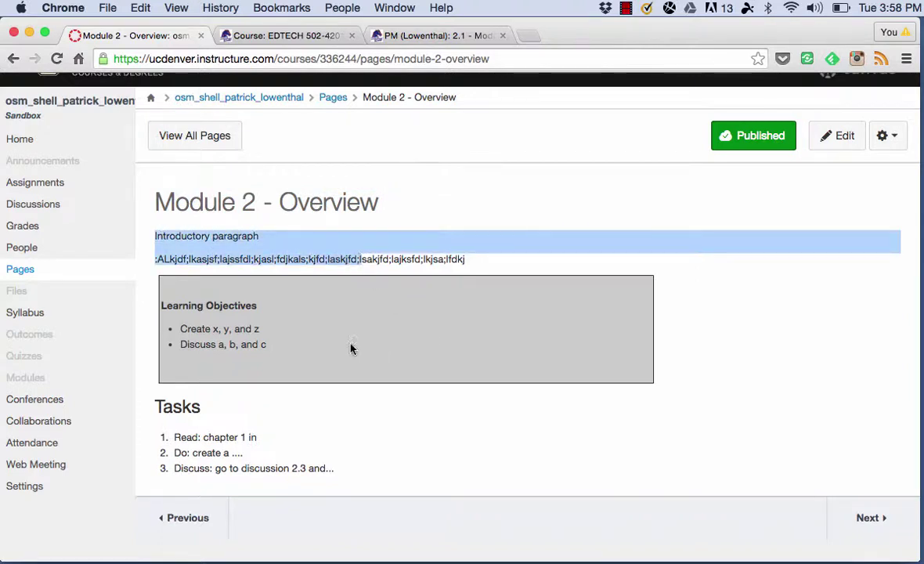
left_click_drag(351, 349, 163, 305)
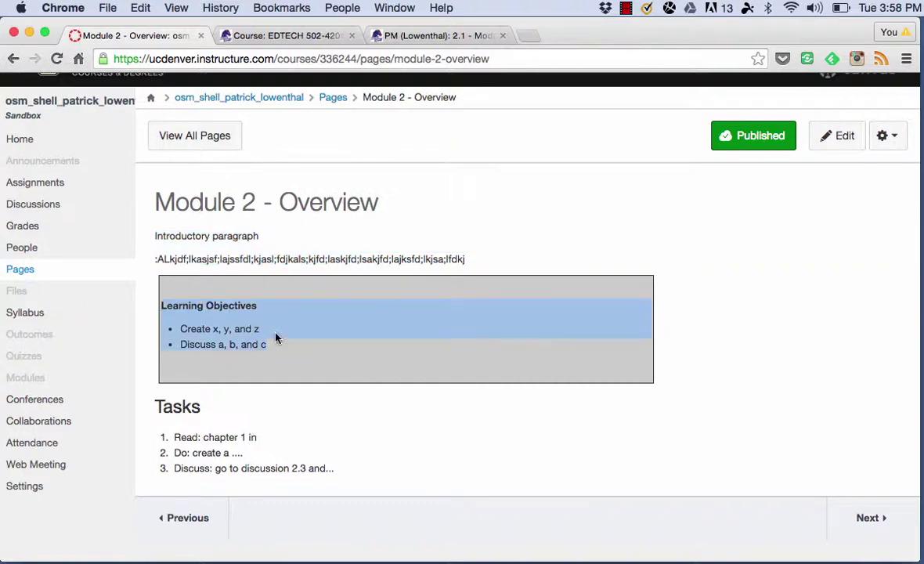
left_click(263, 371)
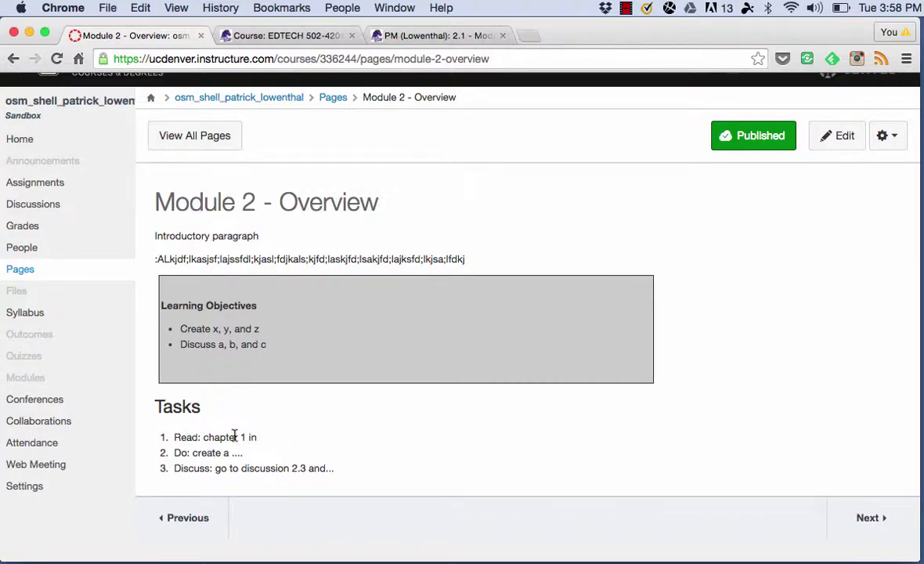
Go on to the Module 2.1 - Readings page, then open the course's modules list.
left_click(860, 517)
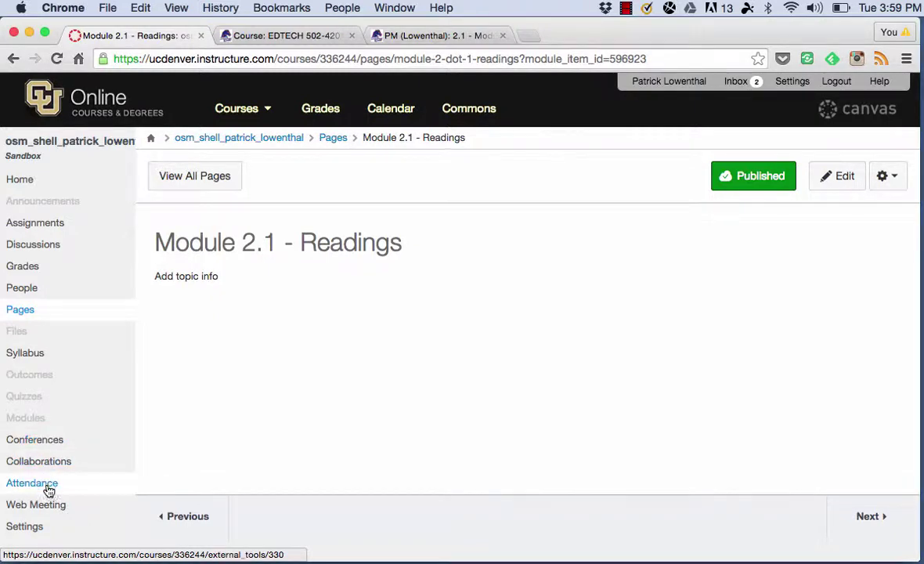
left_click(43, 427)
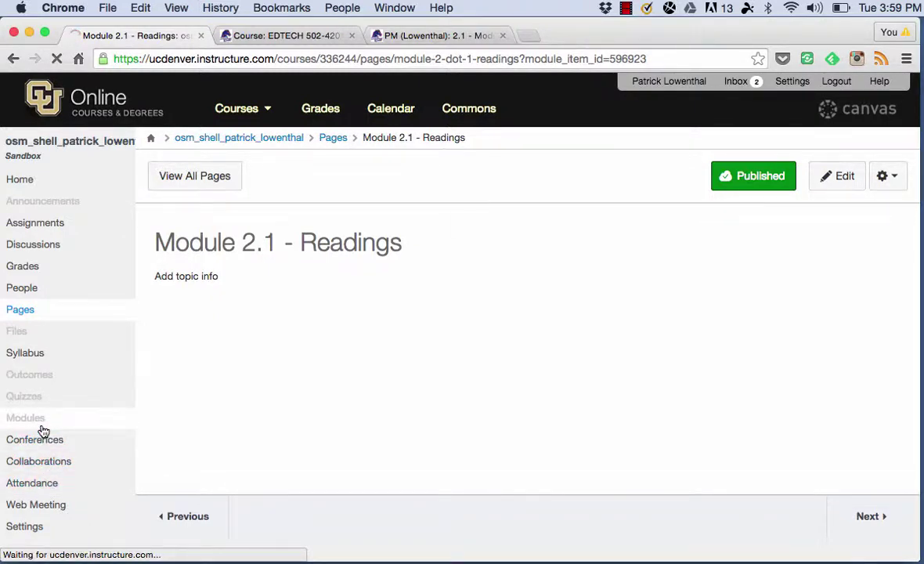